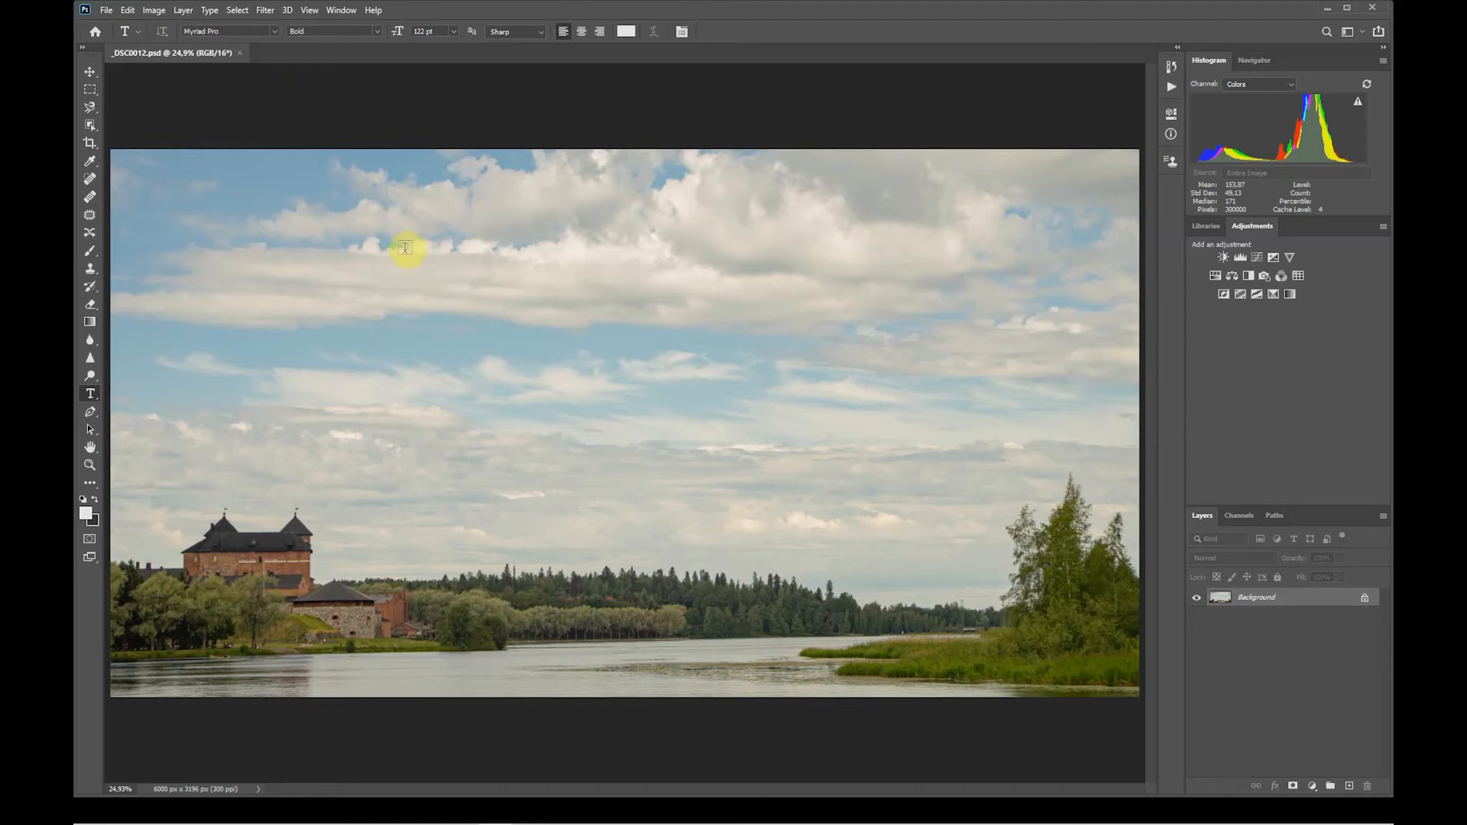
Step: Switch to the Move tool and display the Actions panel as a taller list with Button Mode turned off
click(89, 73)
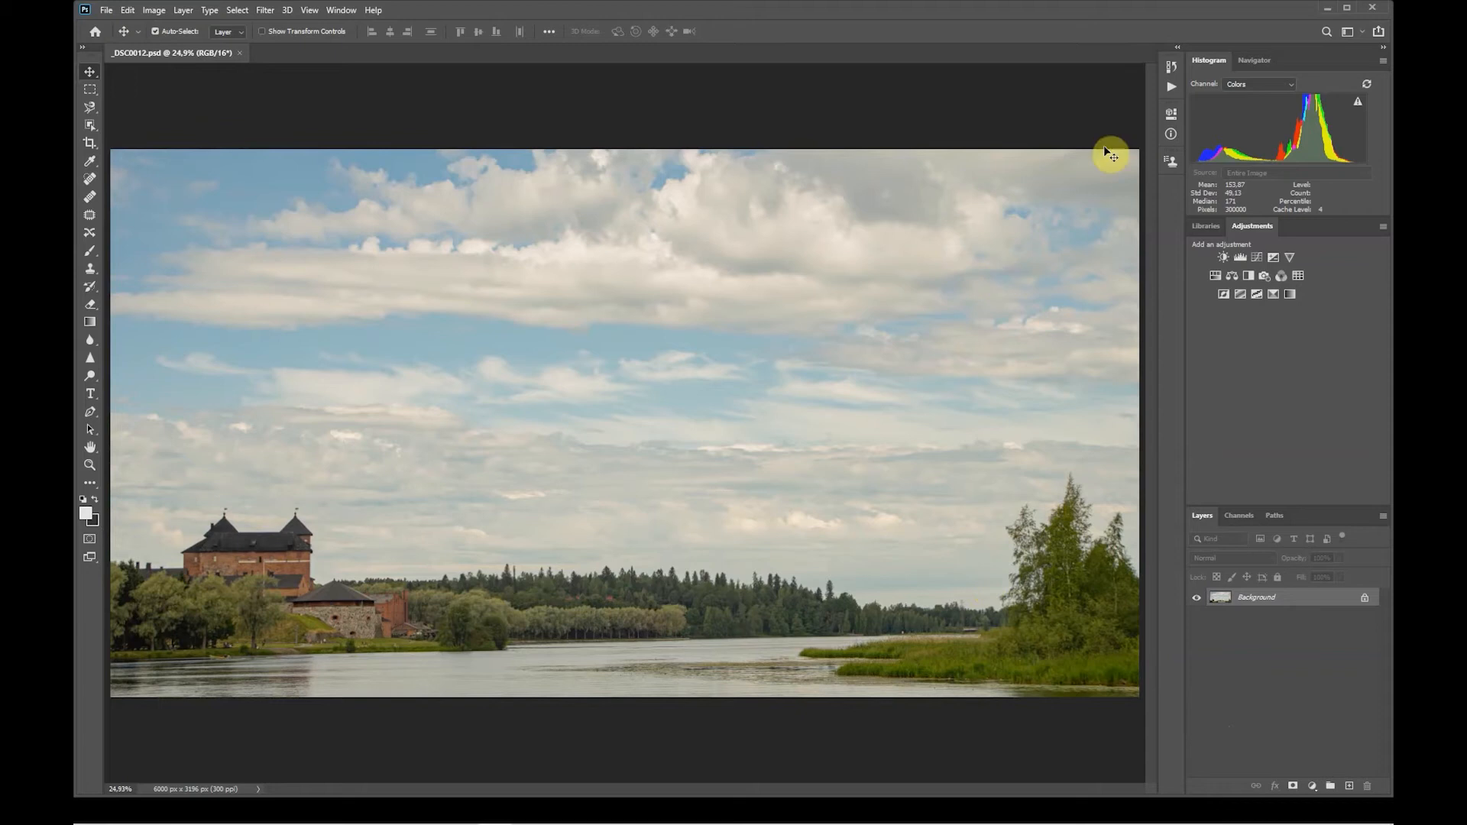
click(1170, 91)
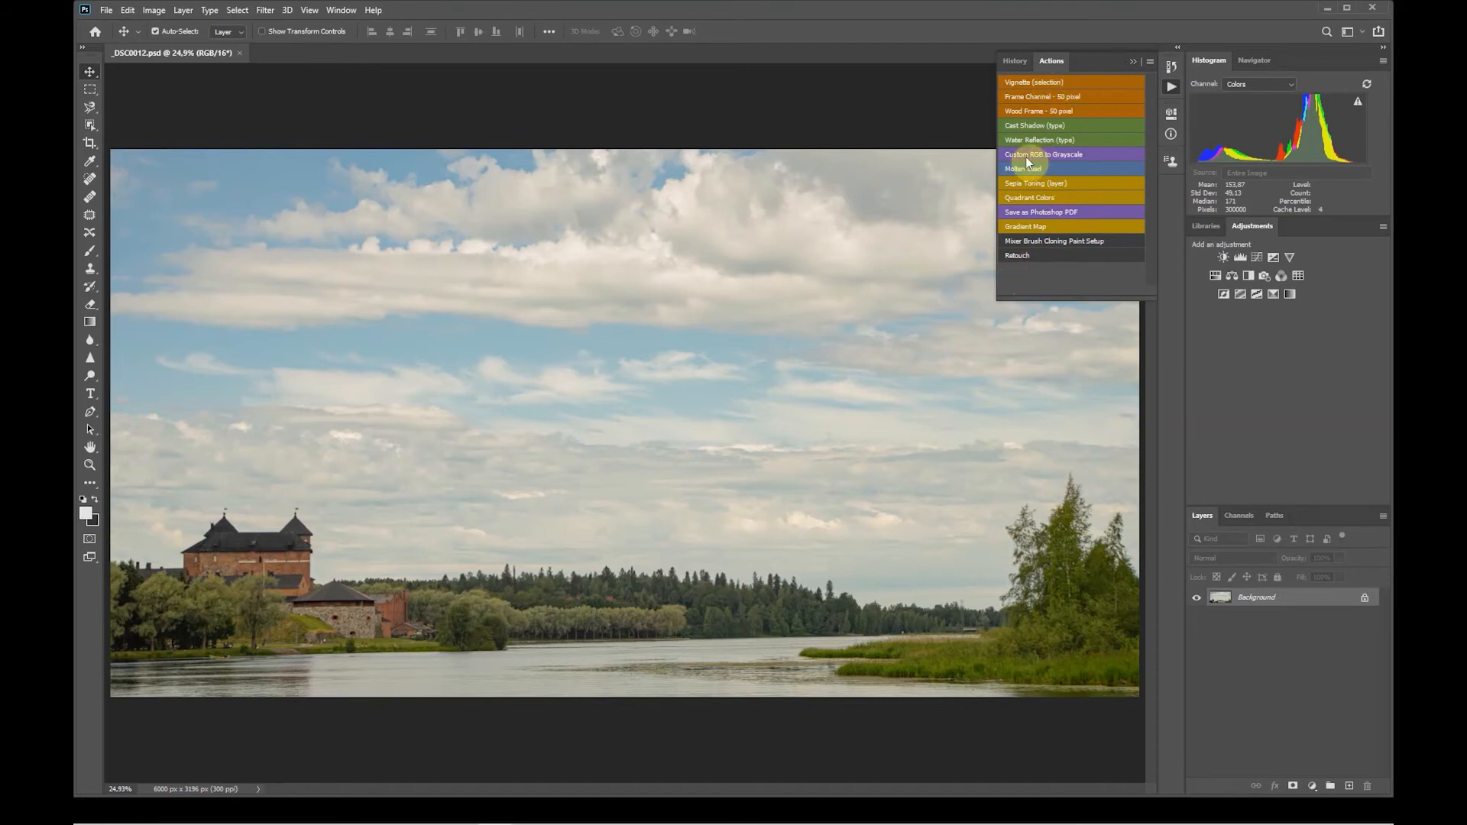
click(1151, 63)
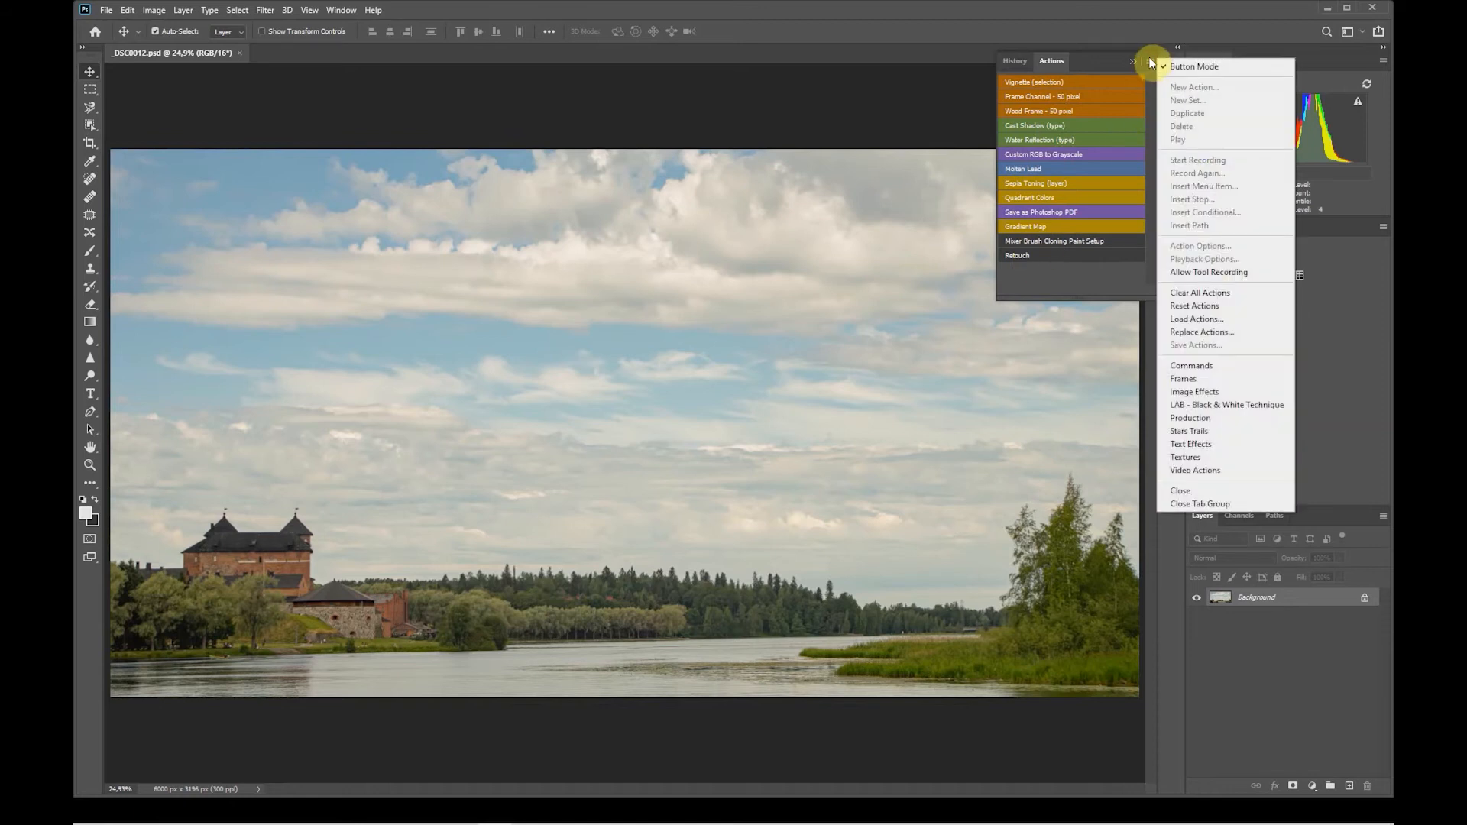
click(1207, 68)
drag(1071, 300, 1065, 405)
click(1043, 260)
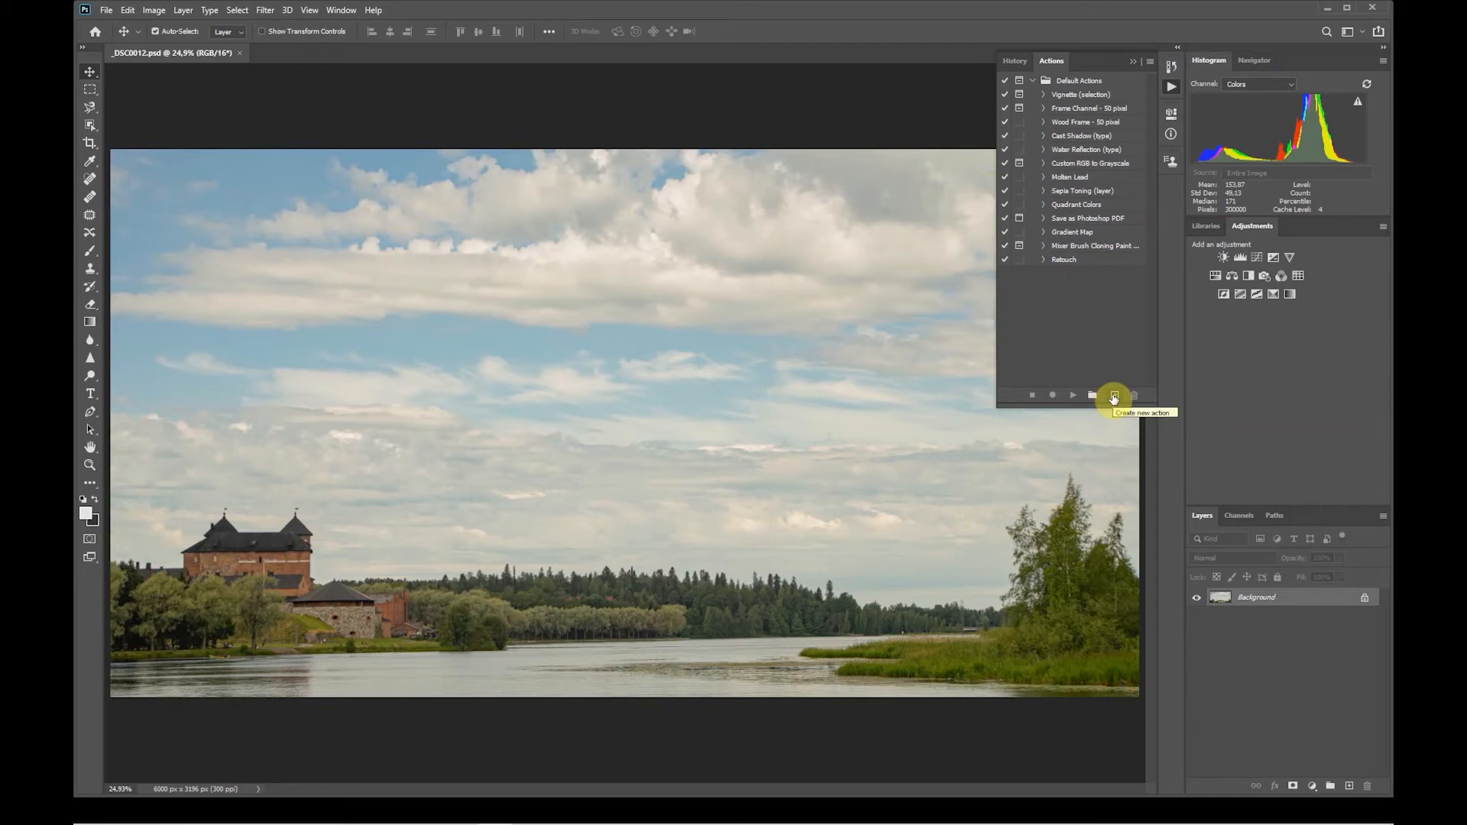
Step: Create a new action named Contrast in the Default Actions set
click(1114, 396)
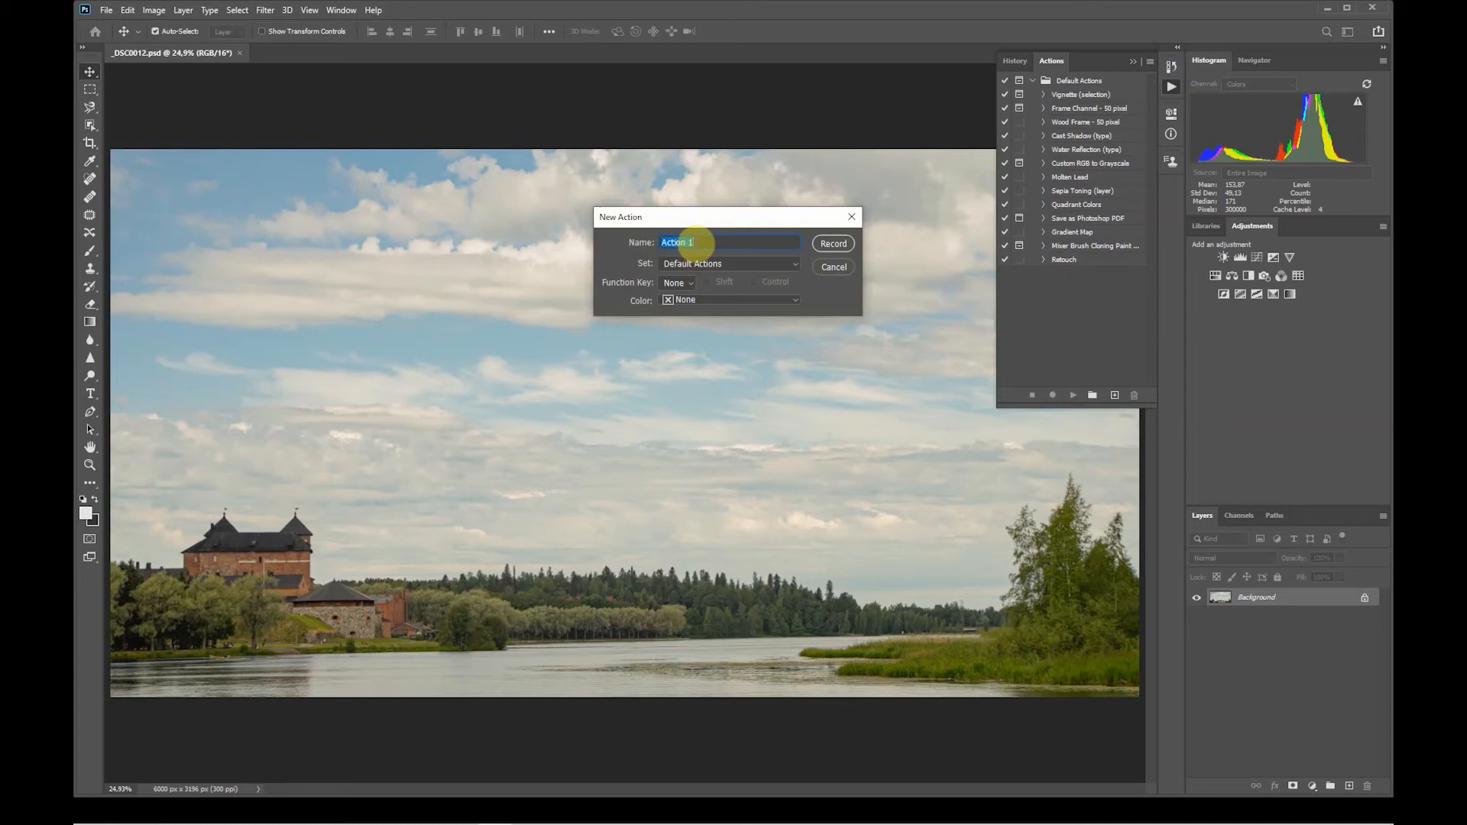
text(Cont)
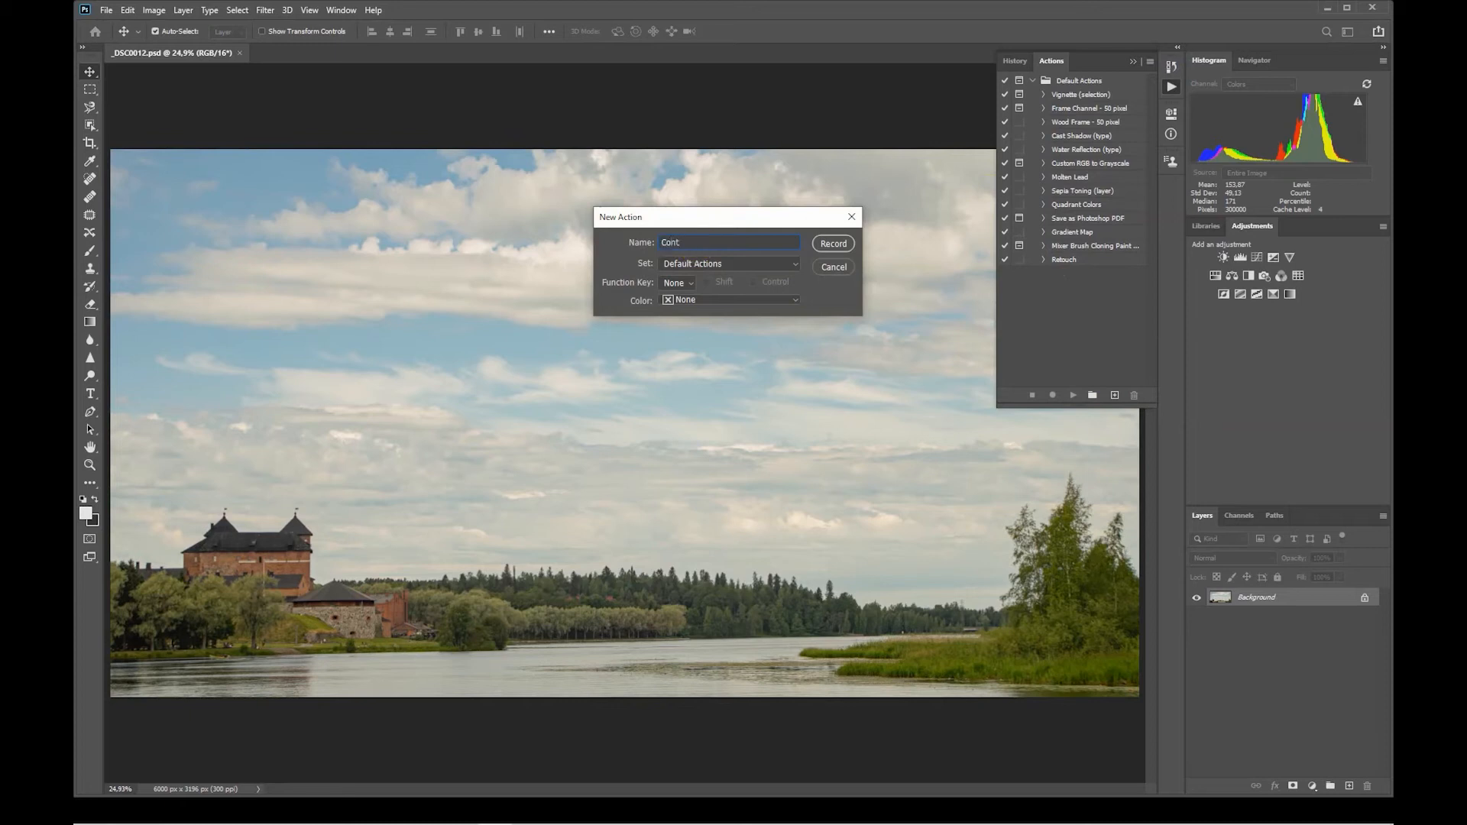
text(rast)
click(715, 267)
click(723, 266)
click(678, 283)
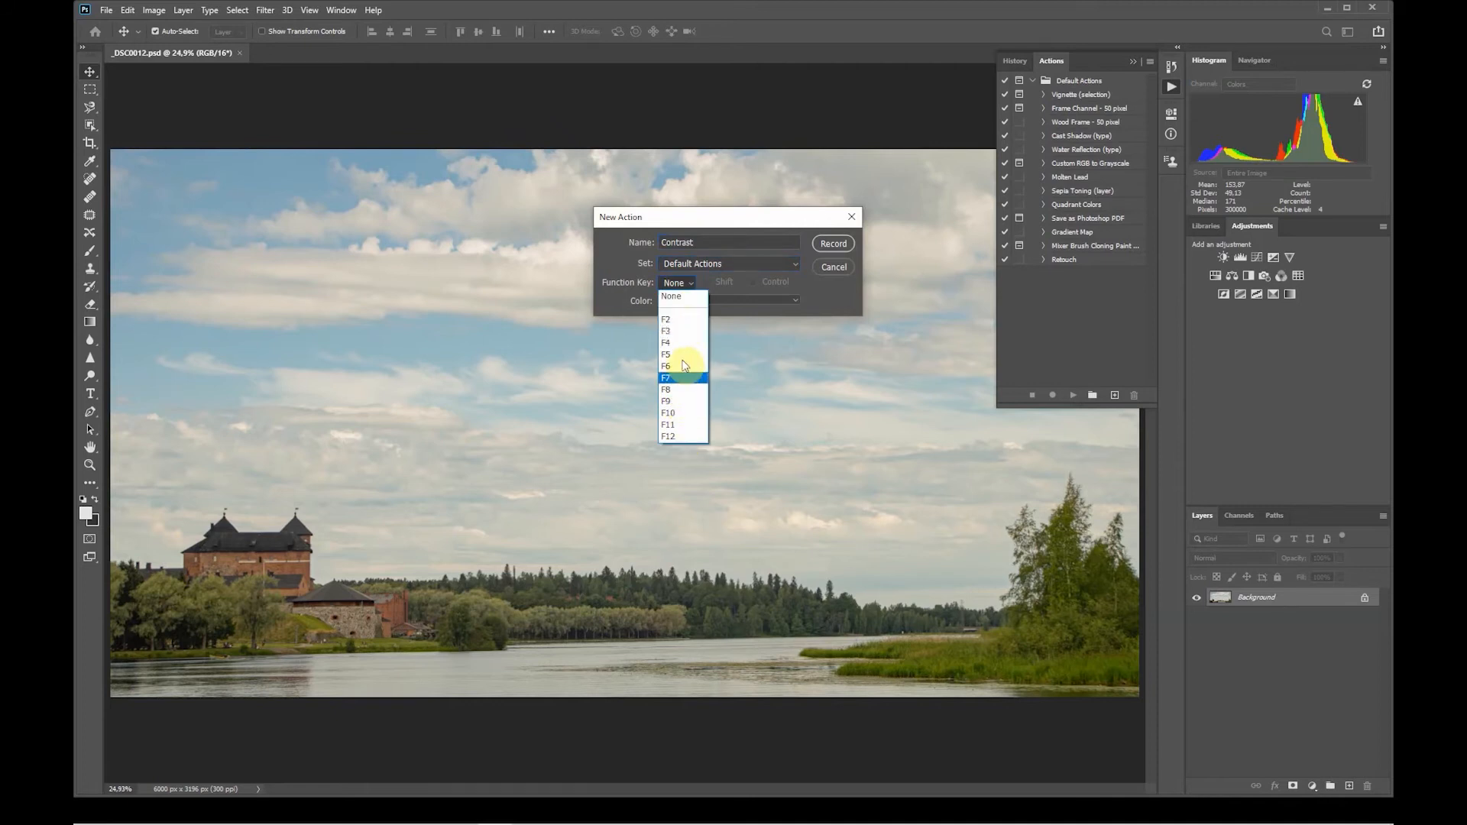
click(676, 320)
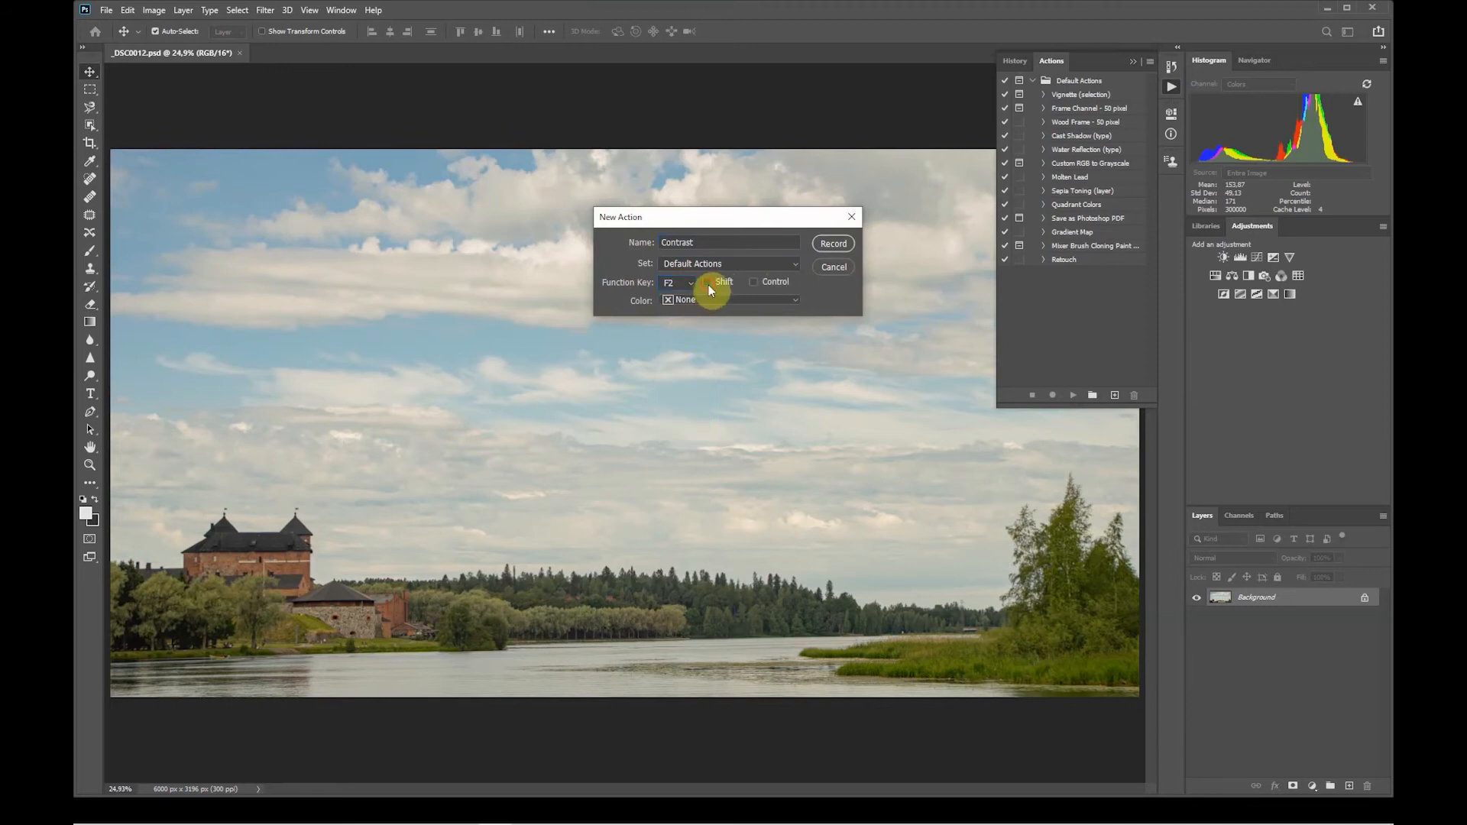
click(706, 282)
click(769, 284)
click(767, 283)
click(707, 282)
click(687, 283)
click(672, 296)
Step: Assign the Violet color to the new Contrast action and start recording it
click(714, 299)
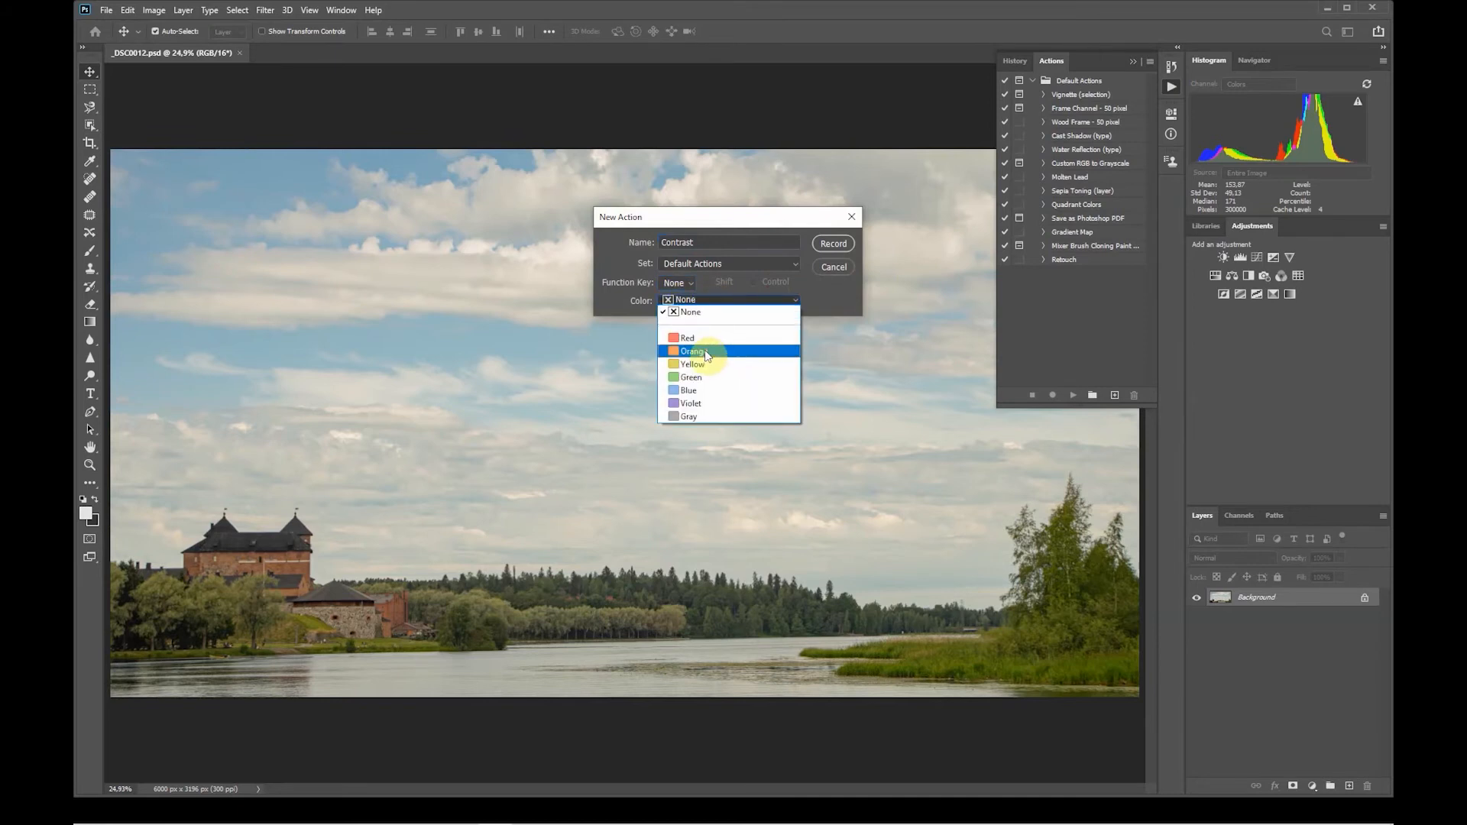
click(708, 404)
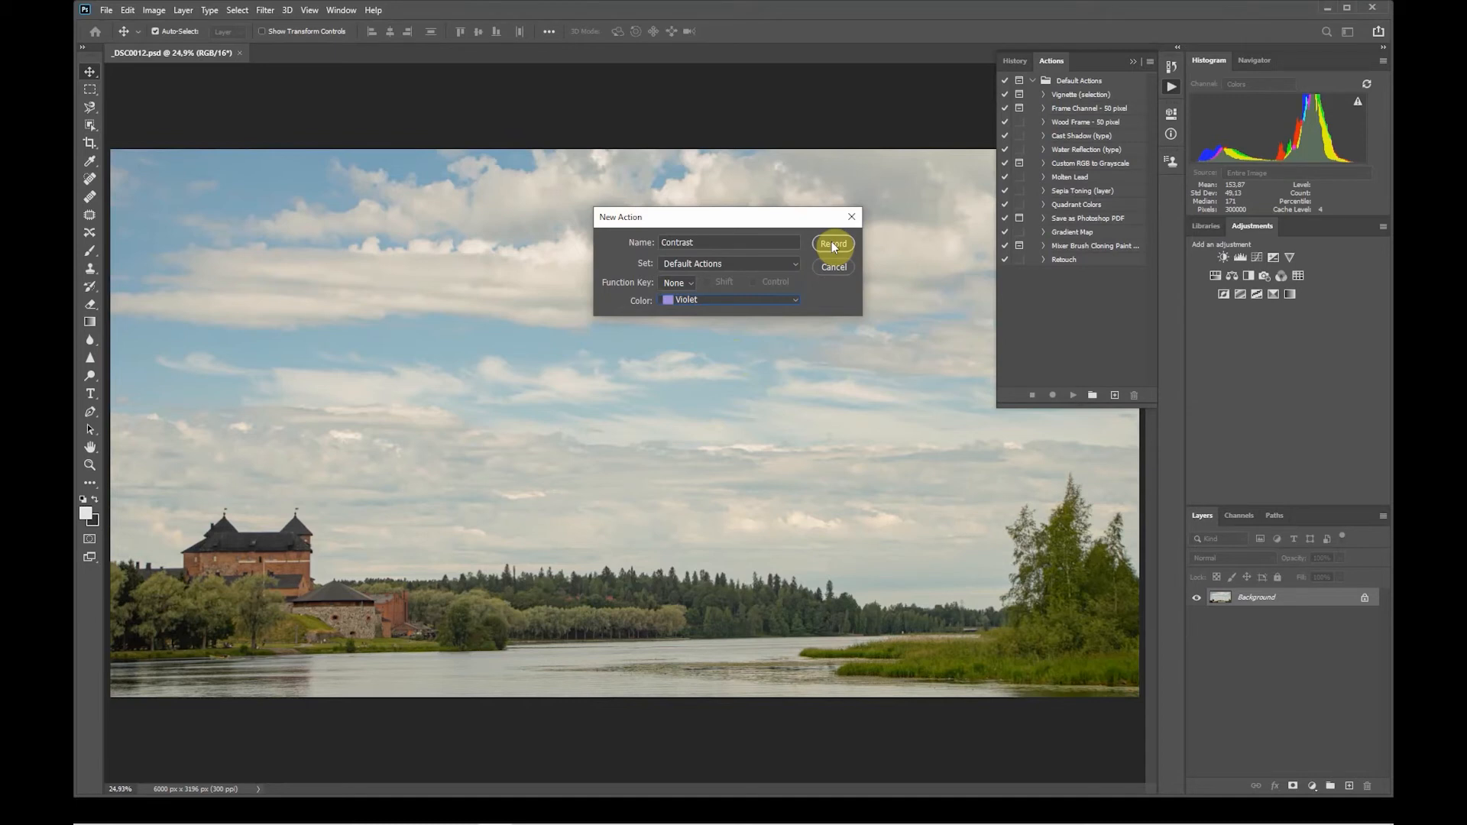
click(831, 243)
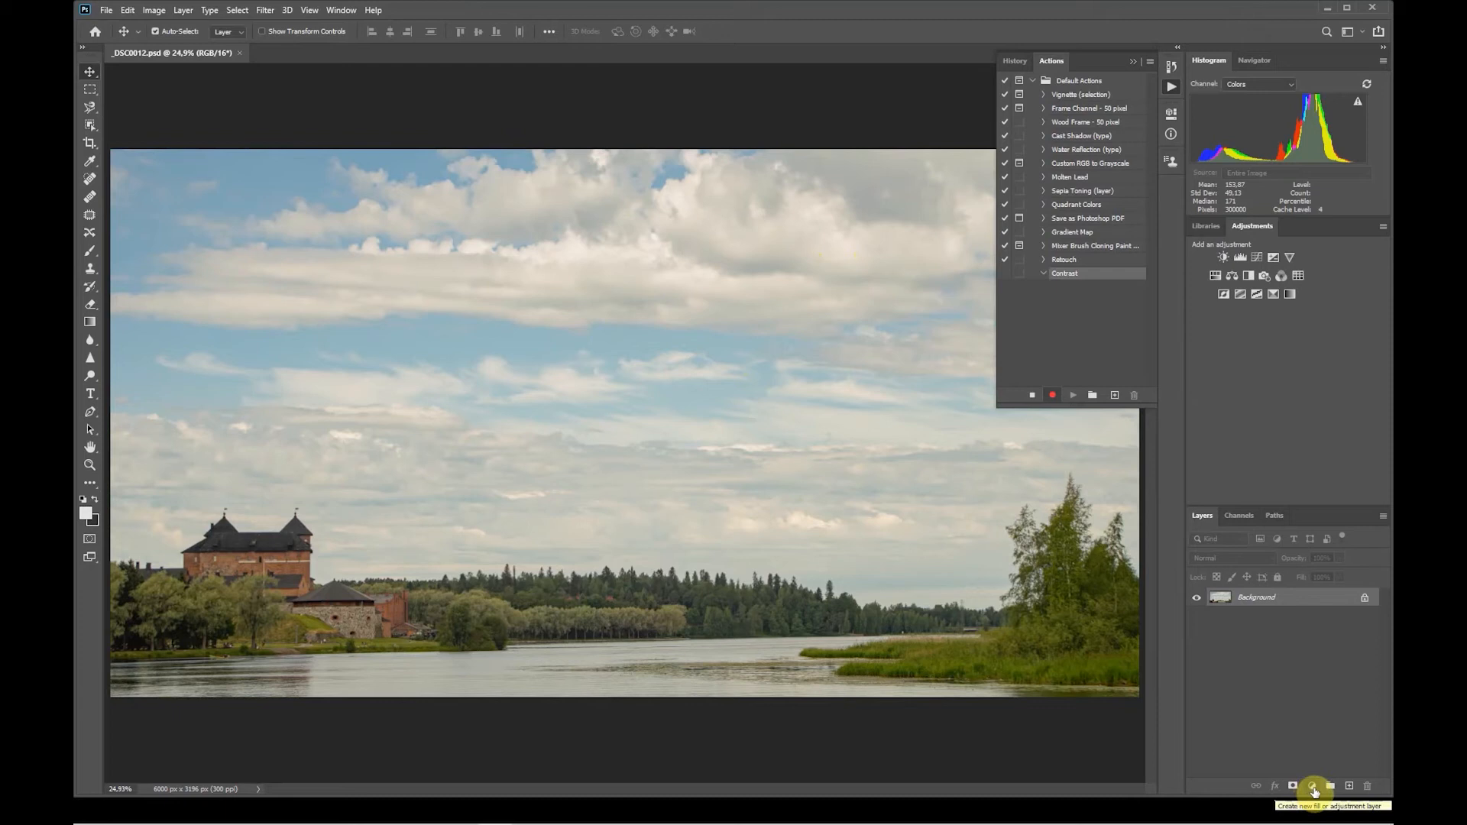
Step: Add a Levels adjustment layer above the Background and apply its automatic correction
click(1312, 787)
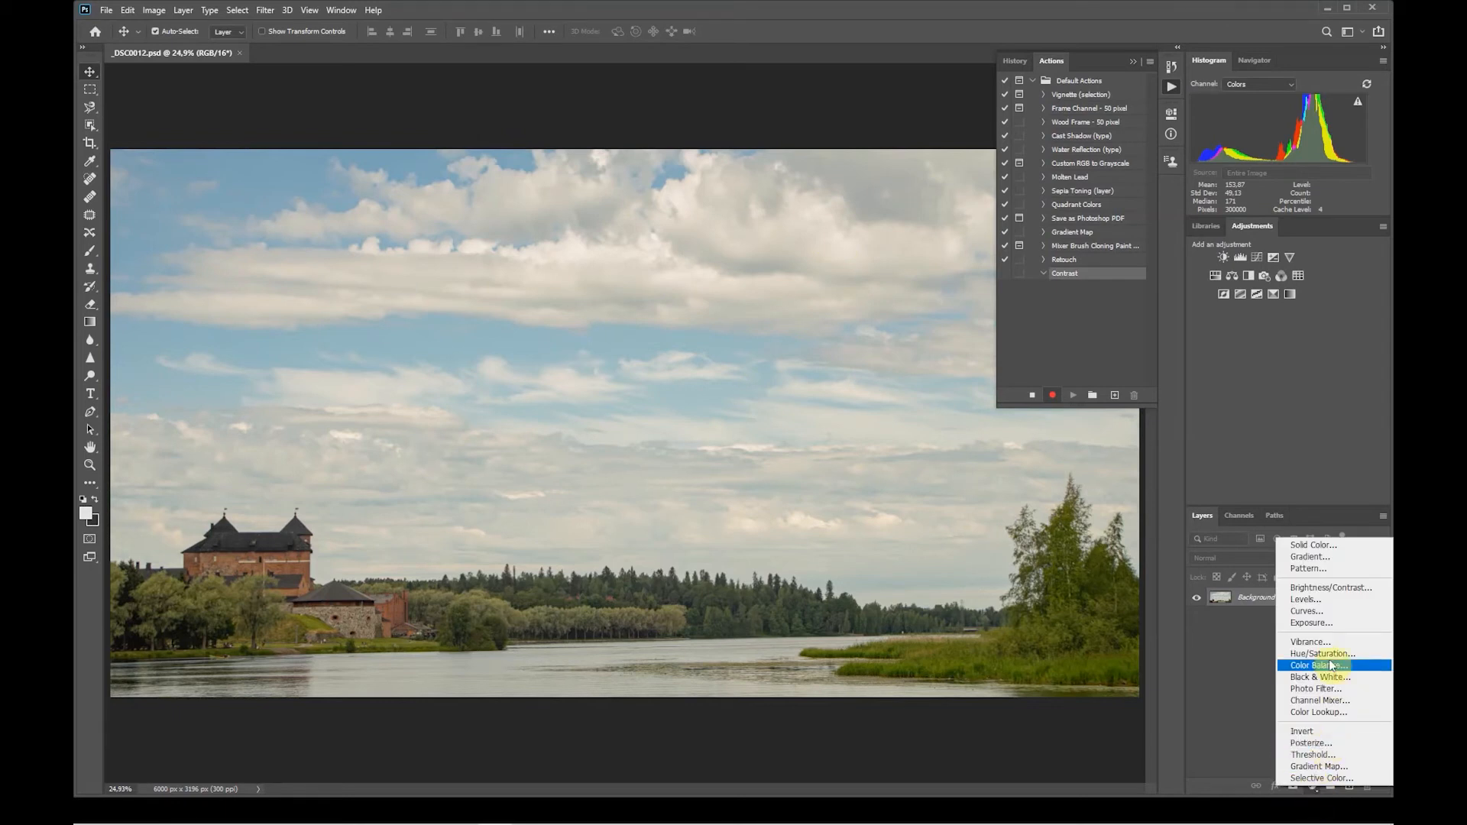
click(1322, 601)
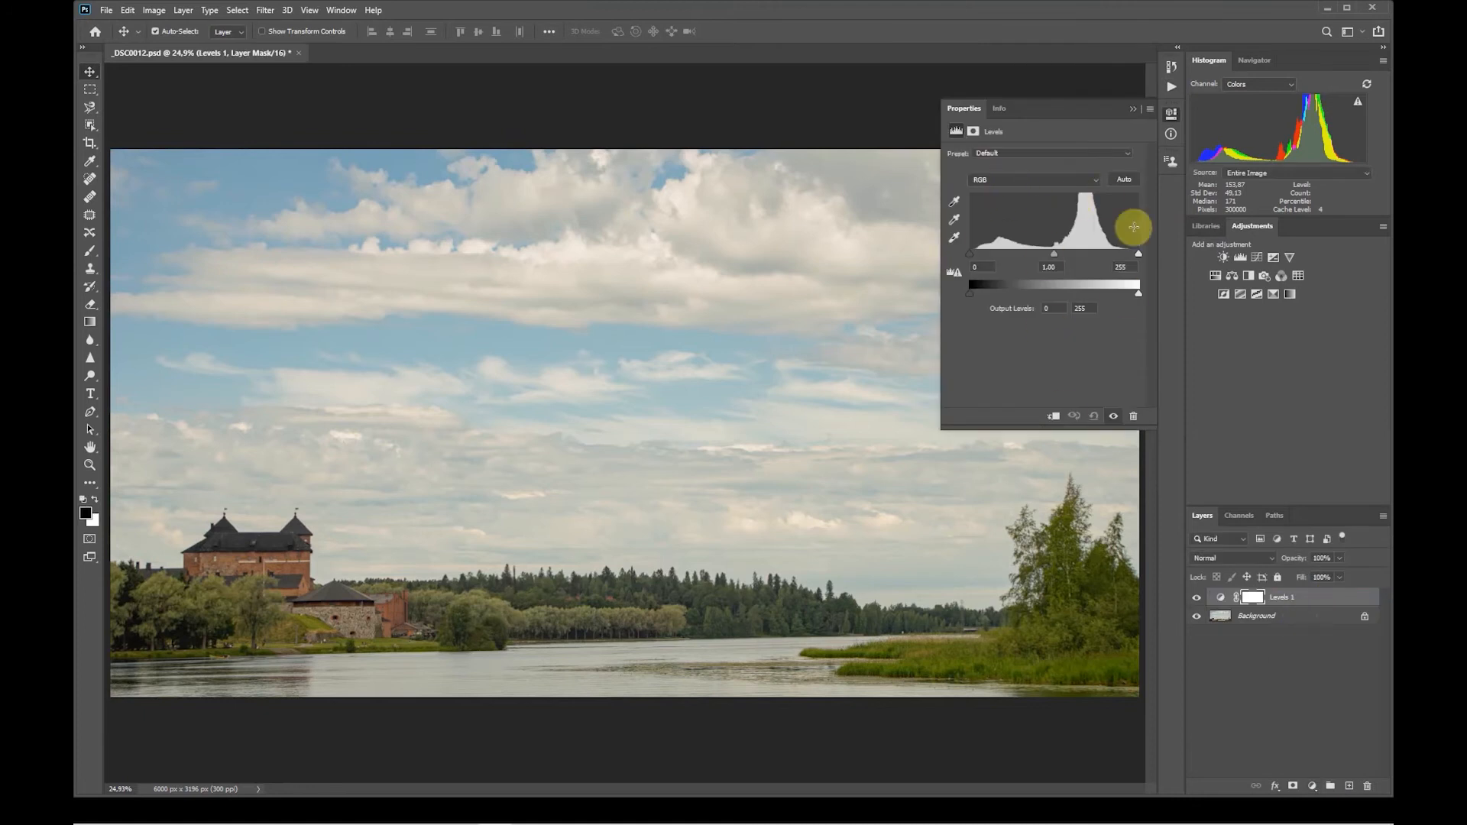
click(1124, 179)
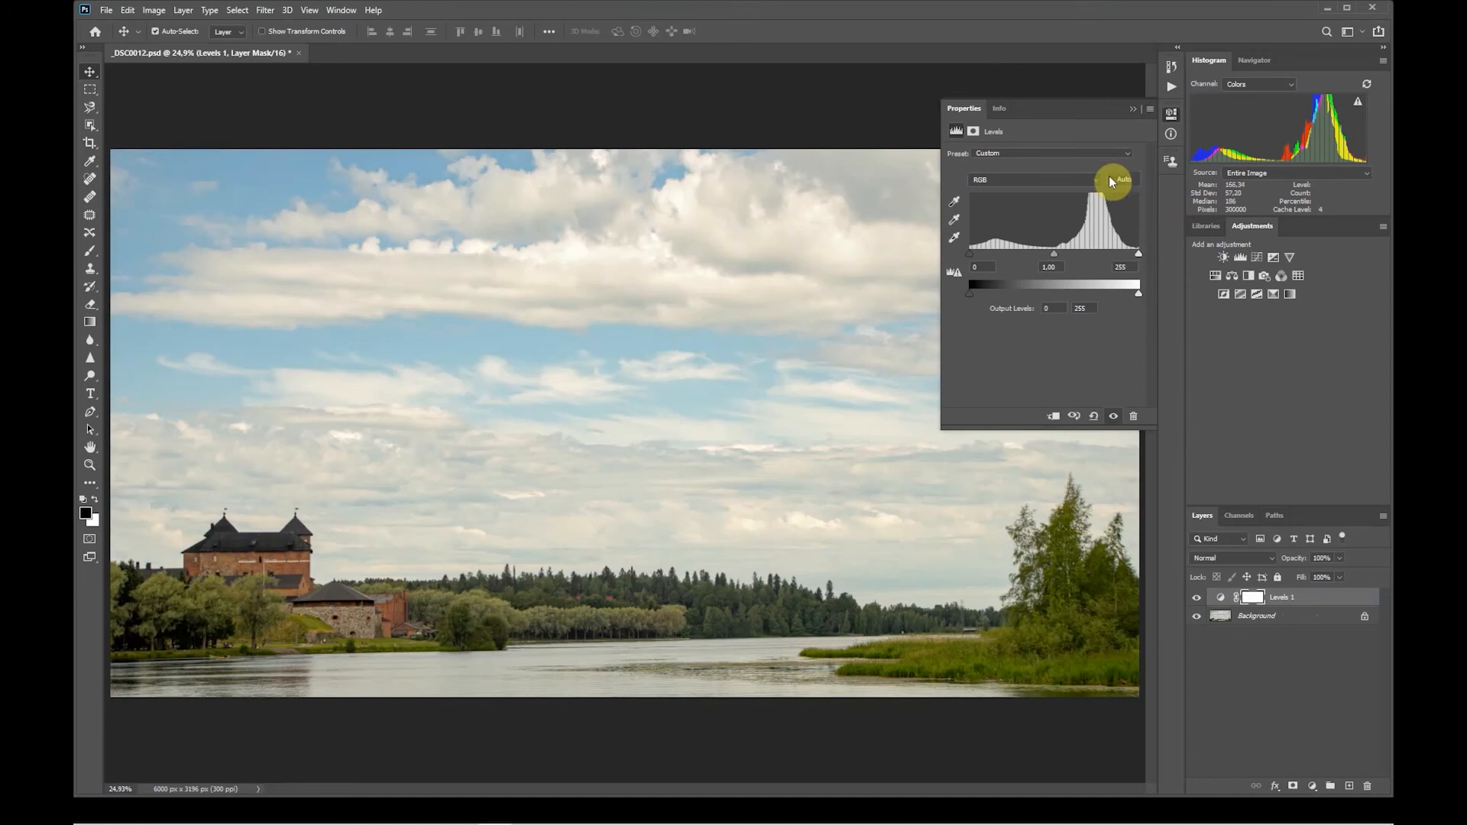
click(1136, 109)
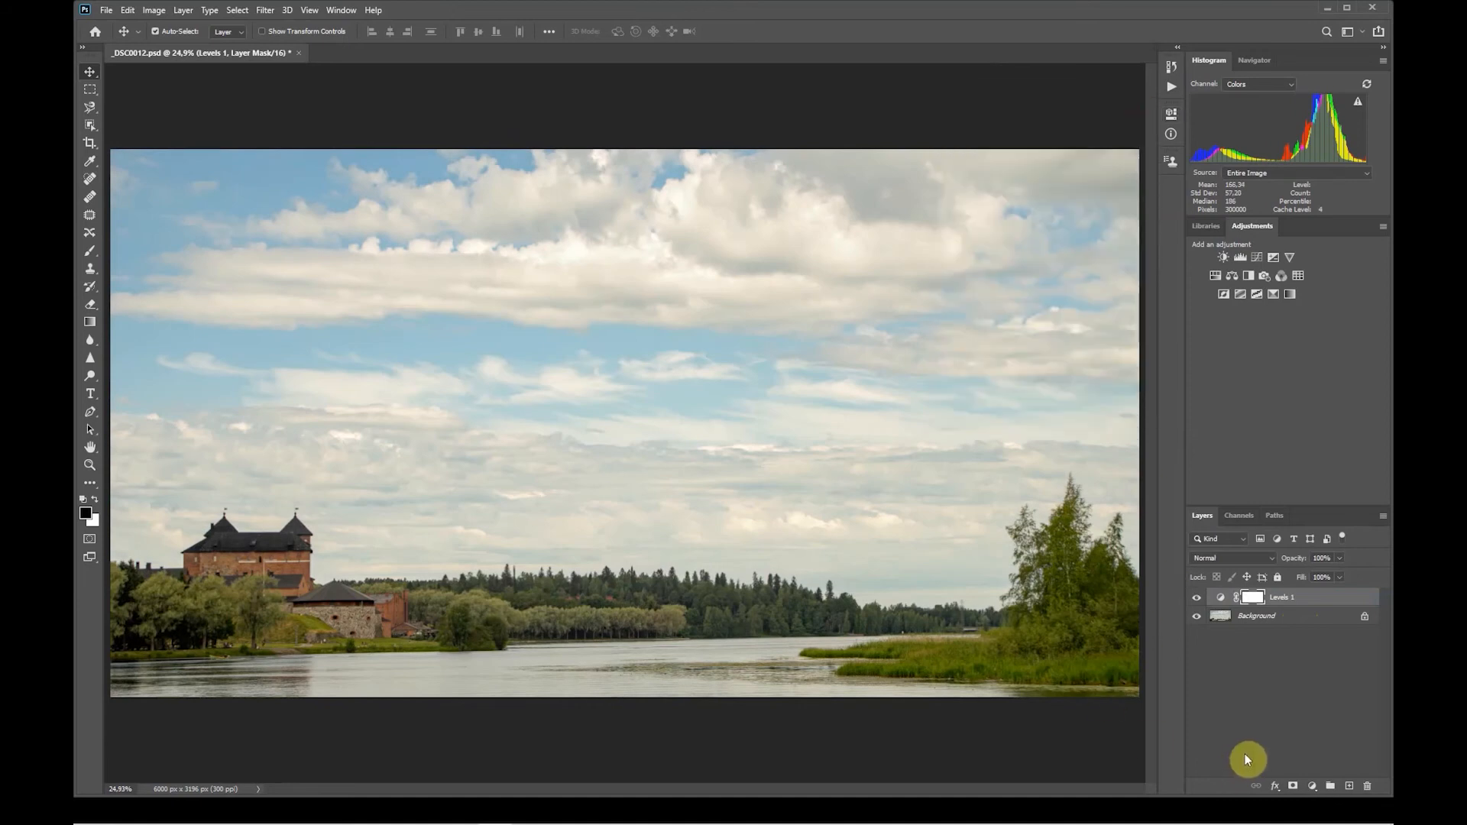
Step: Hide the Levels 1 layer and load the RGB channel's luminosity as a selection on the Background layer
click(1196, 597)
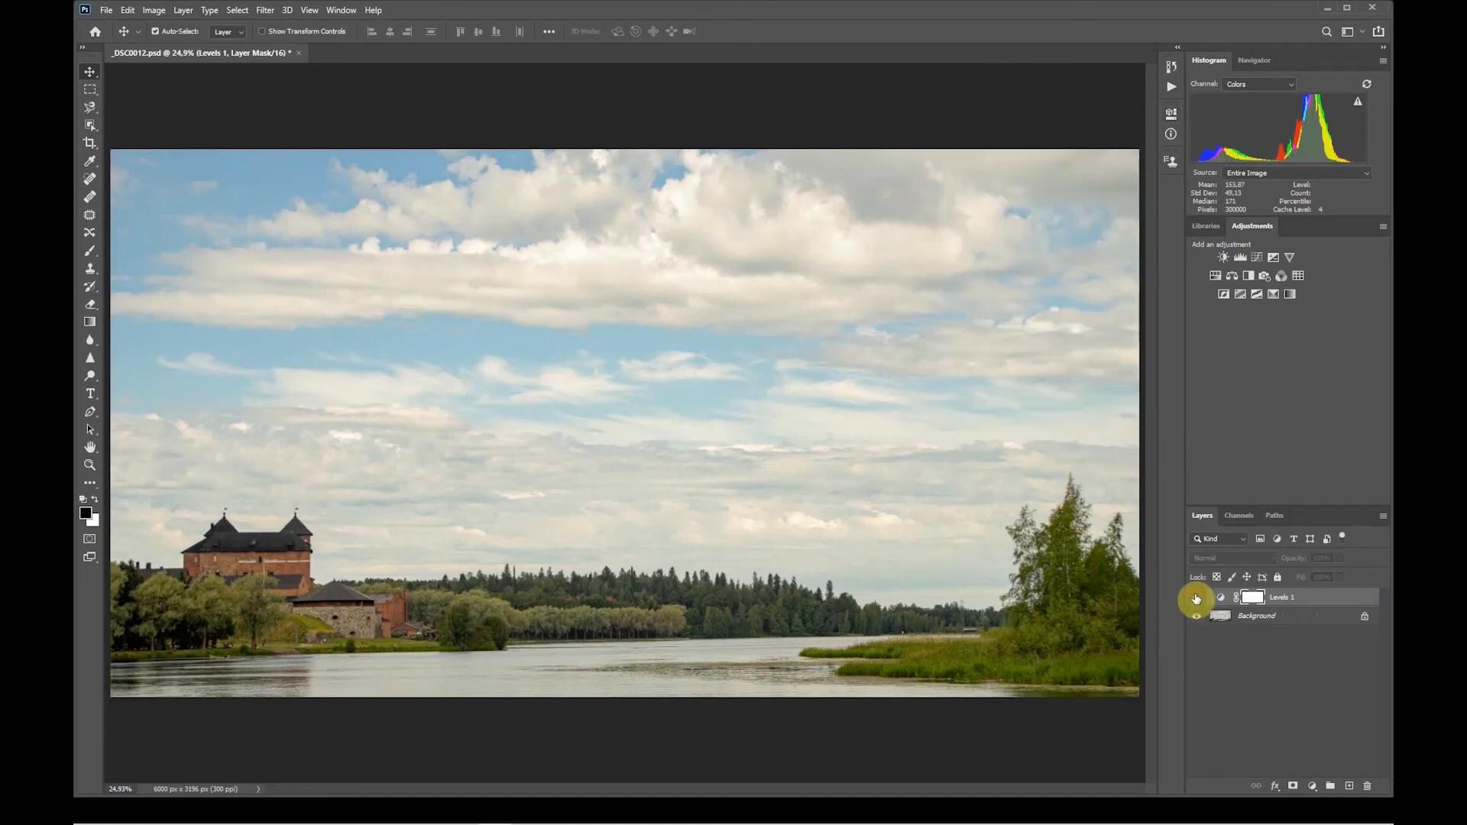
click(1264, 624)
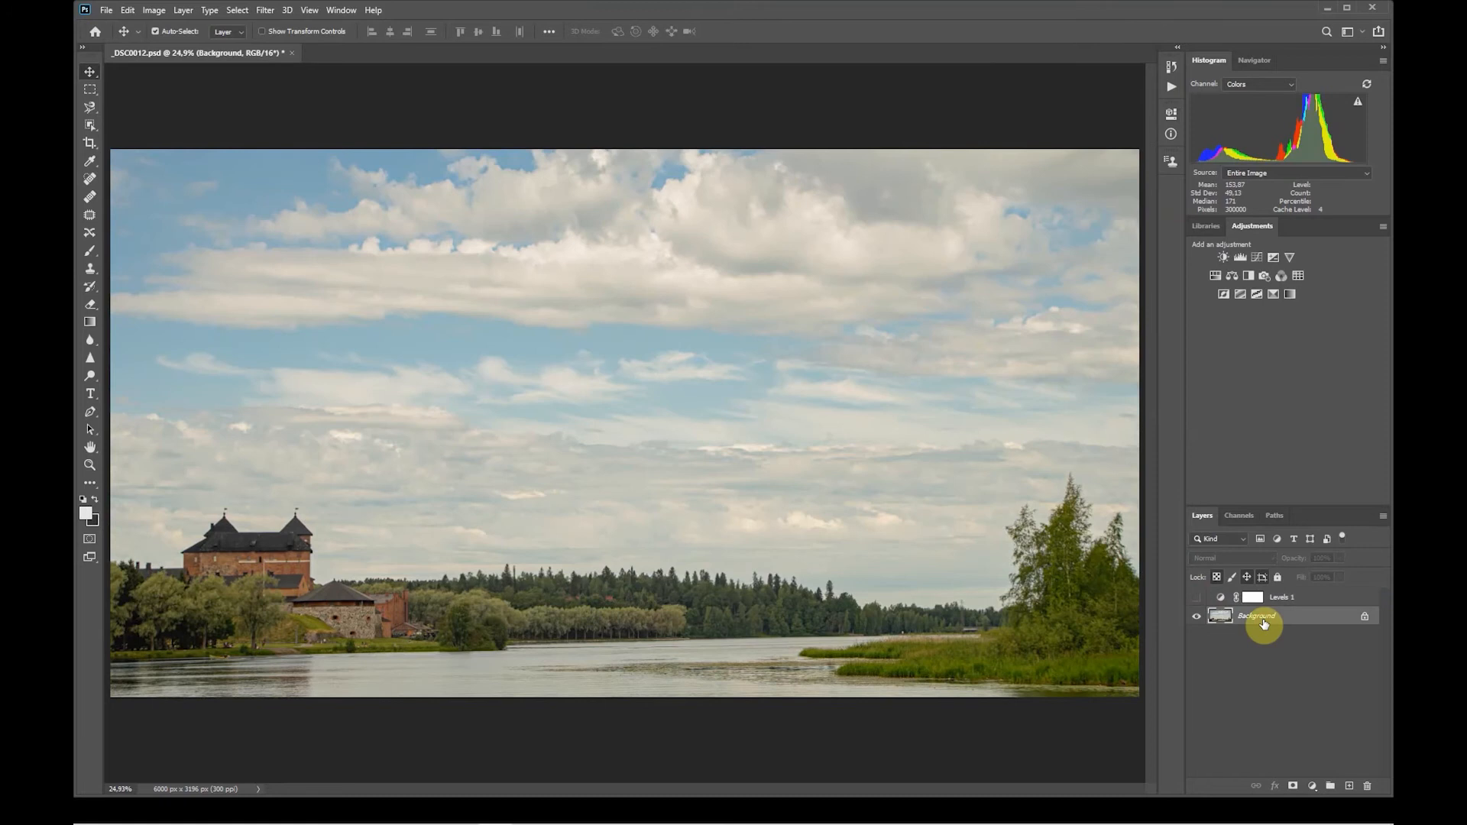
click(1231, 517)
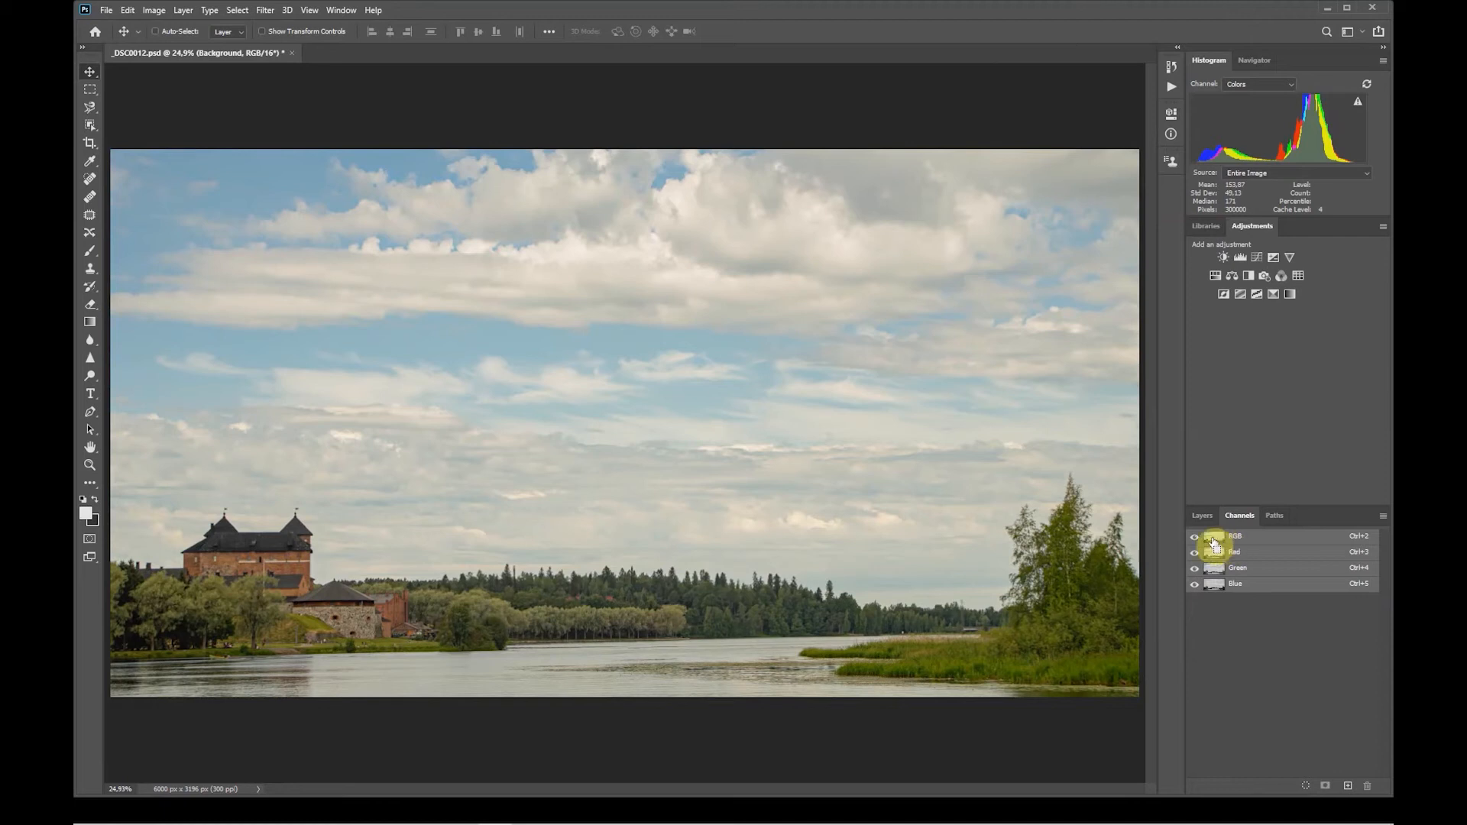
ctrl+click(1215, 540)
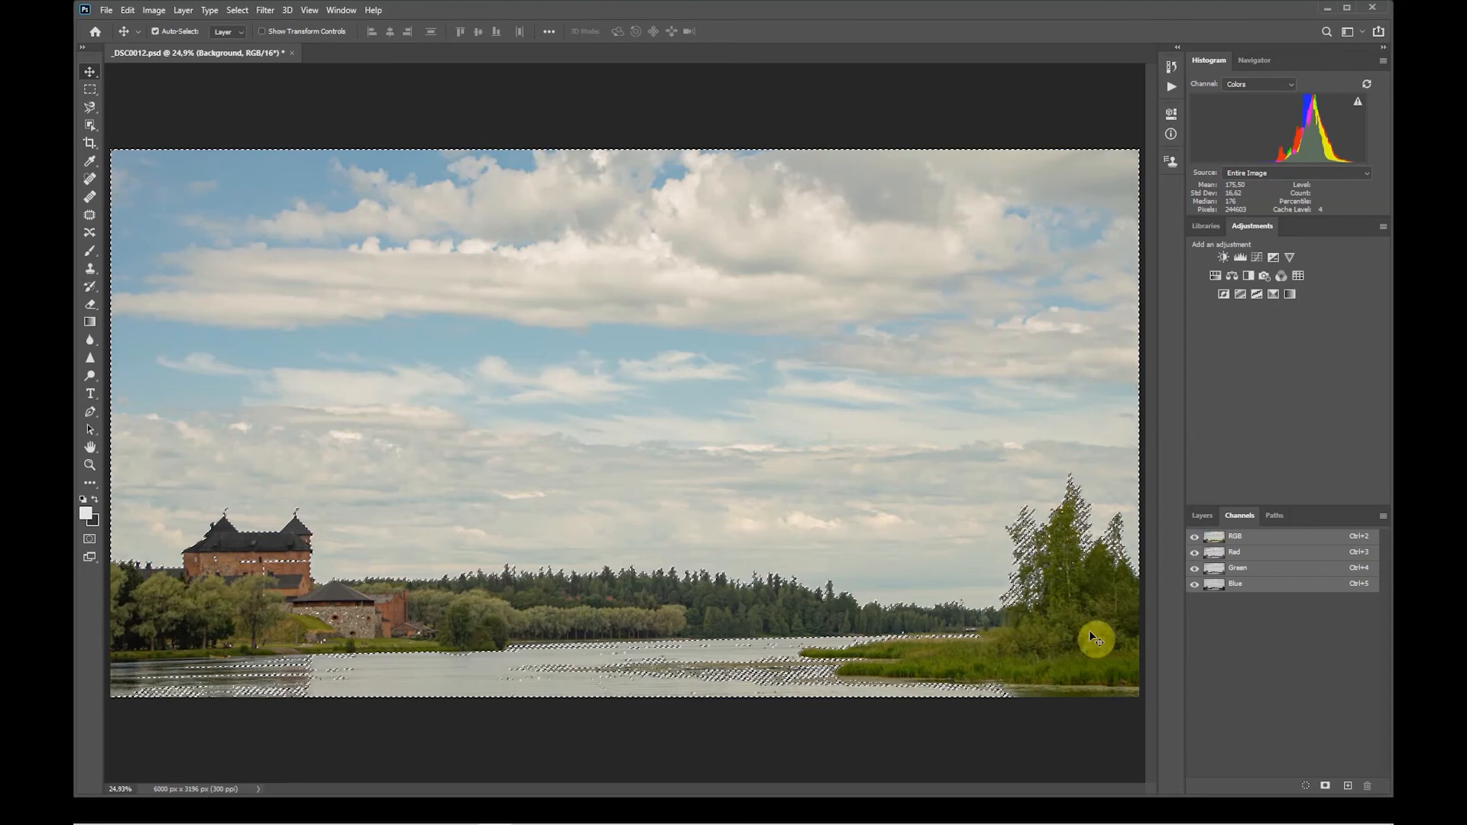
click(1198, 515)
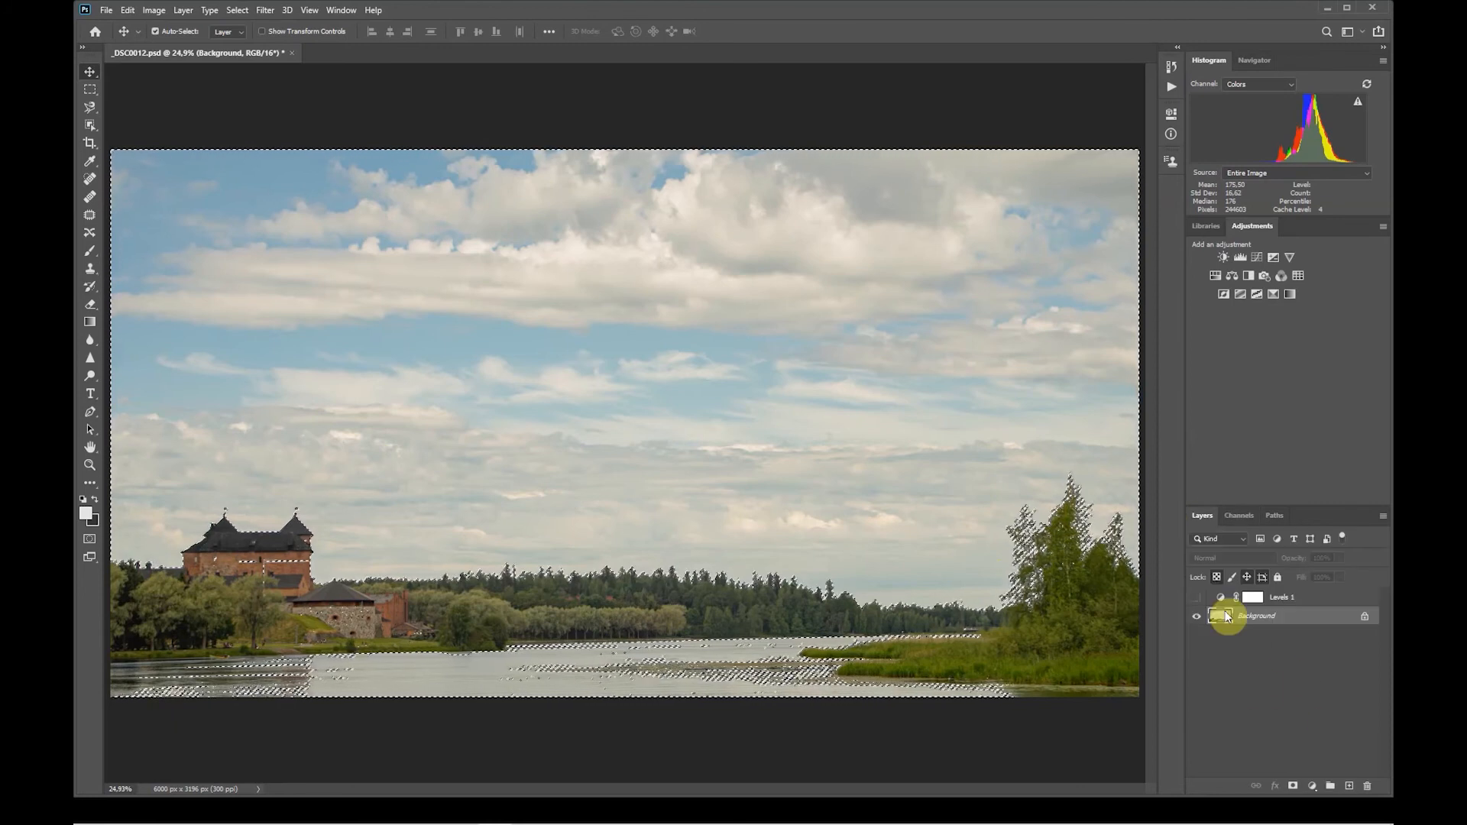
Step: Add a Curves adjustment layer masked by the selection, with a midpoint on the curve at input 50 and output 50
click(1313, 787)
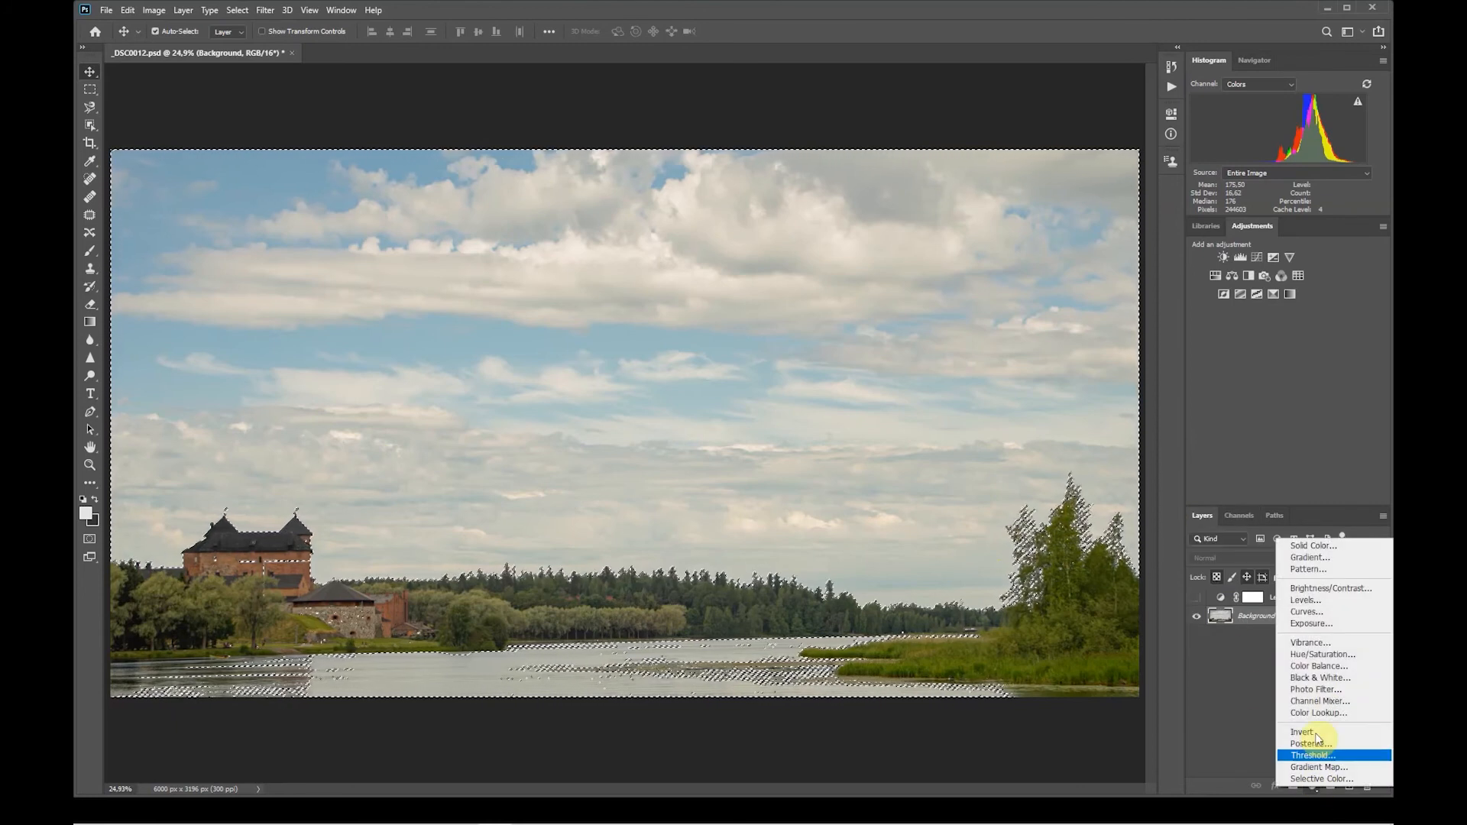
click(1322, 612)
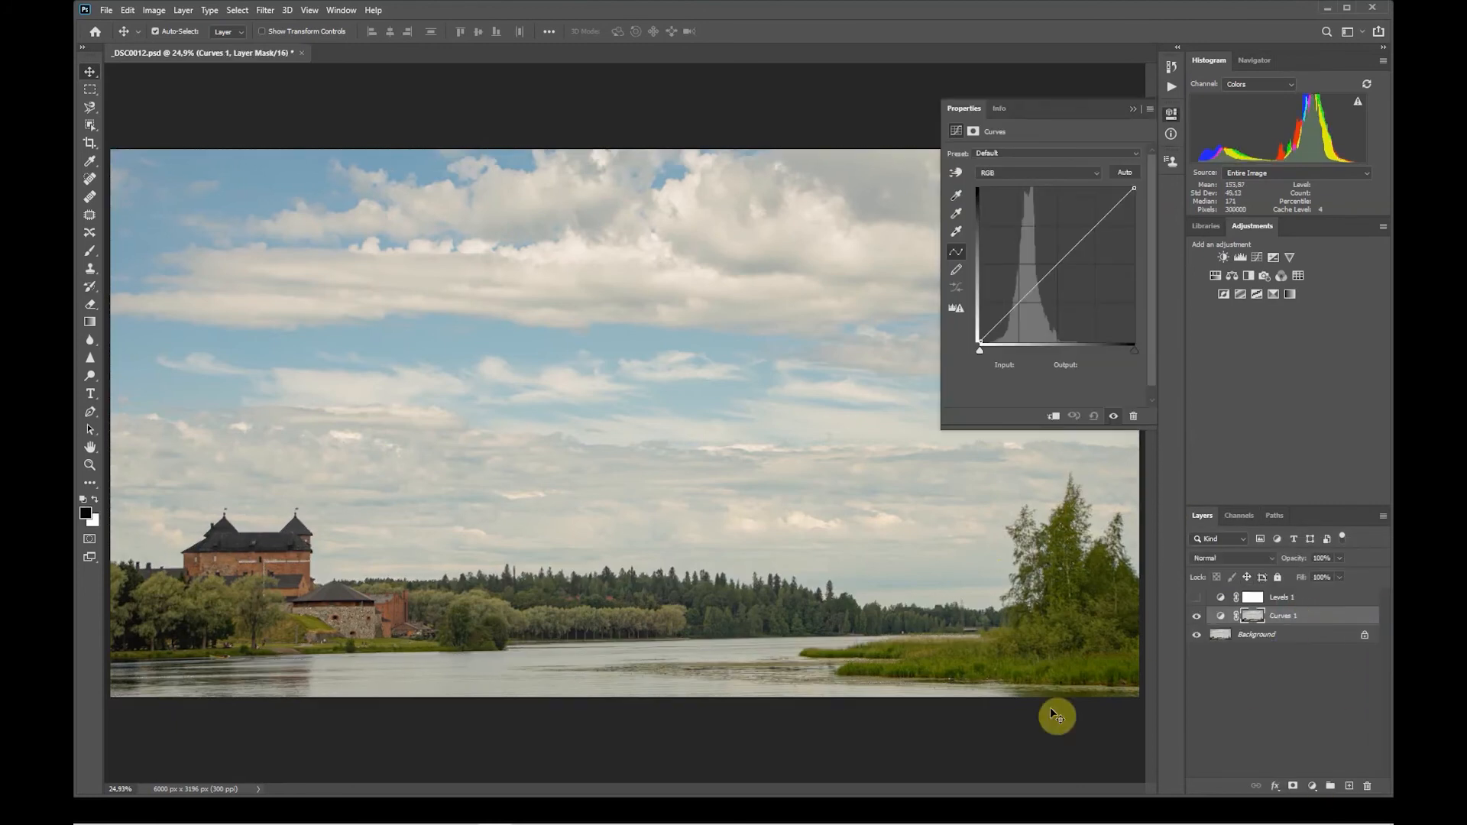
click(1058, 263)
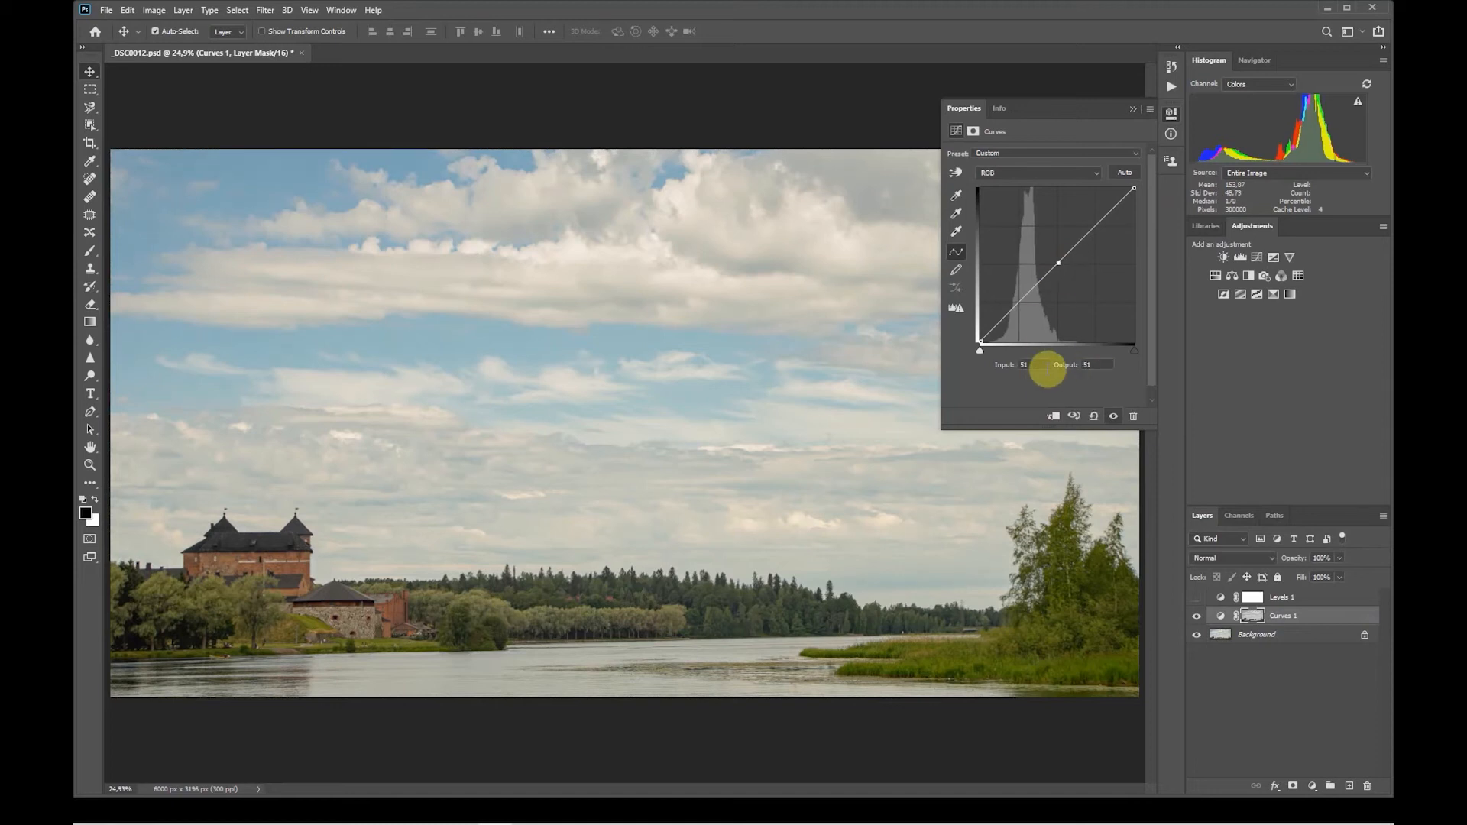
double_click(1043, 365)
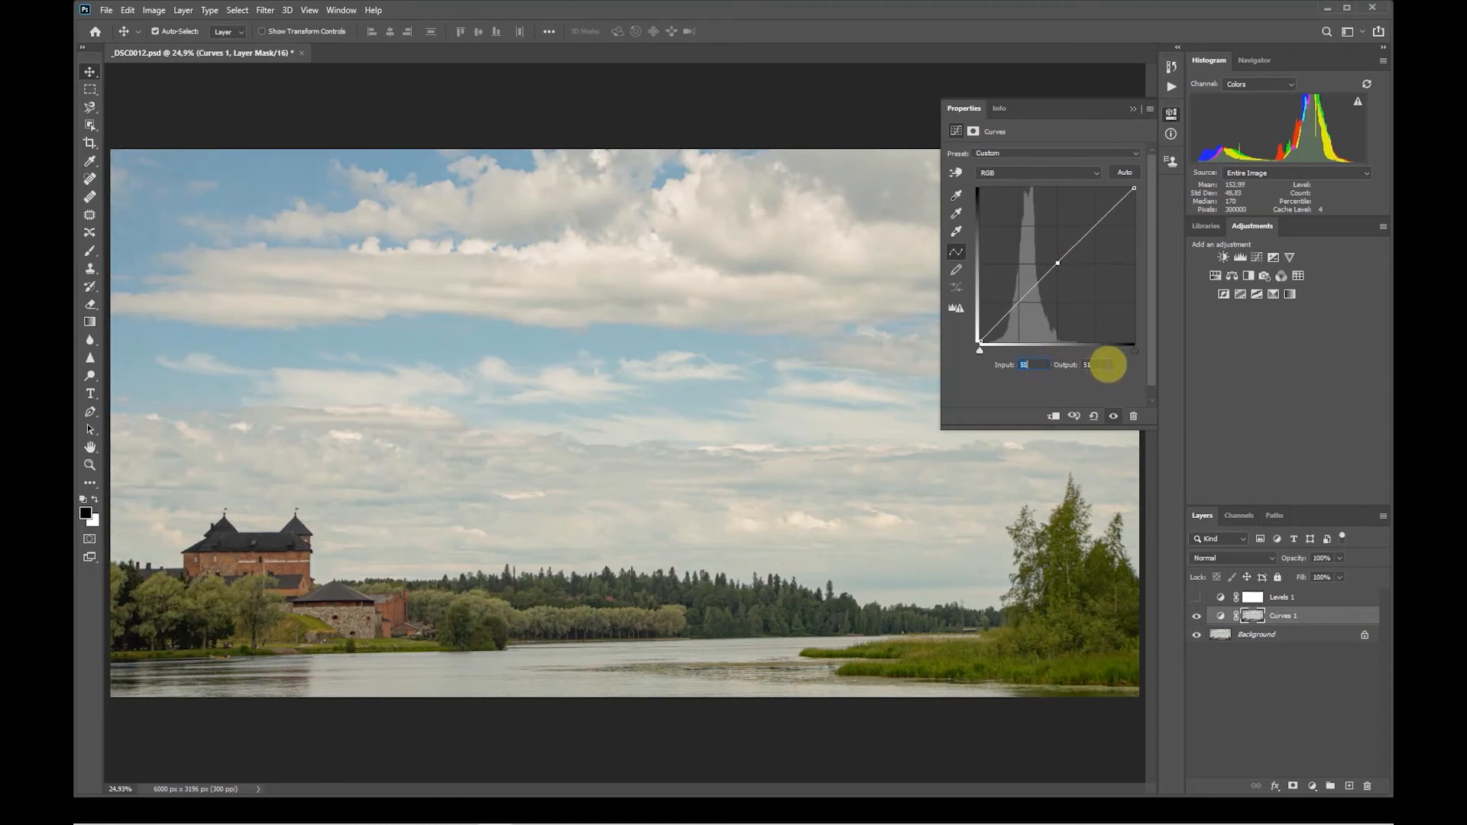
text(50)
double_click(1101, 364)
text(50)
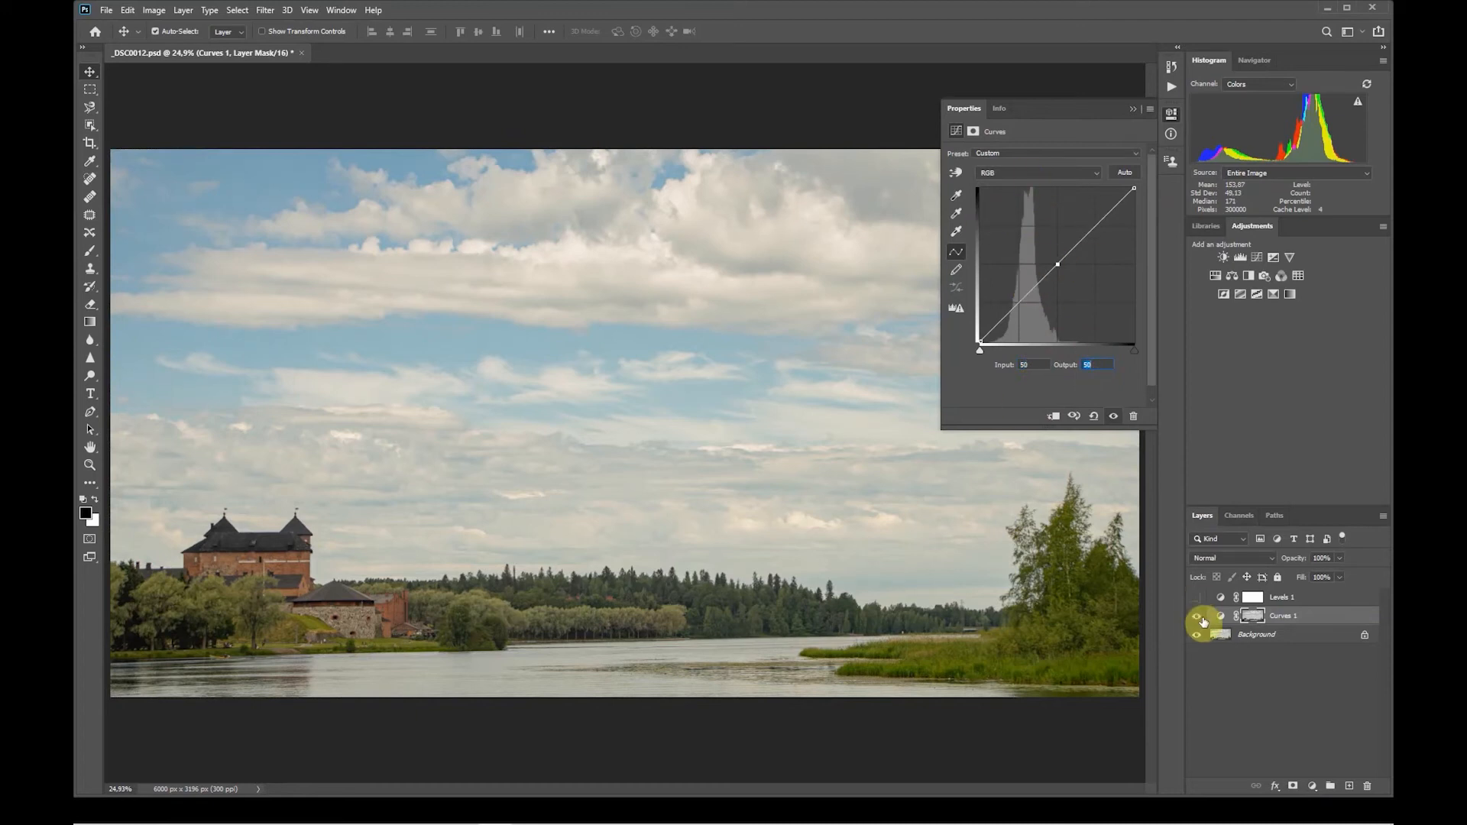
click(1136, 107)
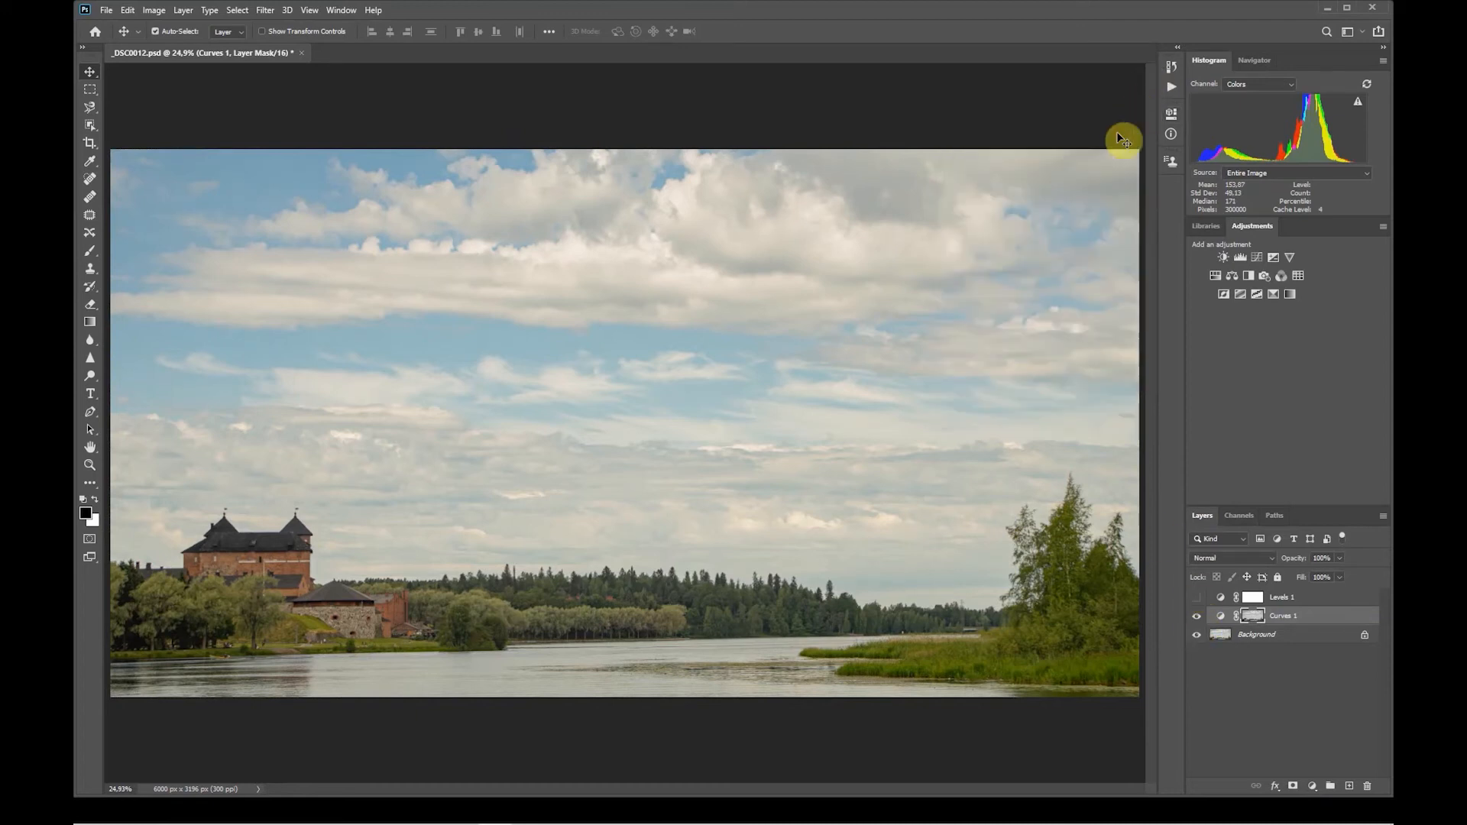
Step: Rename the Curves 1 adjustment layer to H
double_click(1283, 615)
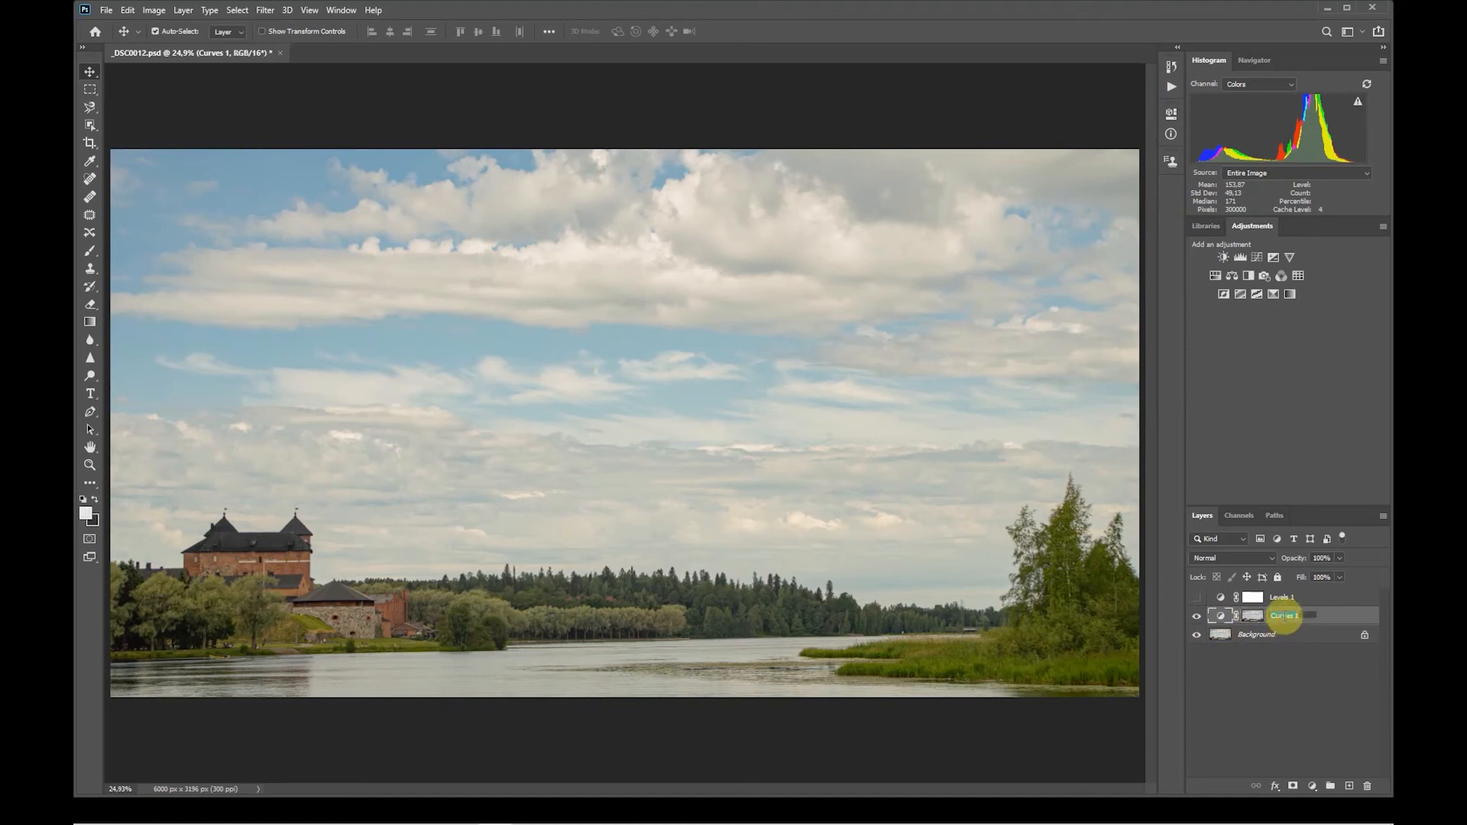
text(H)
key(Return)
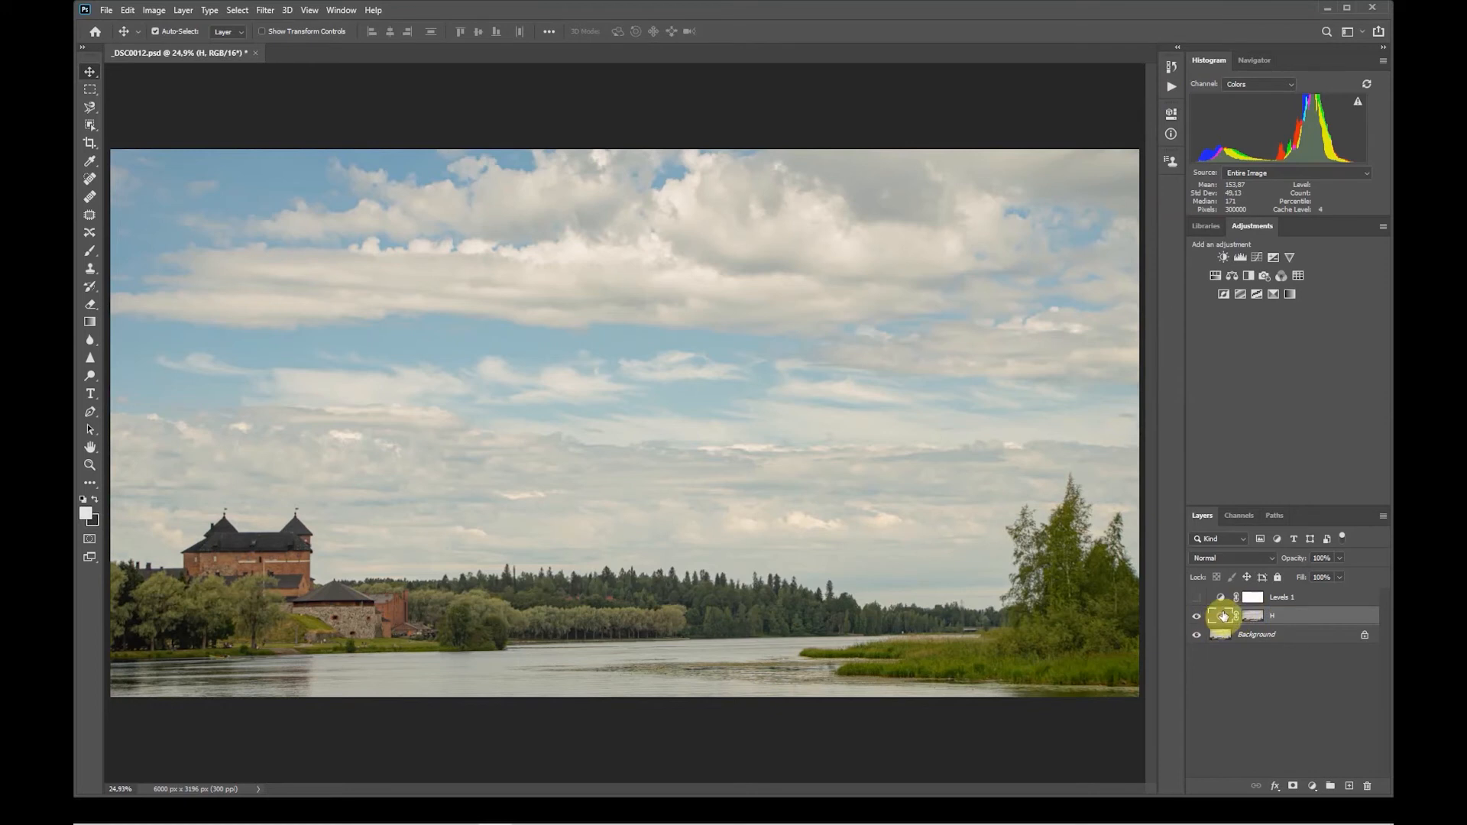
Step: Duplicate the H curves layer and rename the copy to s
drag(1221, 618, 1349, 787)
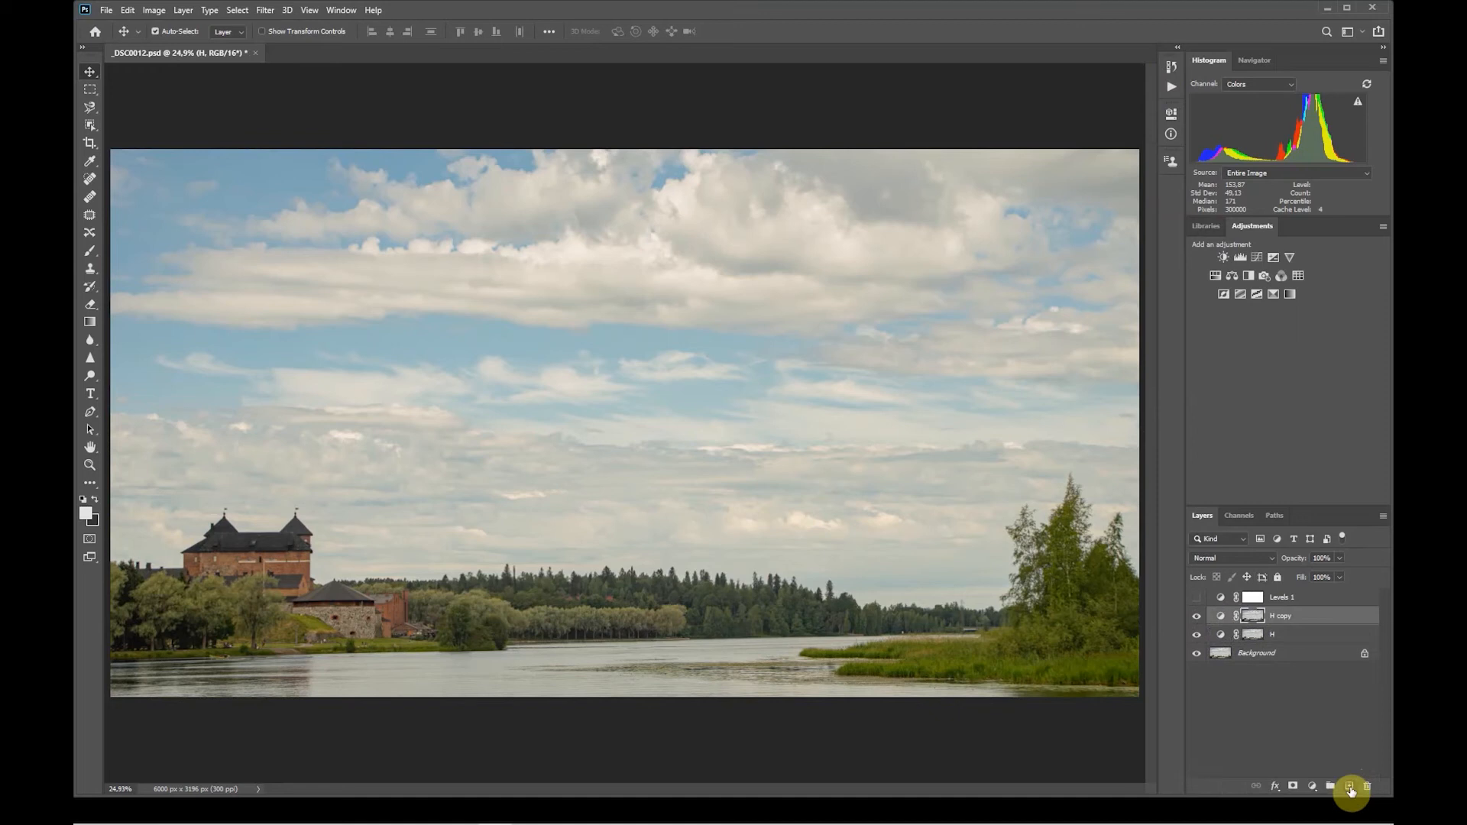
double_click(1281, 618)
text(D)
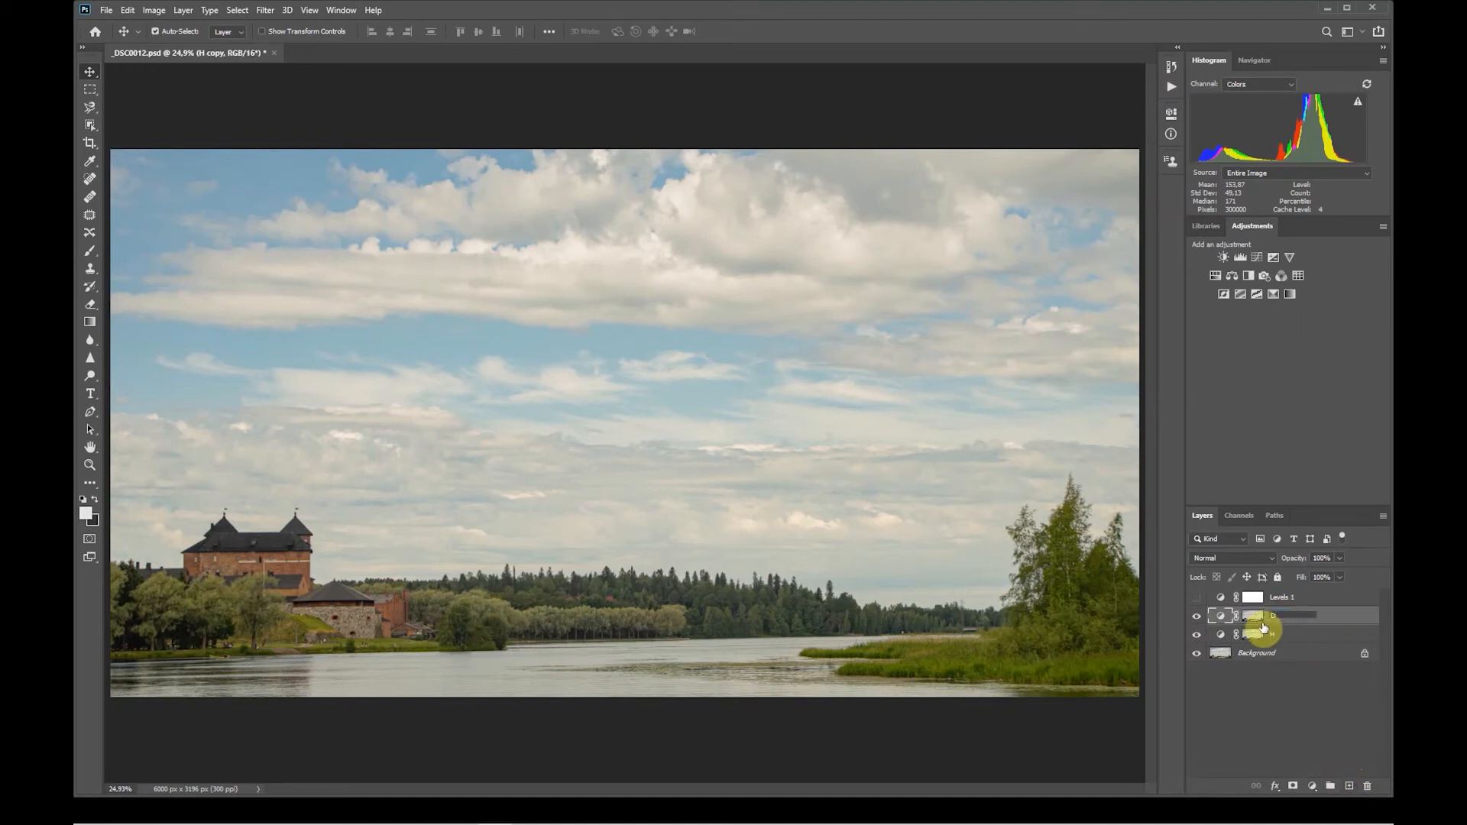
text(s)
Step: Invert the layer mask of the s curves layer
click(1251, 619)
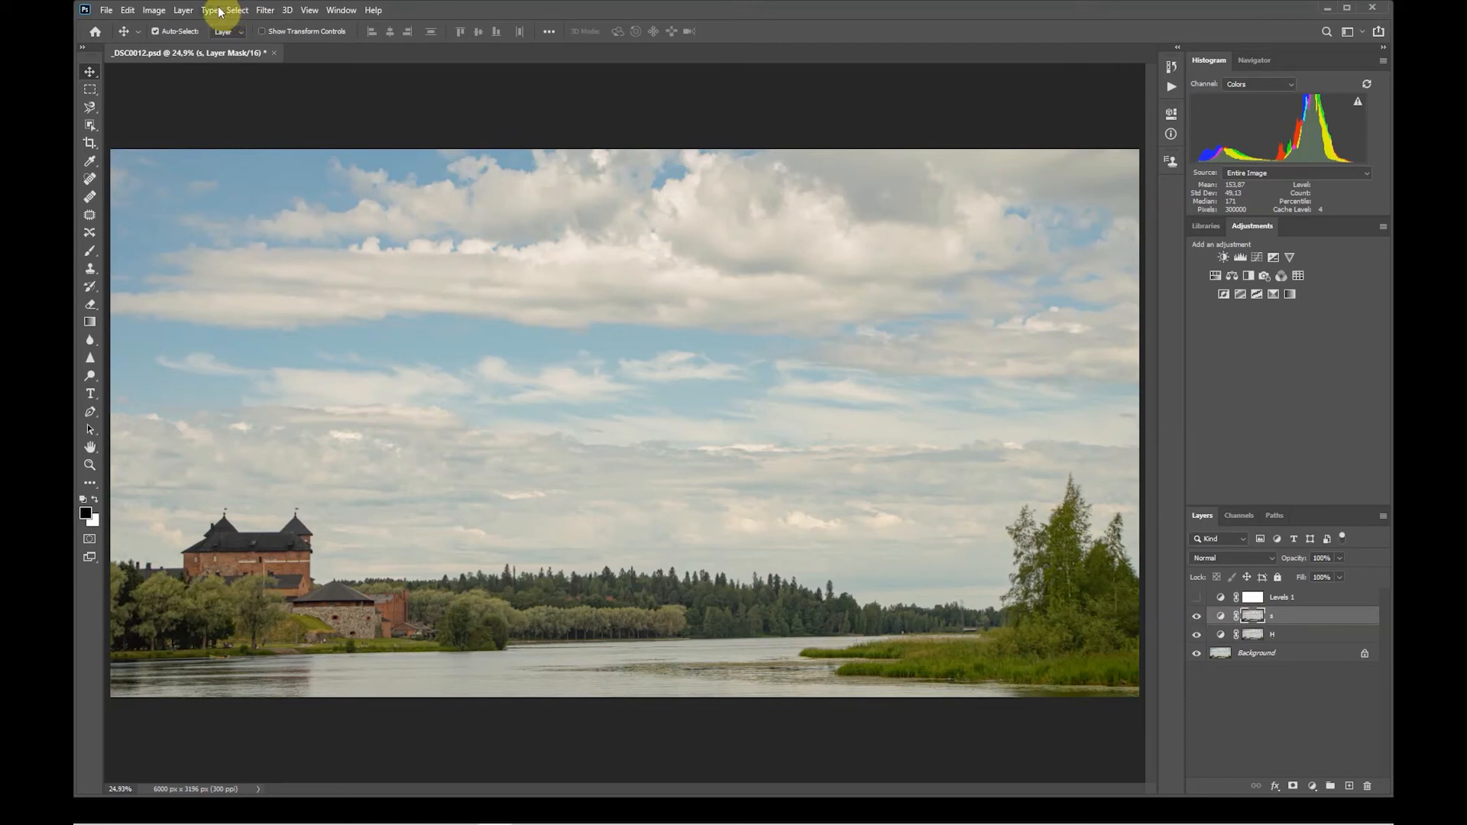
click(157, 11)
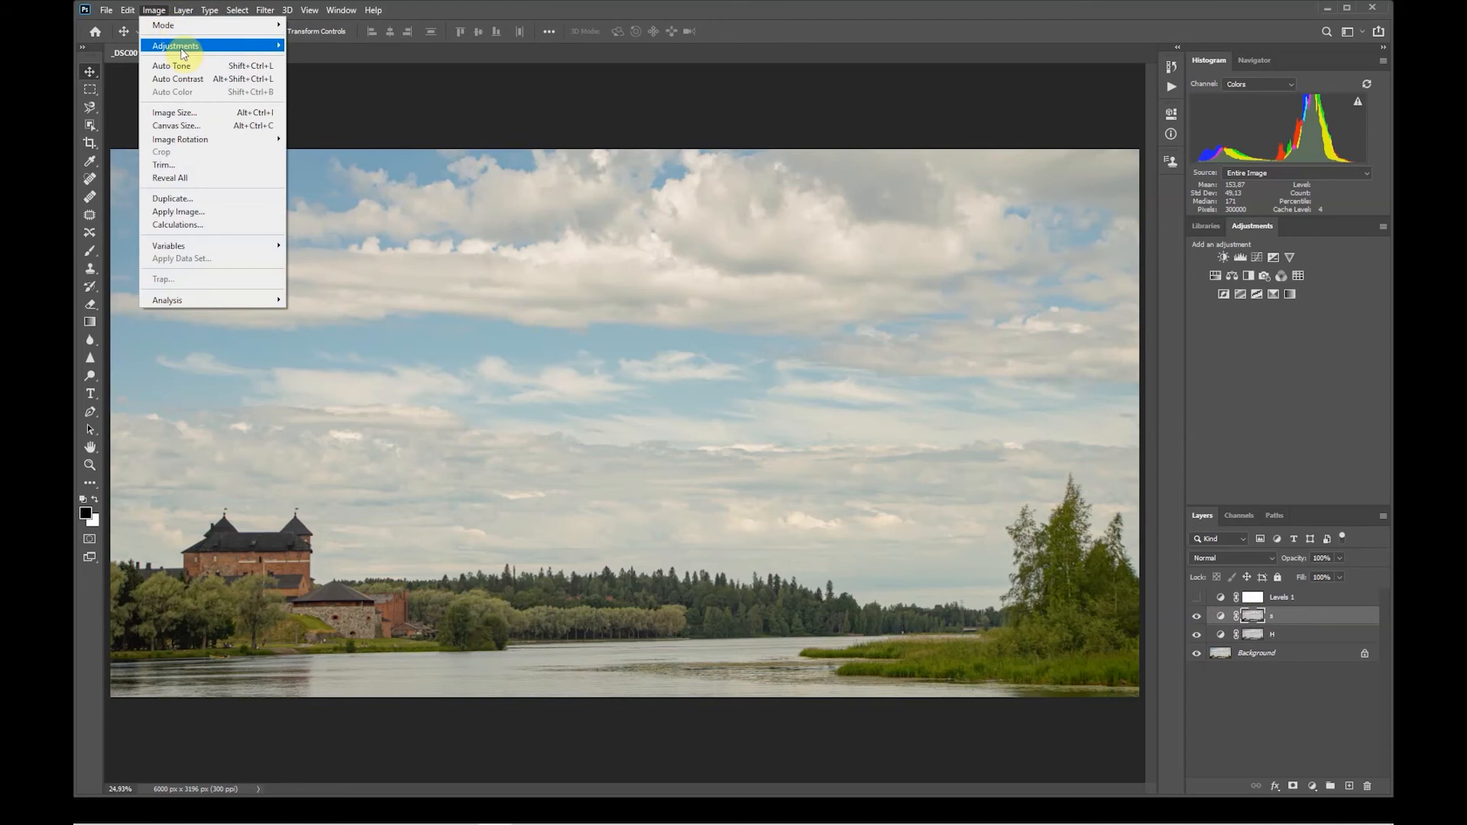
mouse_move(184, 47)
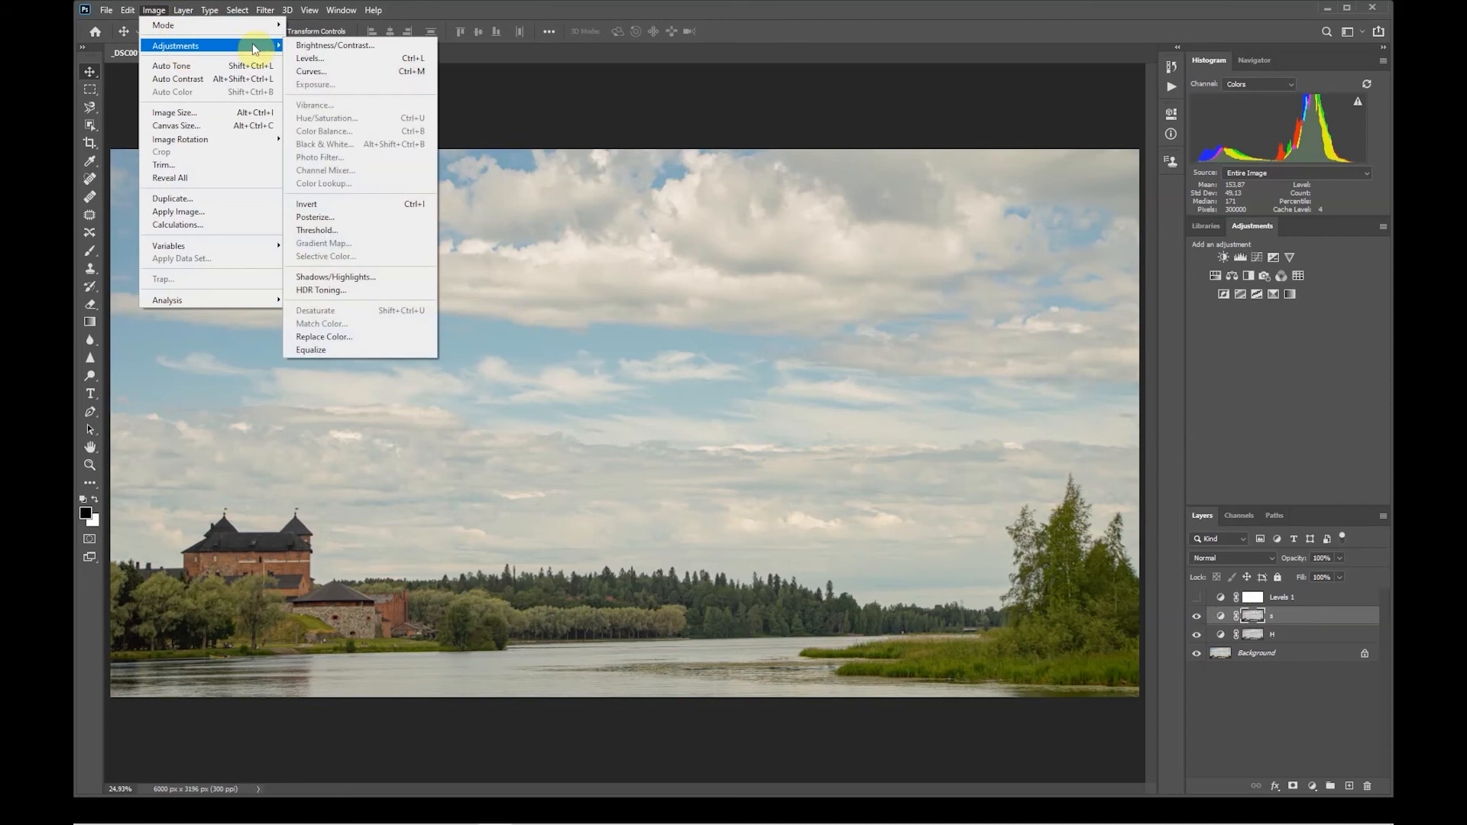
click(305, 208)
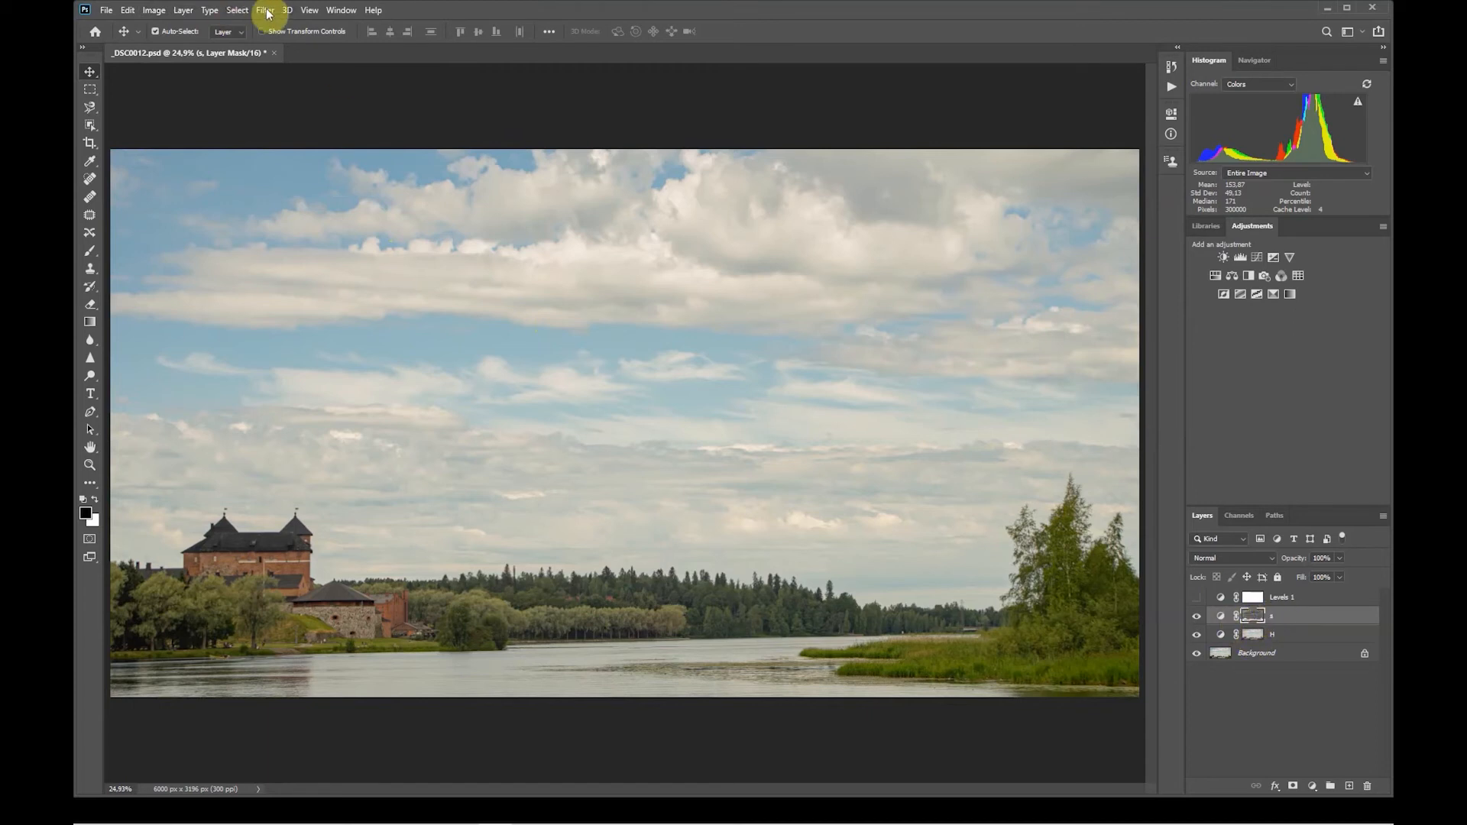
Step: Apply a Levels adjustment to the s layer's mask, raising the input black point to darken the mask
click(154, 10)
mouse_move(249, 51)
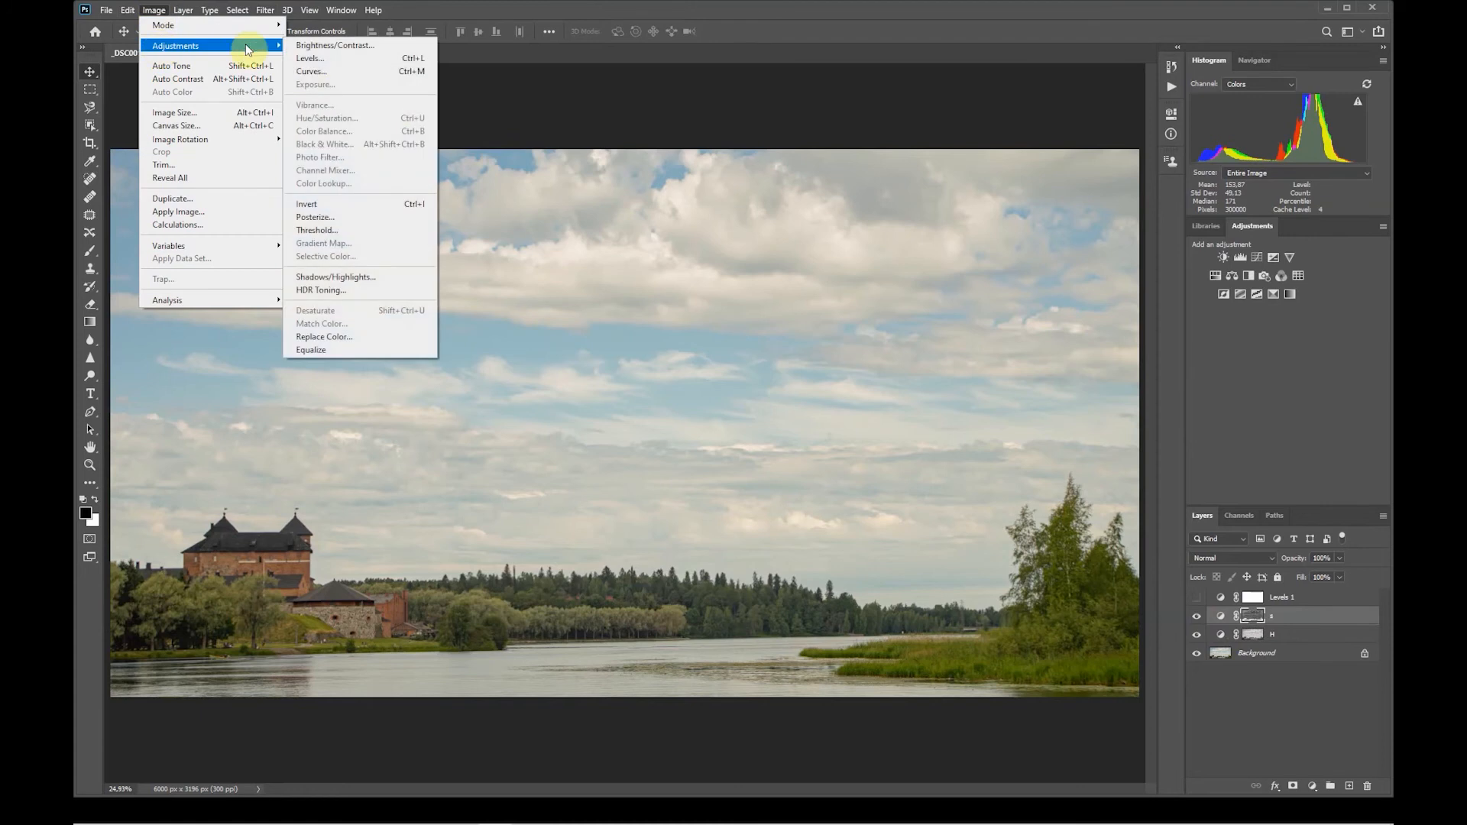
click(309, 58)
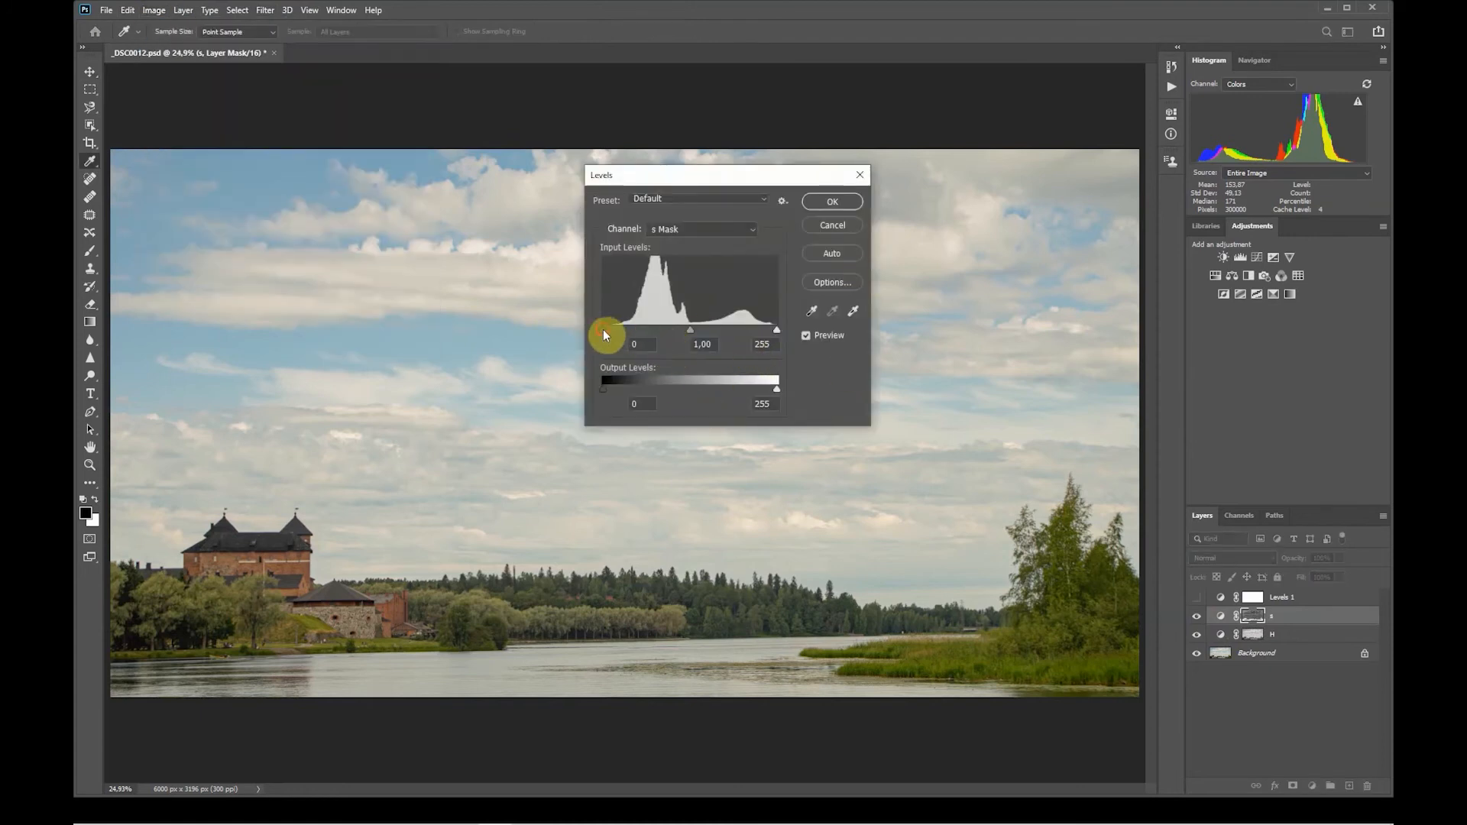
drag(603, 329, 646, 335)
drag(654, 334, 652, 334)
click(832, 201)
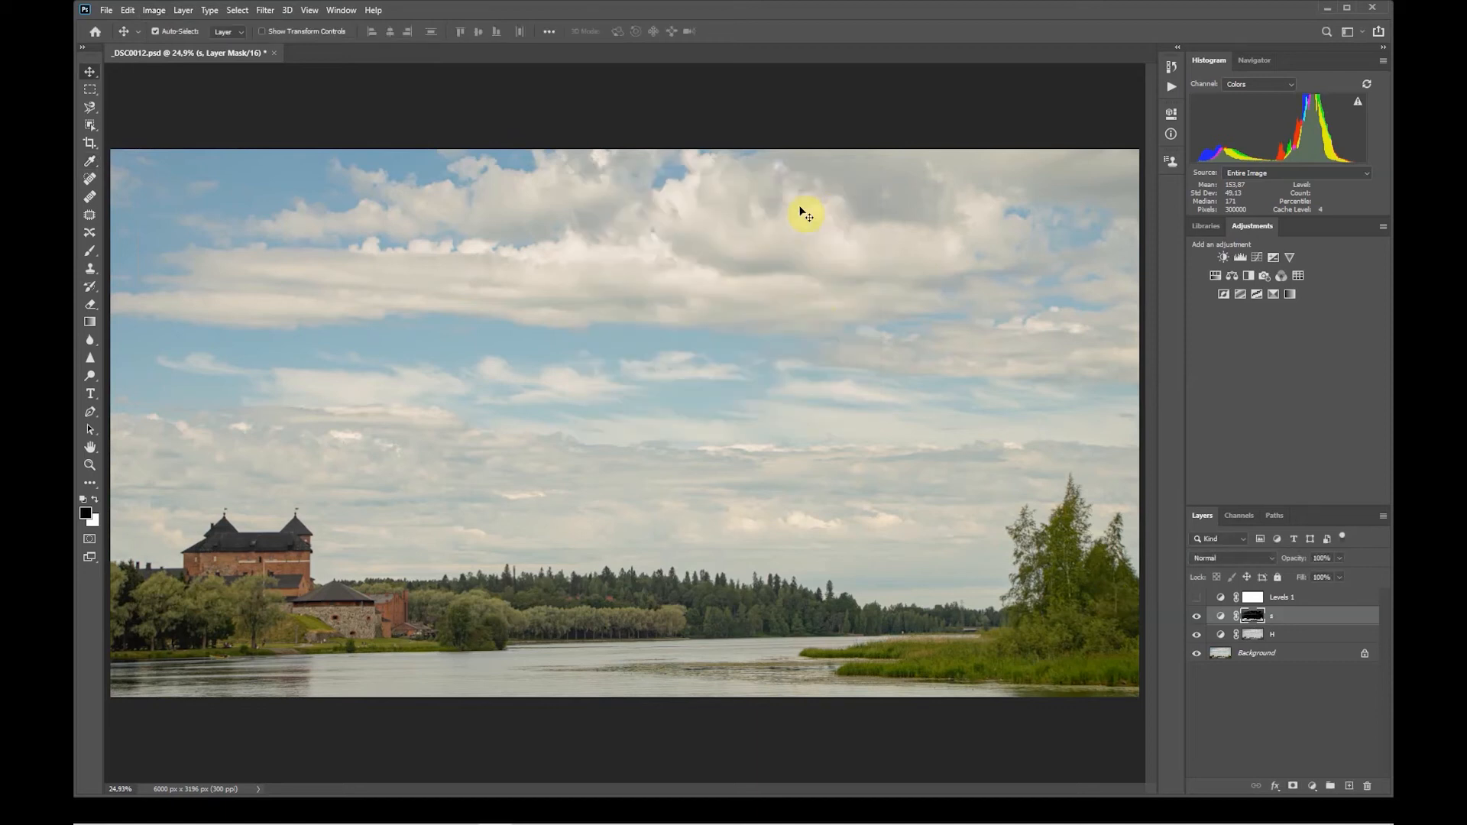
Step: Apply a Levels adjustment to the H layer's mask with the input black point at about 75
click(1250, 636)
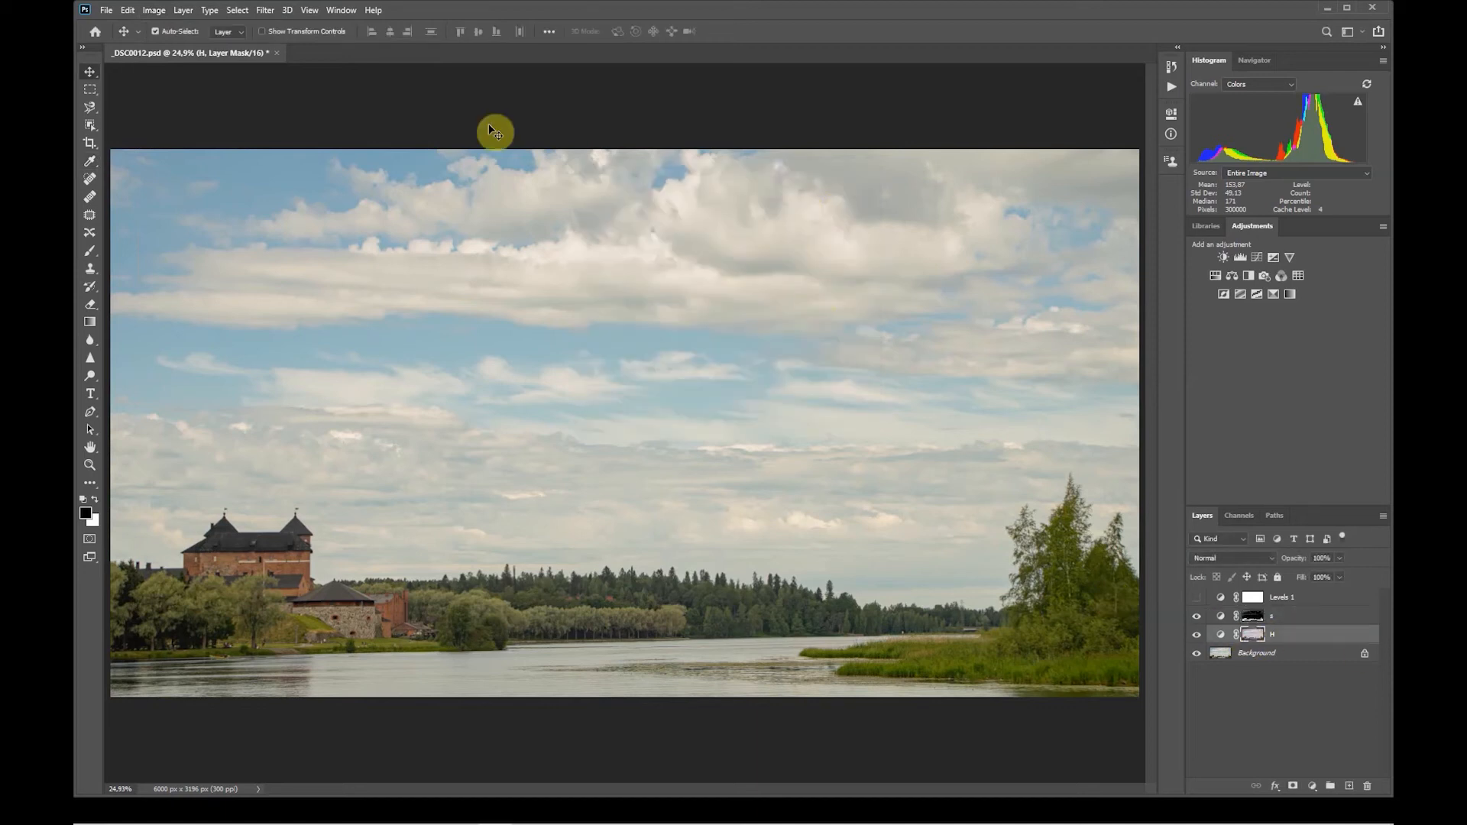
click(153, 11)
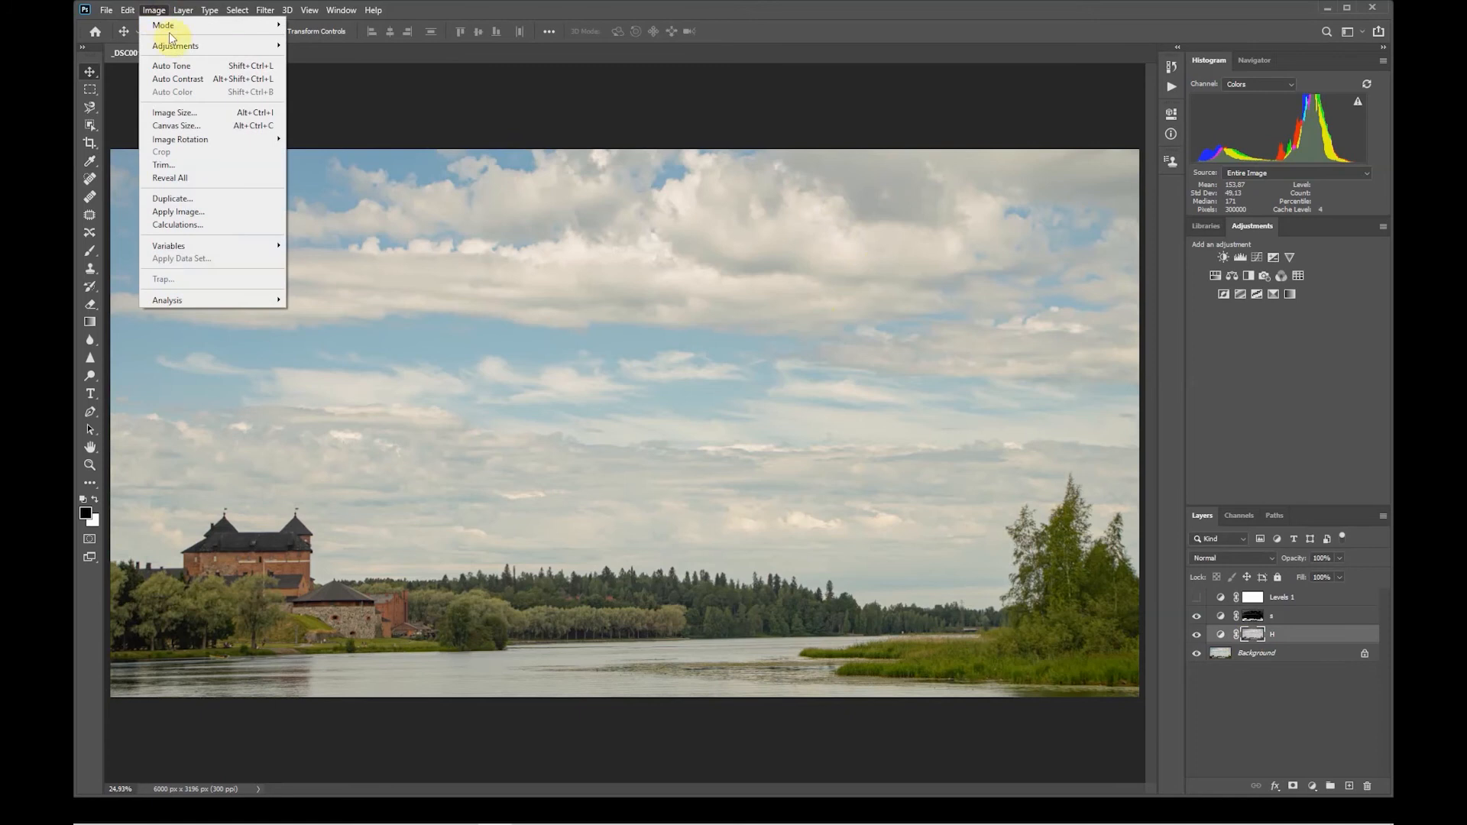
mouse_move(174, 46)
click(313, 58)
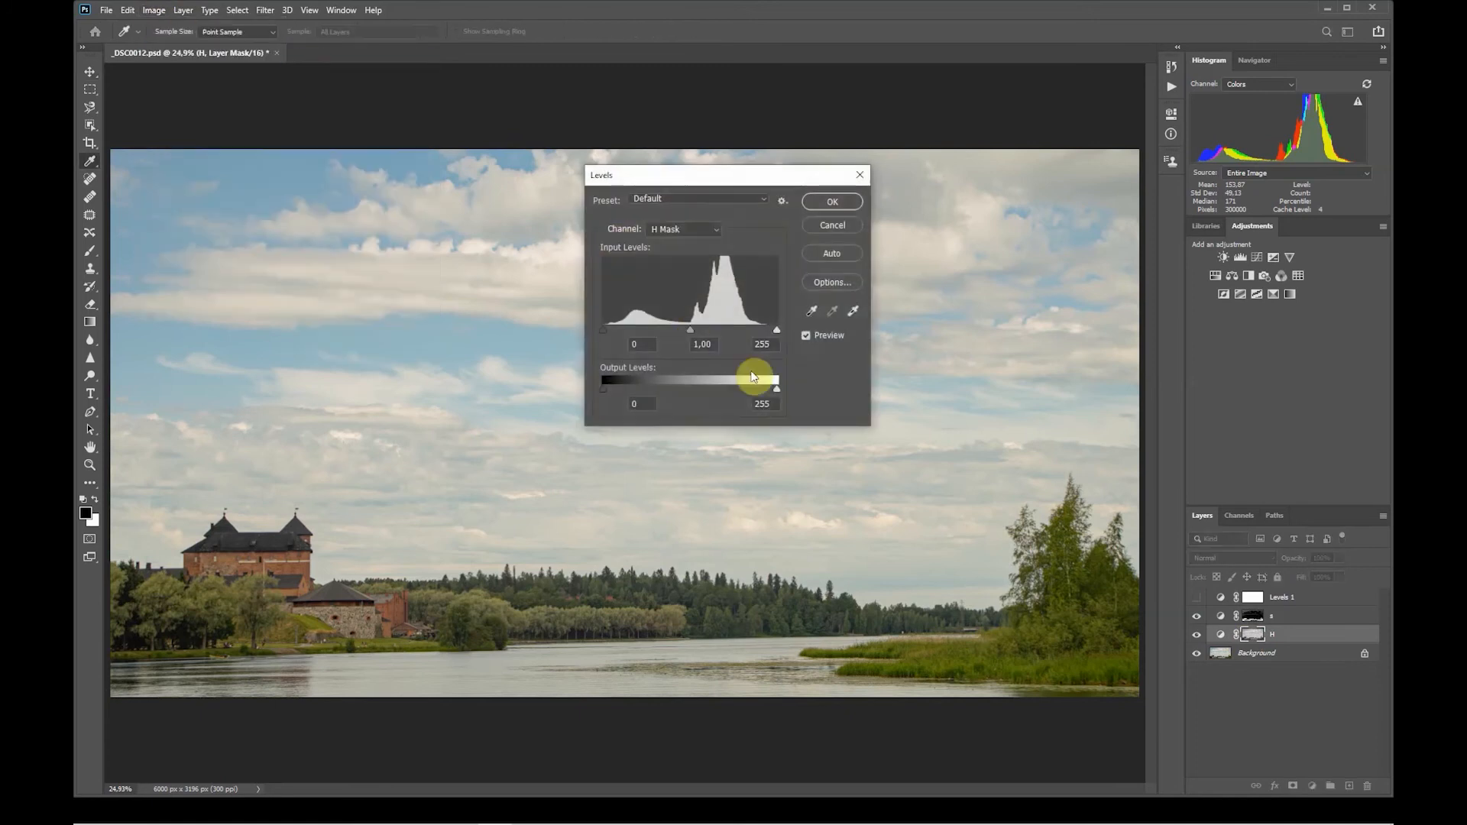
drag(601, 329, 628, 330)
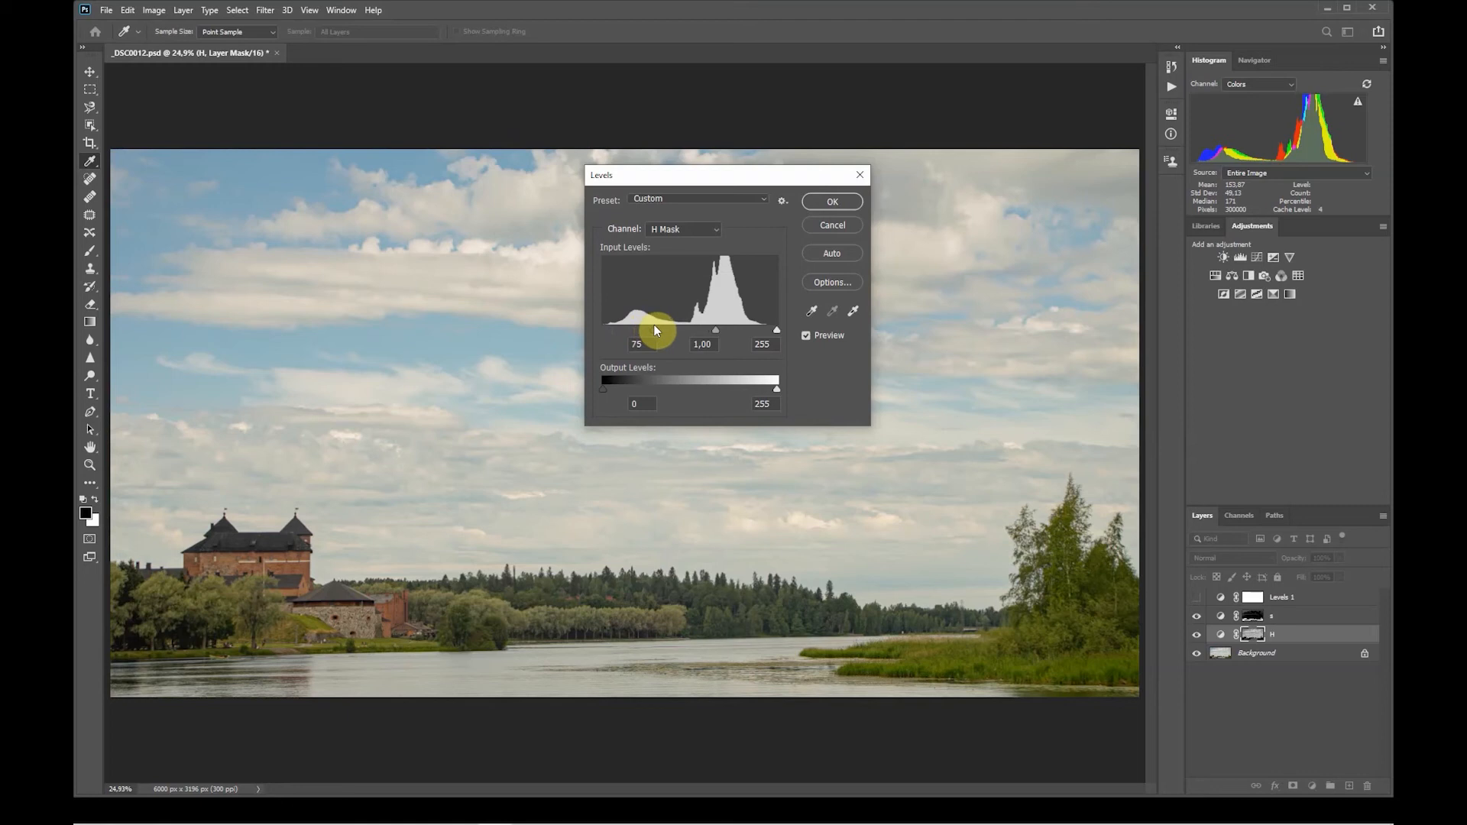
click(828, 202)
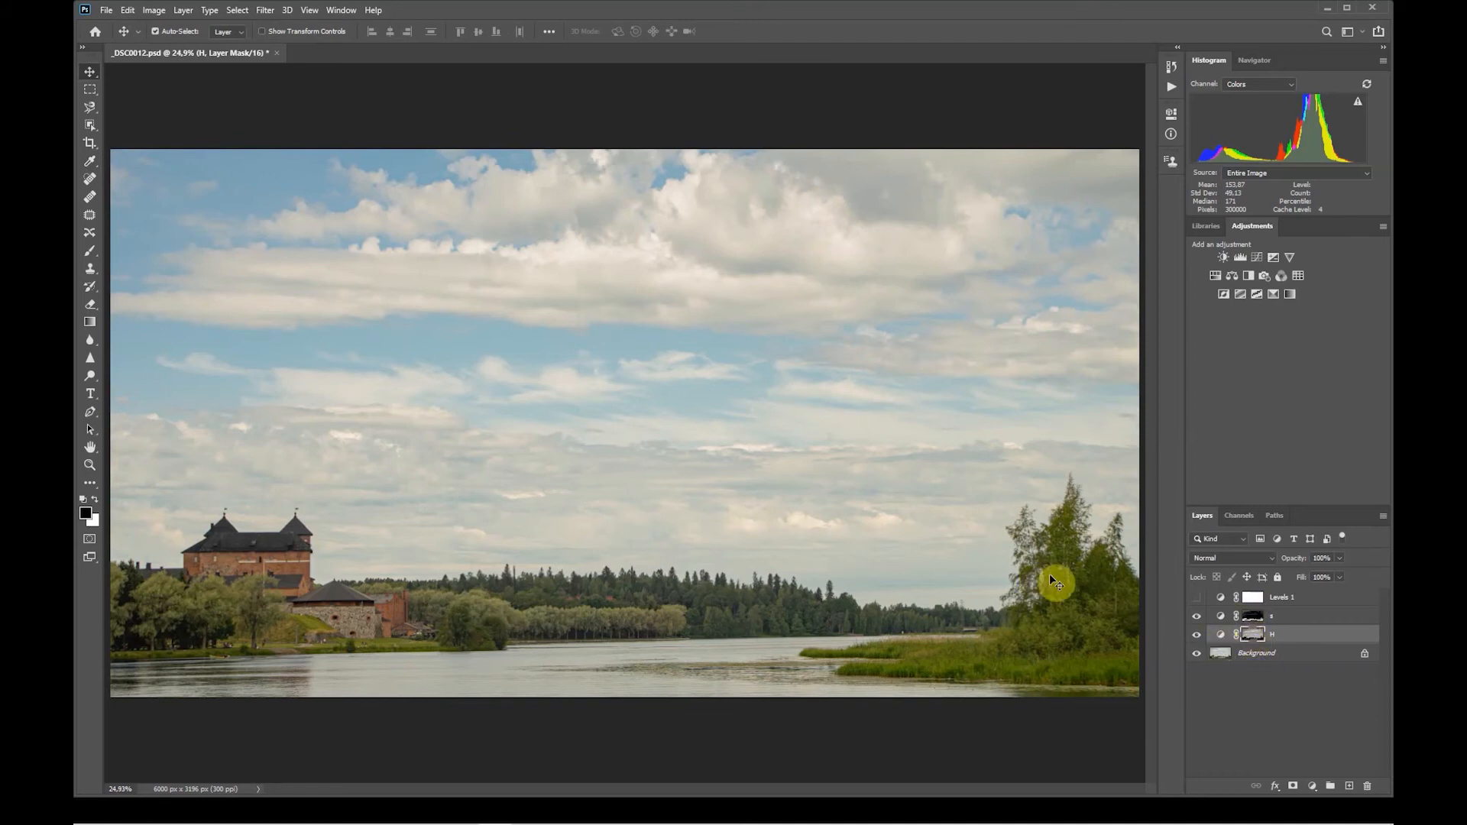
Step: Raise the midpoint of the s layer's curve to output 55, keeping input at 50
click(1253, 620)
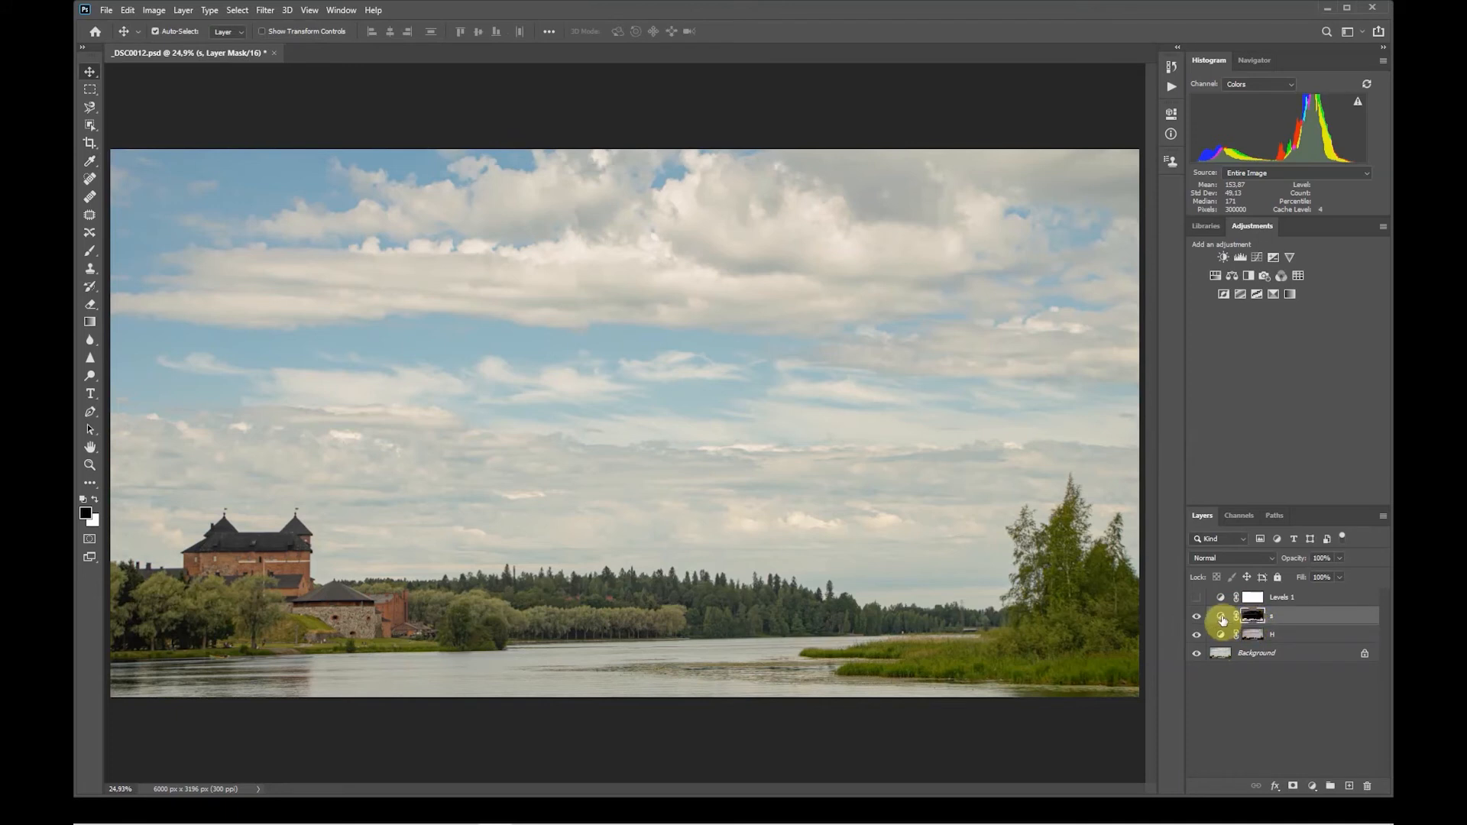
double_click(1221, 619)
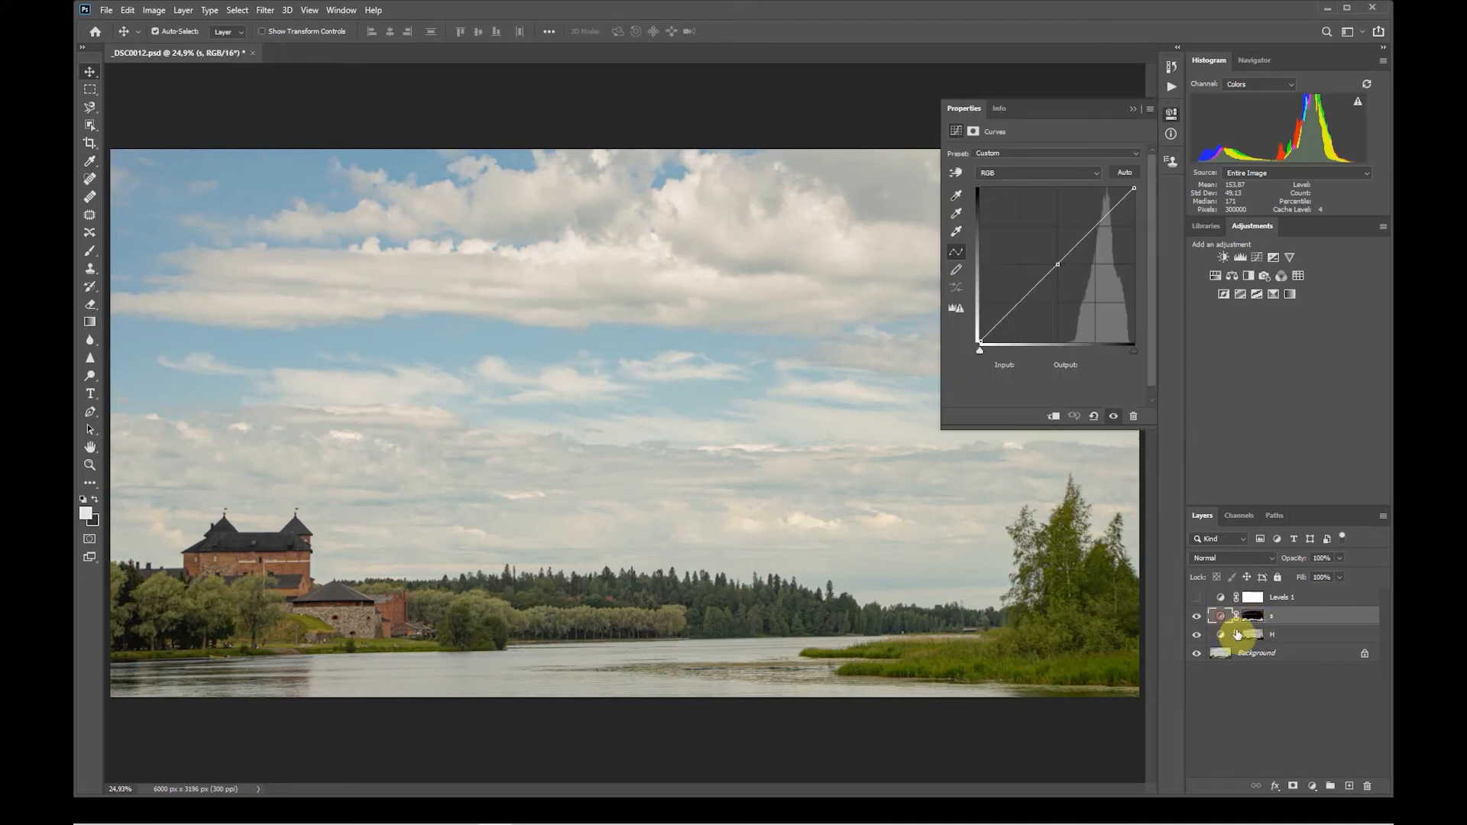
click(1058, 263)
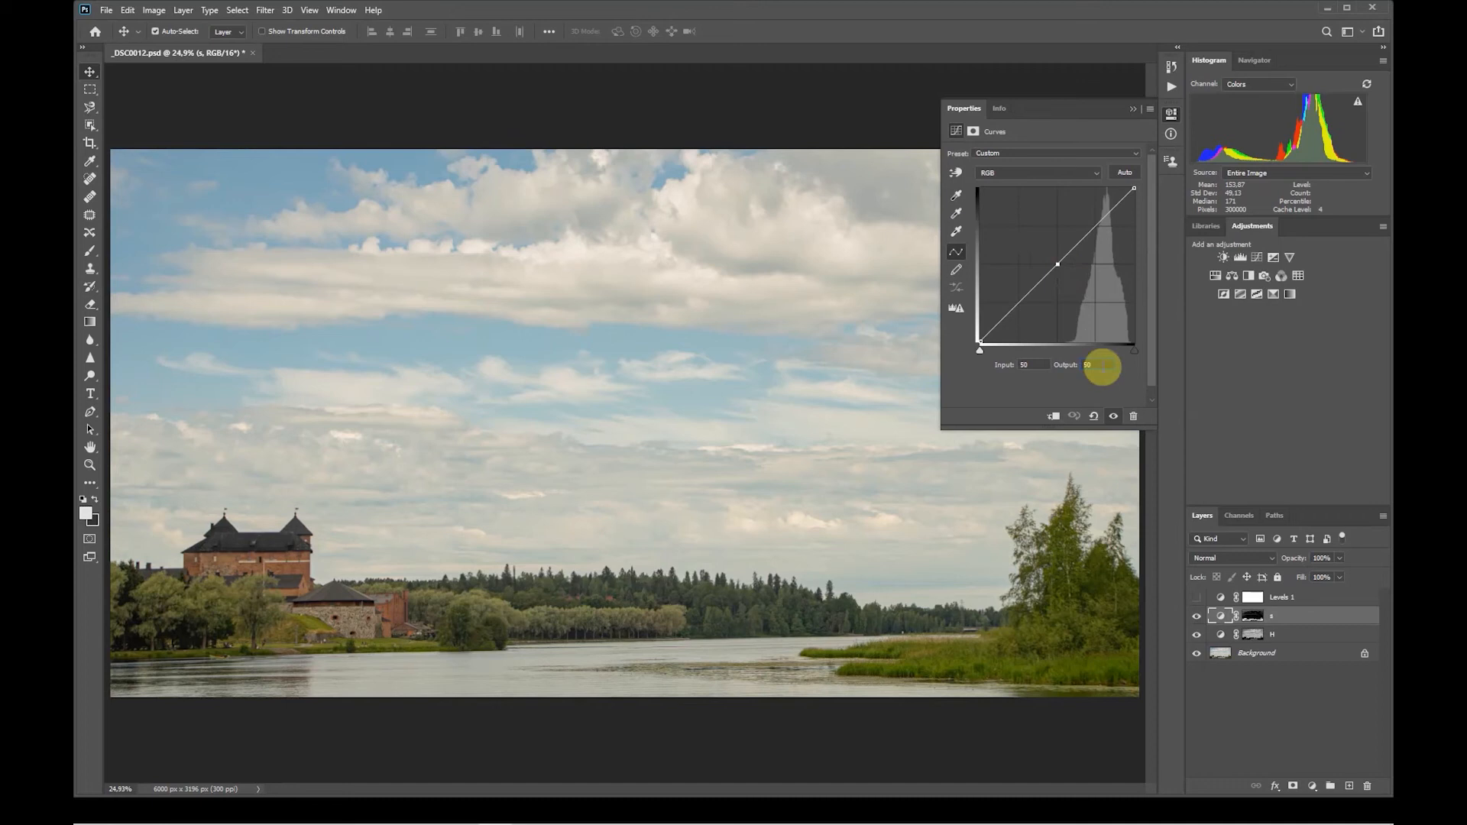
key(Up)
key(Up)
key(Up)
key(Up)
key(Up)
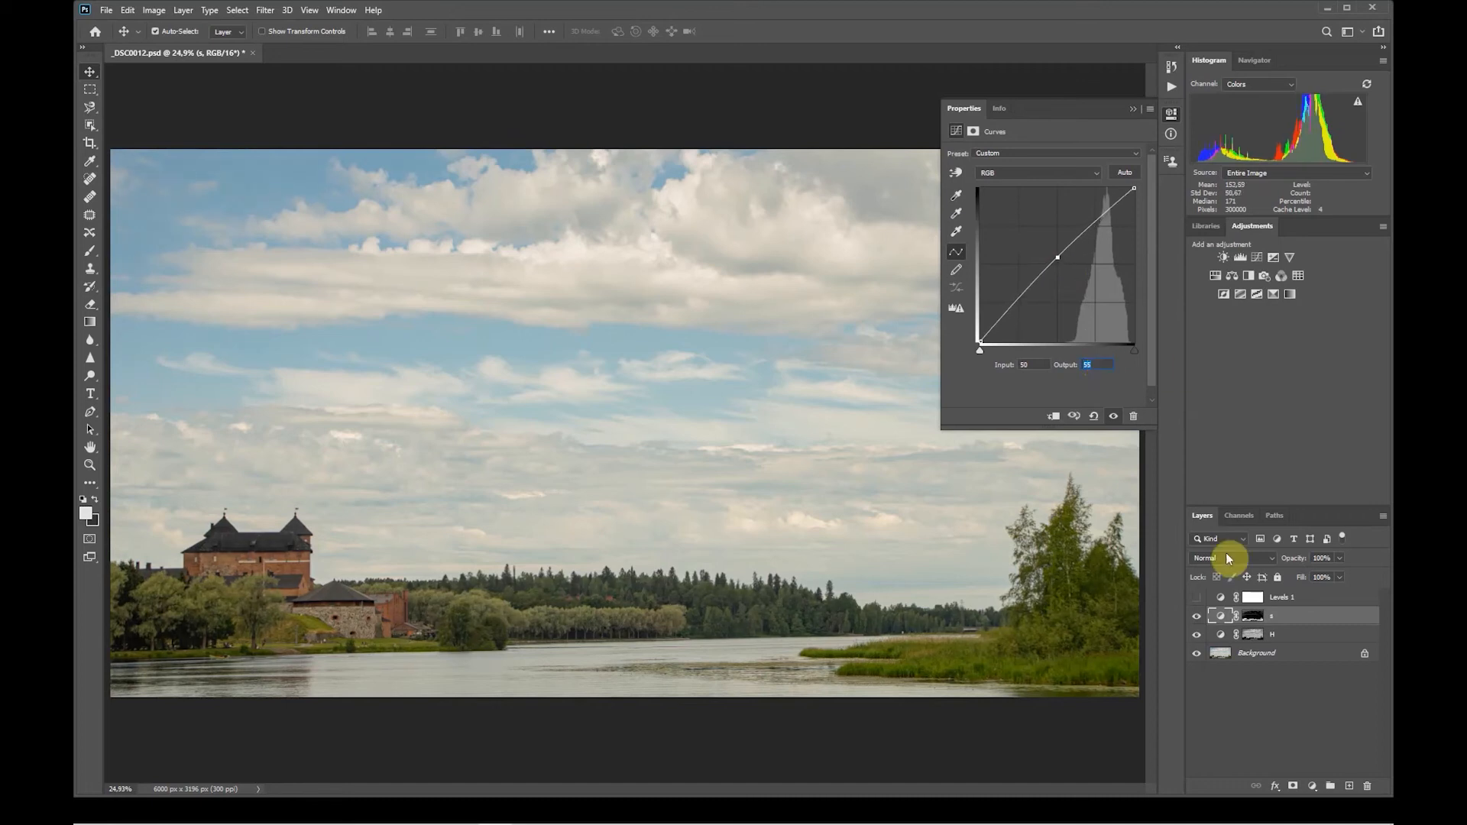
Step: Lower the midpoint of the H layer's curve to output 45, keeping input at 50
click(1253, 637)
click(1220, 635)
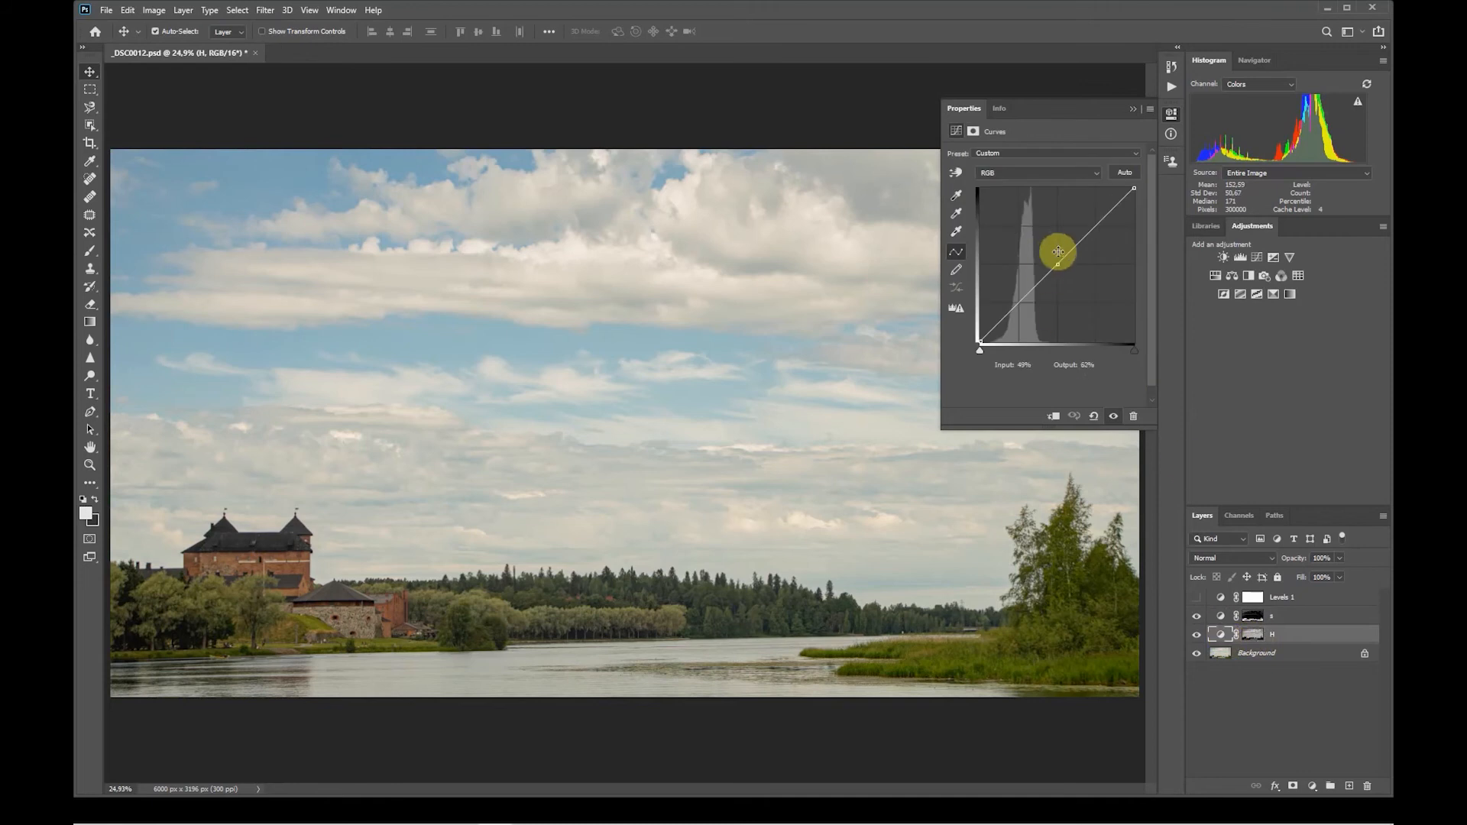
click(1057, 264)
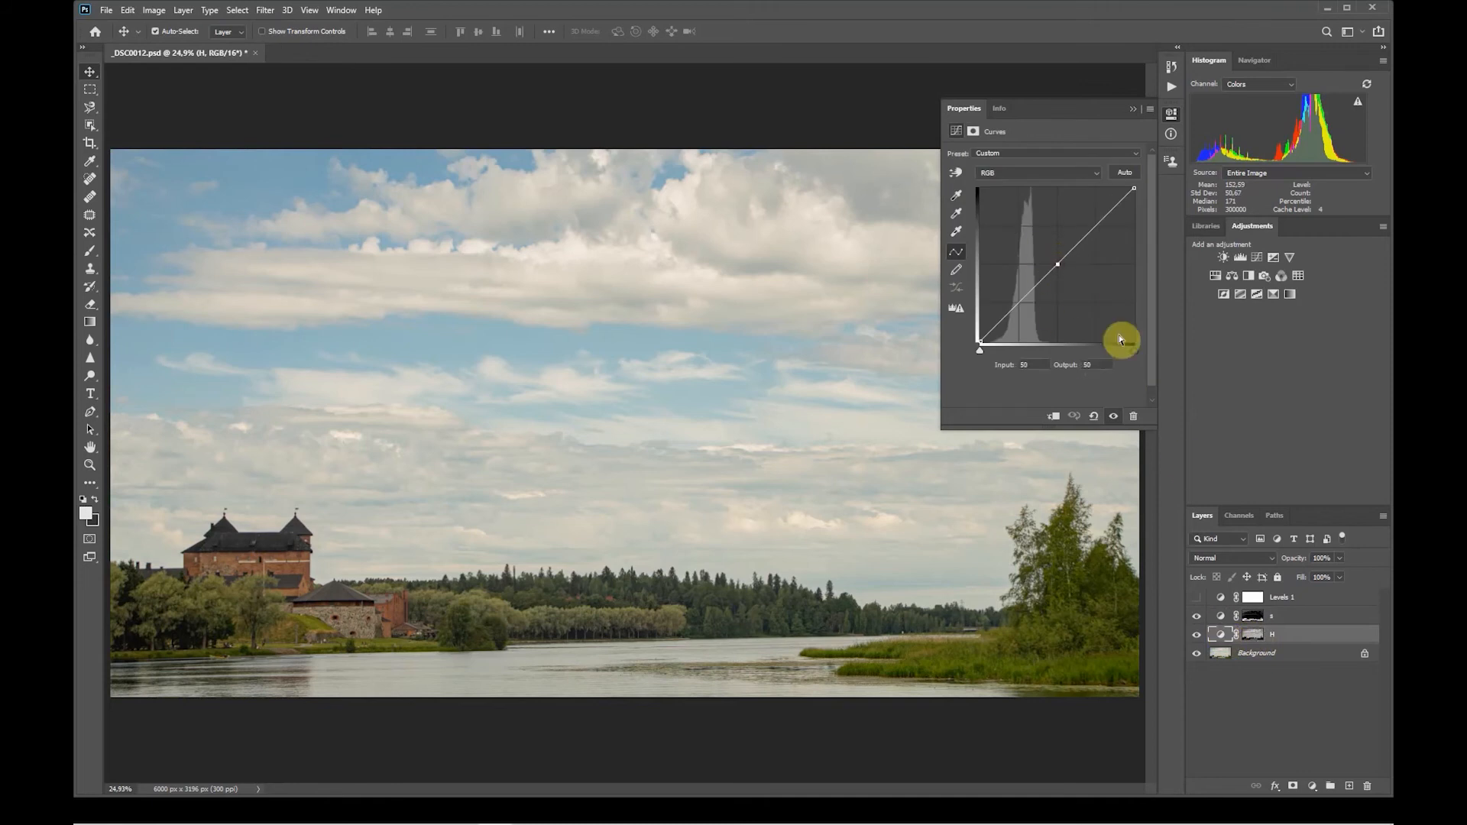
key(Down)
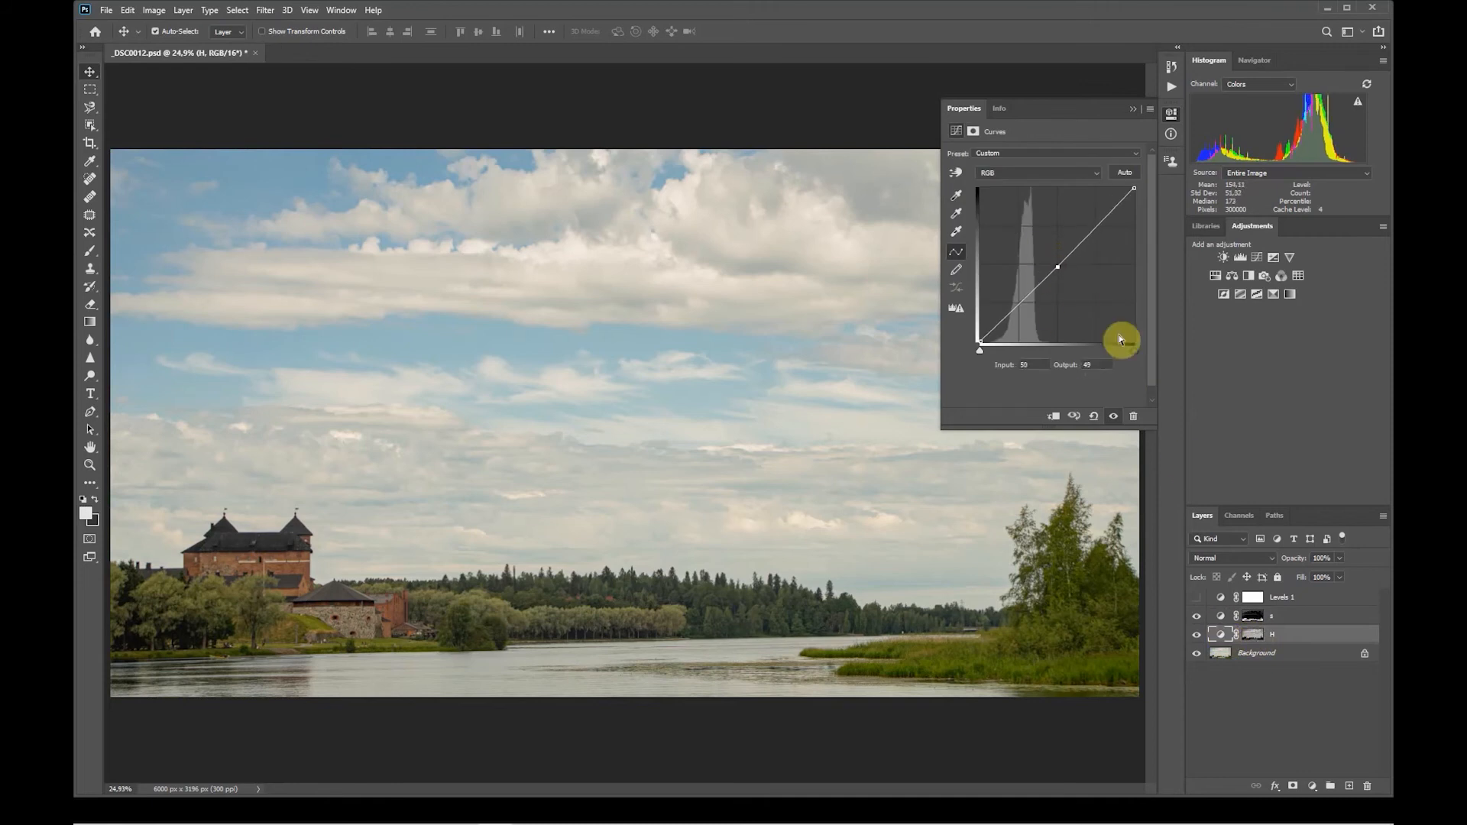
key(Down)
key(Down)
key(Down)
key(Down)
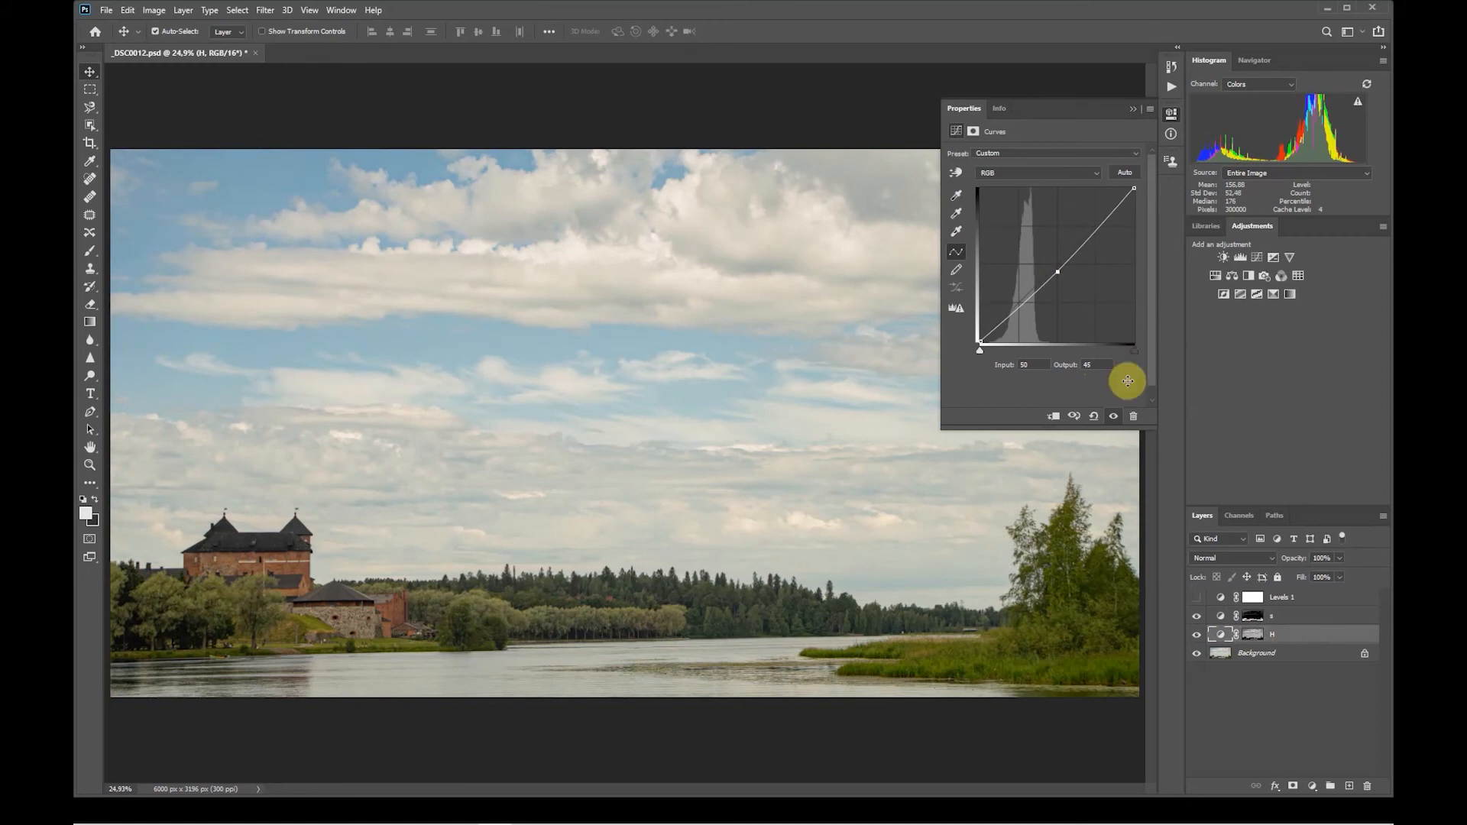
Step: Compare the image with the H layer hidden and shown, and make the Levels 1 layer visible
click(1196, 635)
click(1196, 636)
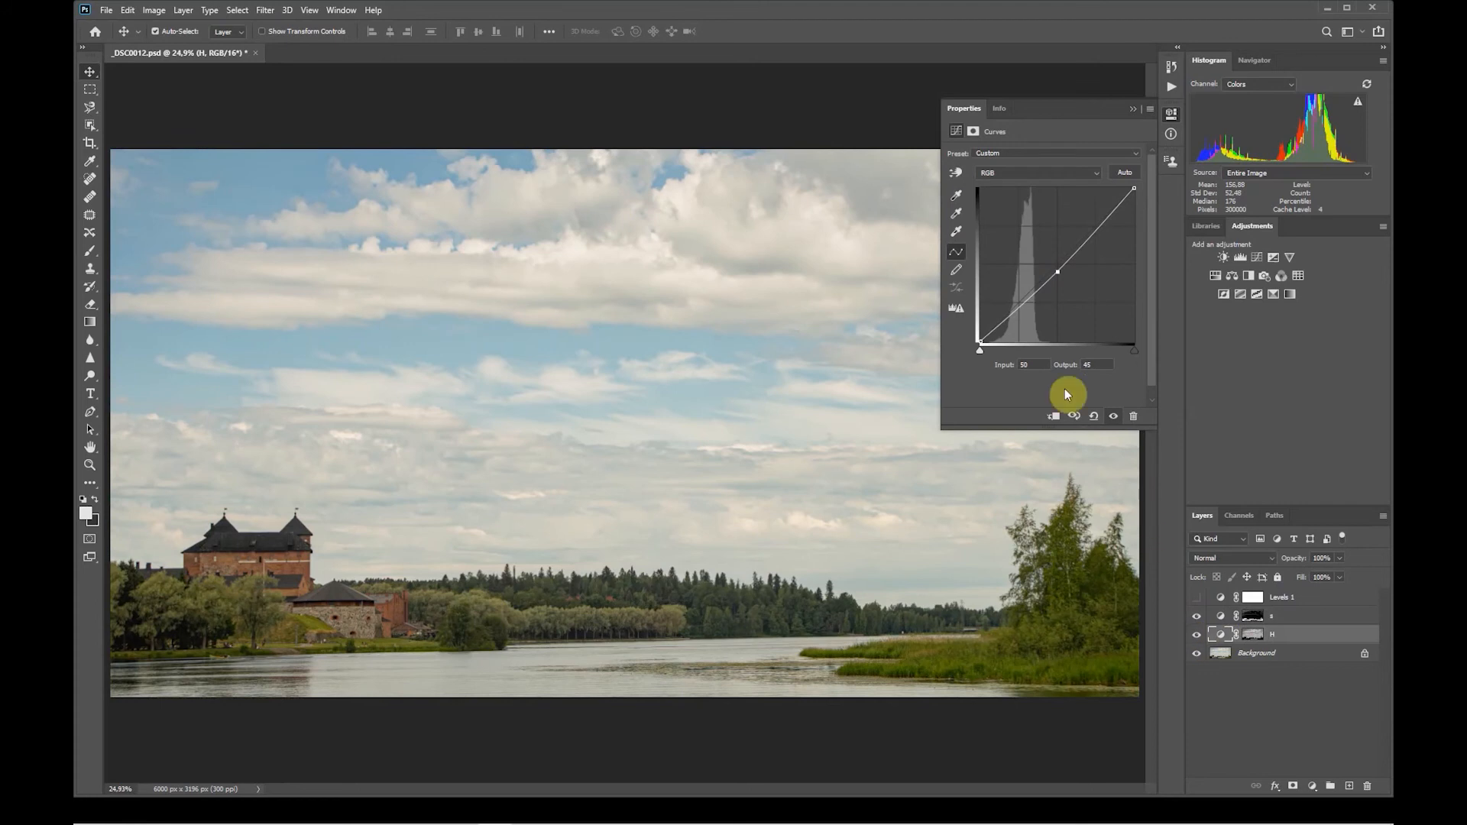
click(1197, 598)
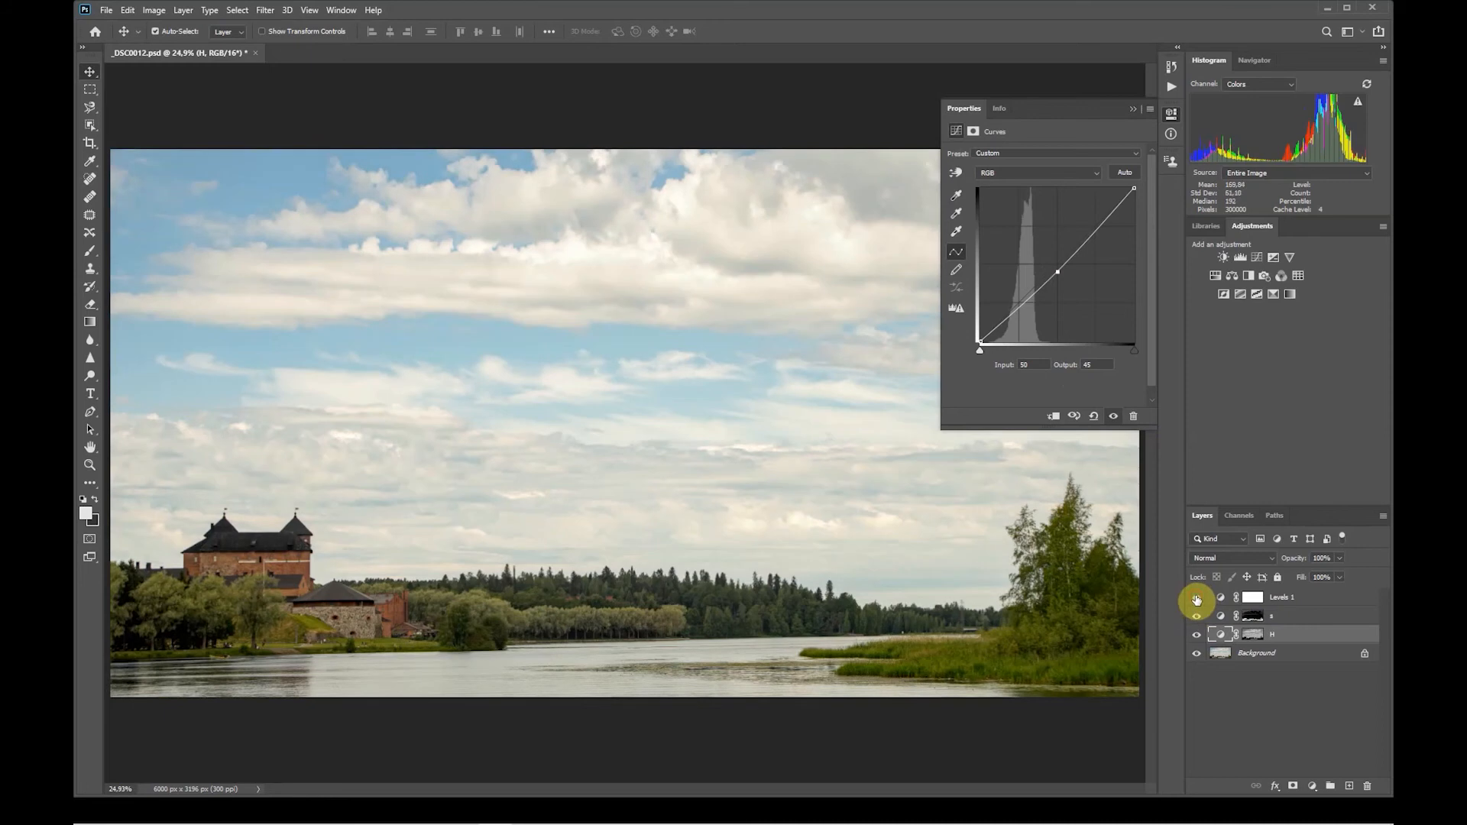
click(1130, 110)
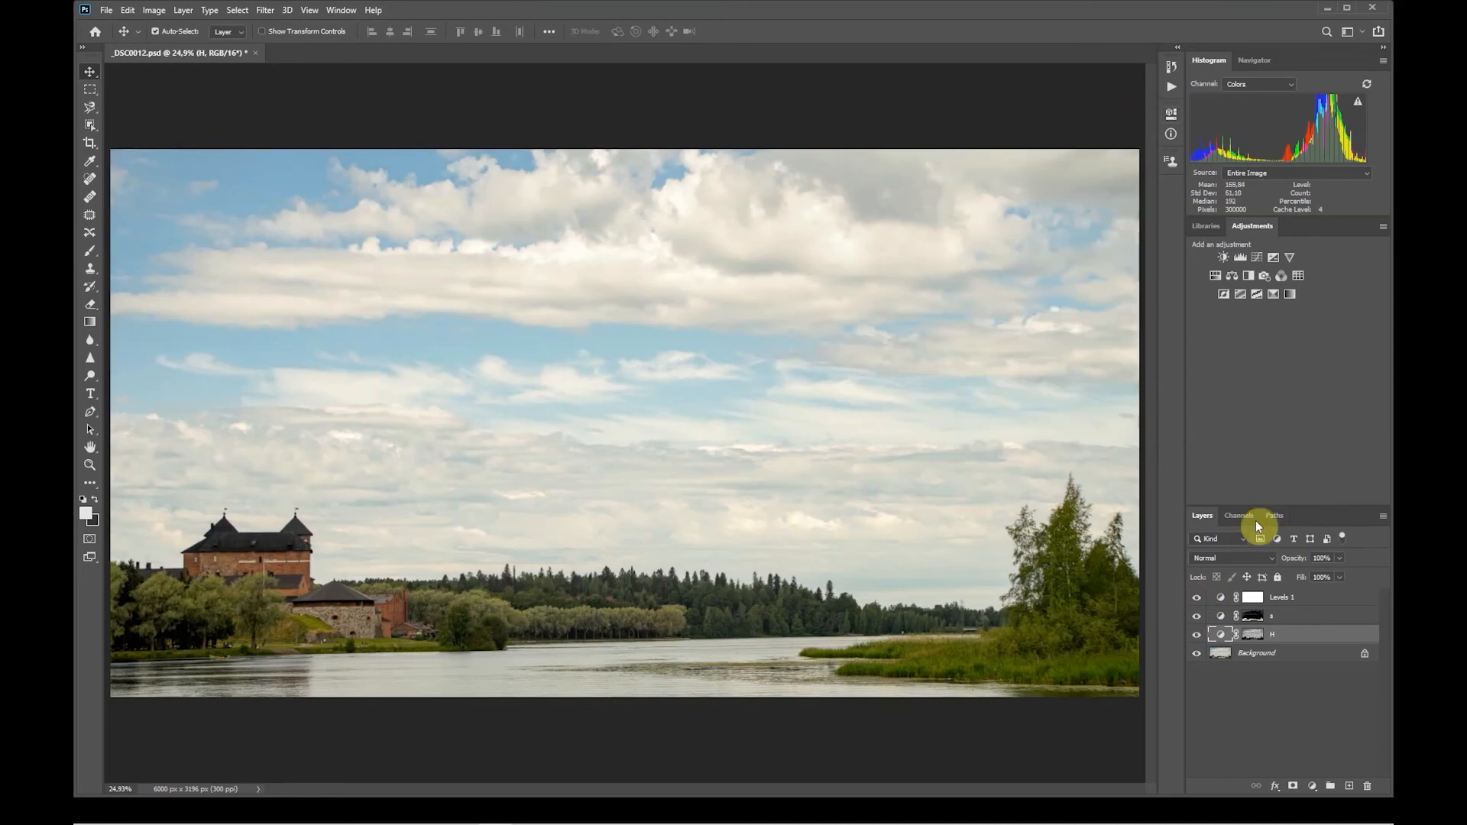
Step: Group the Levels 1, s and H adjustment layers and name the group Contrast
click(1279, 596)
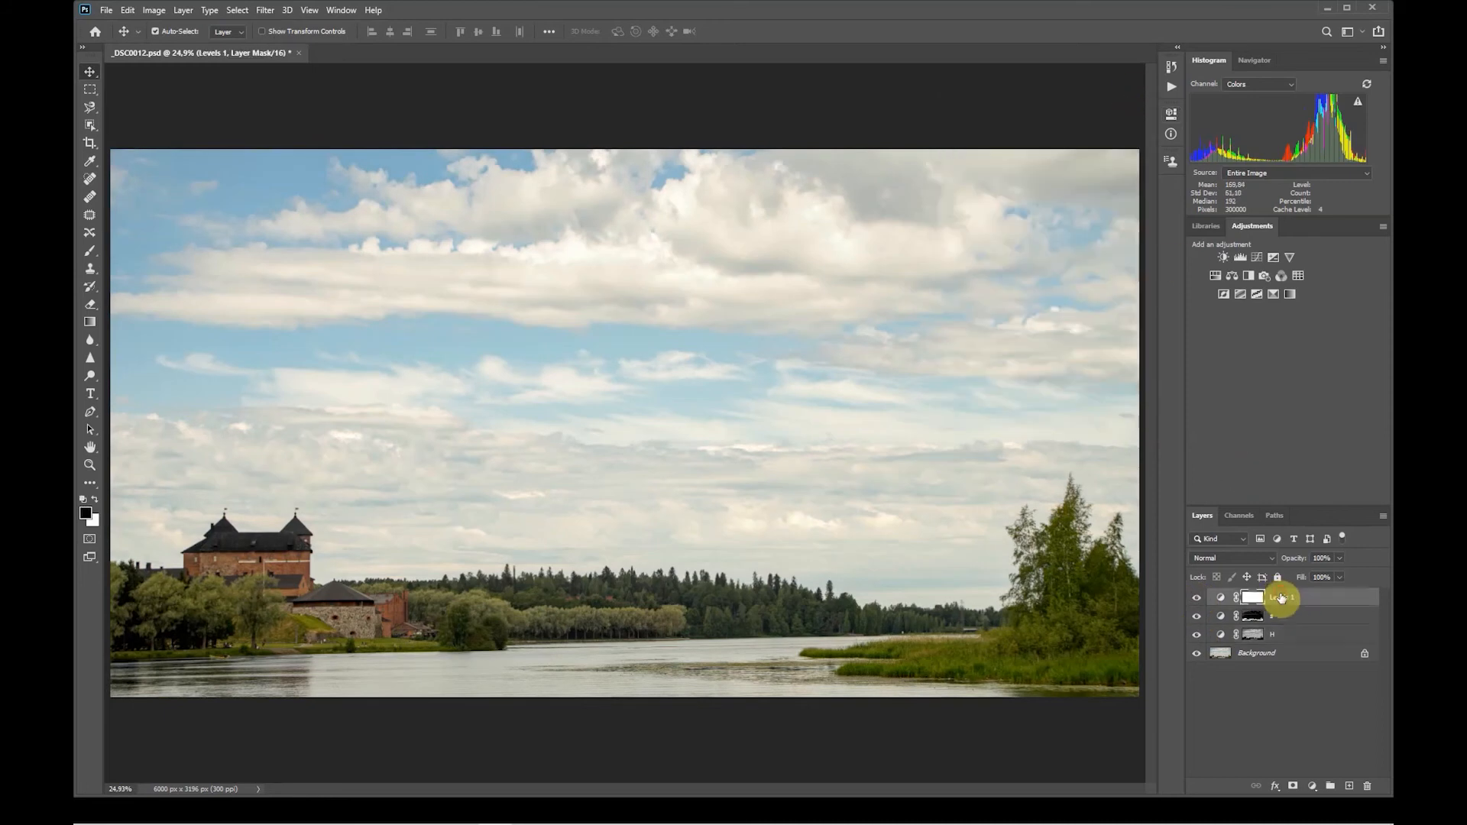
shift+click(1286, 635)
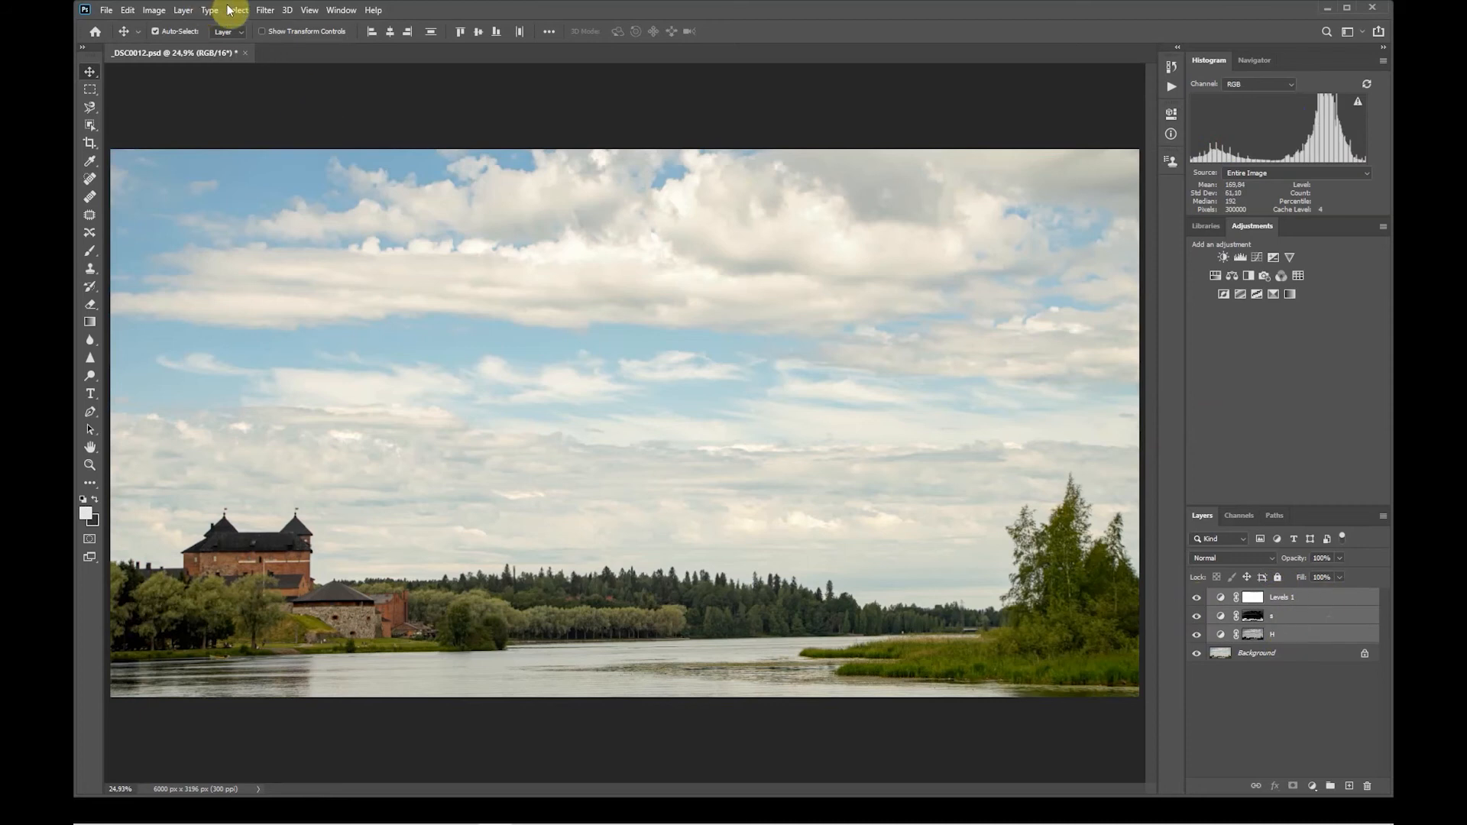
click(183, 10)
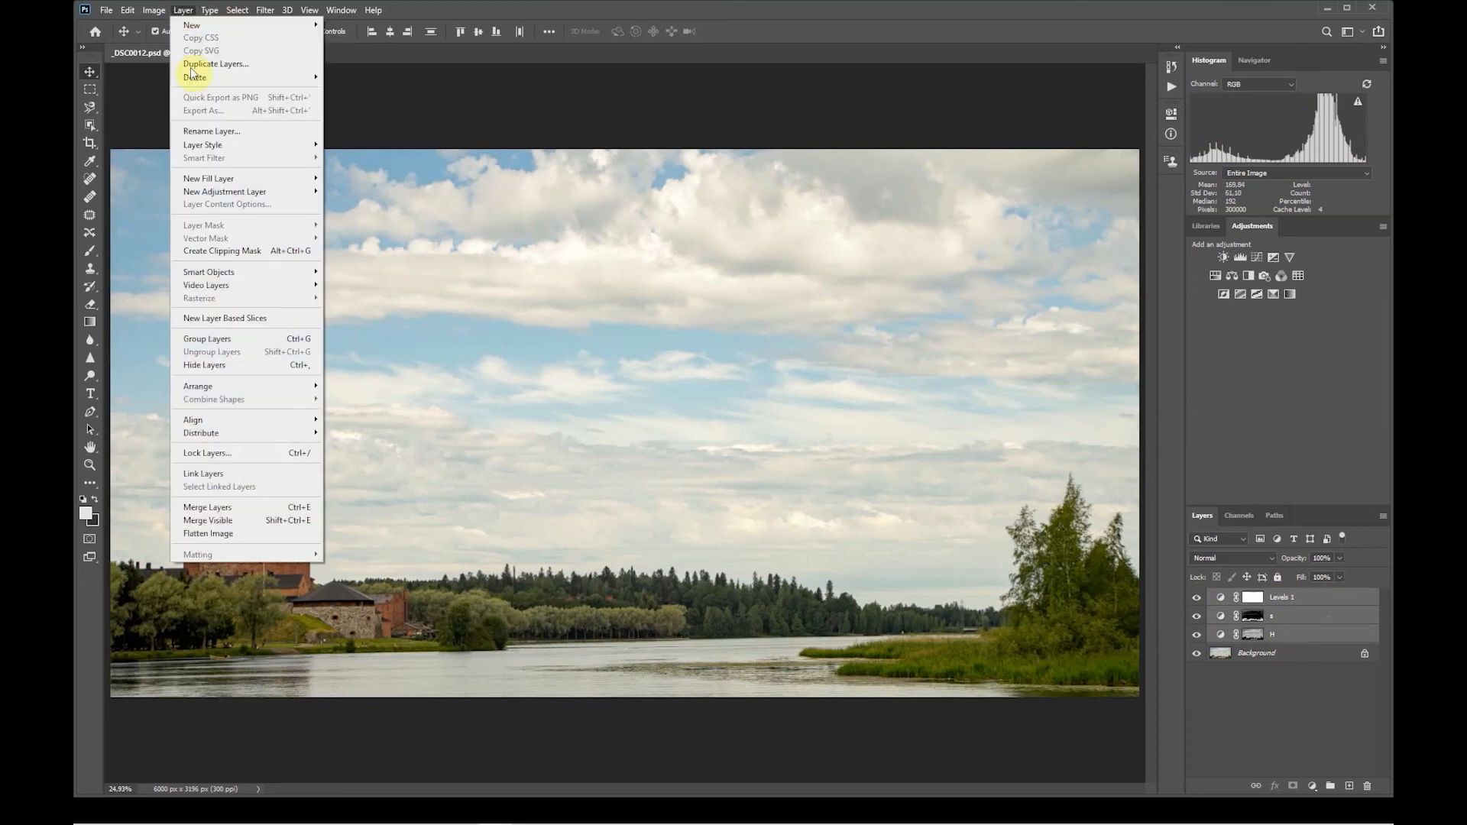
click(241, 340)
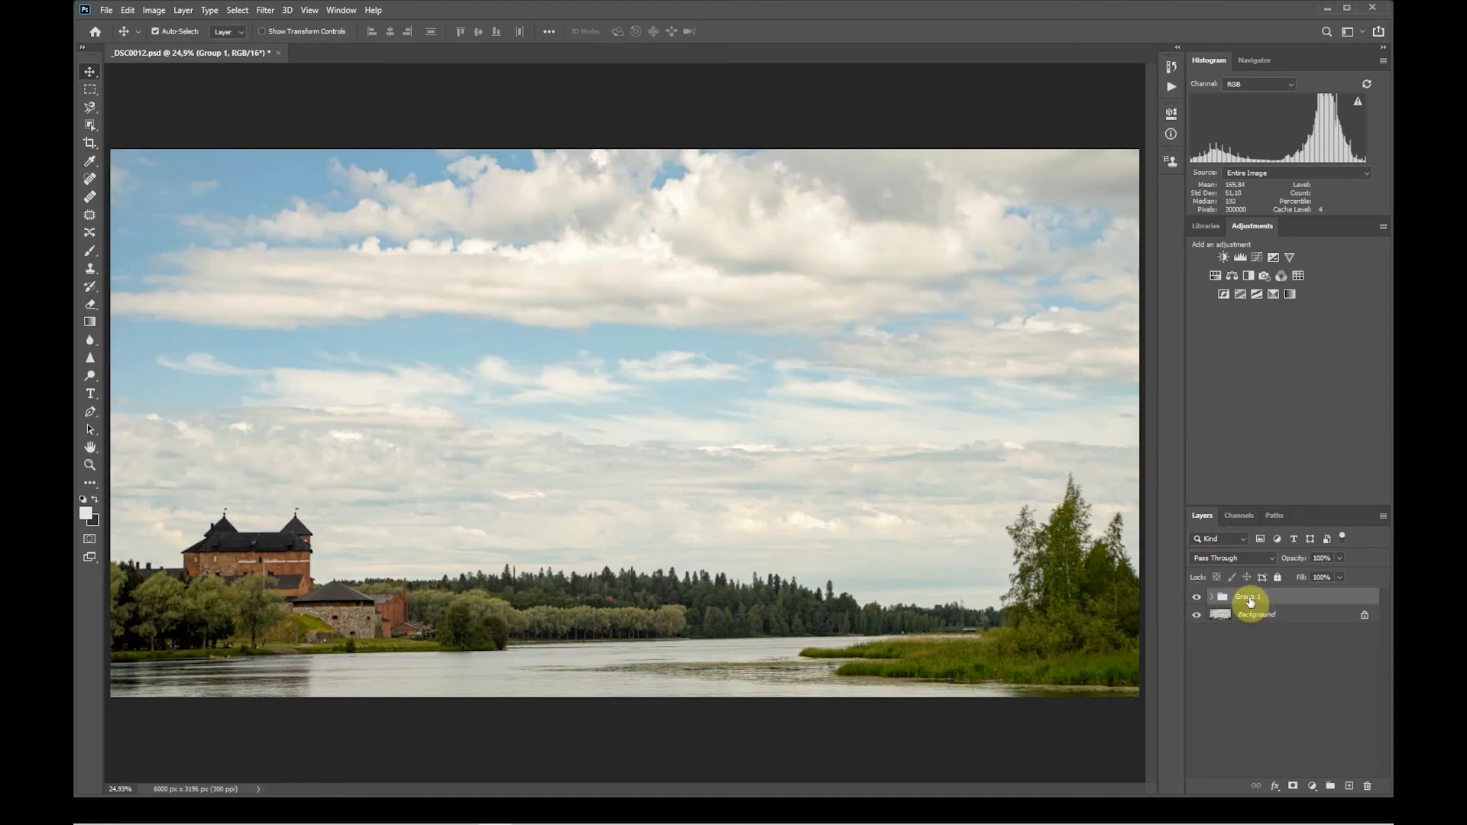
double_click(1249, 597)
text(Contrast)
key(Return)
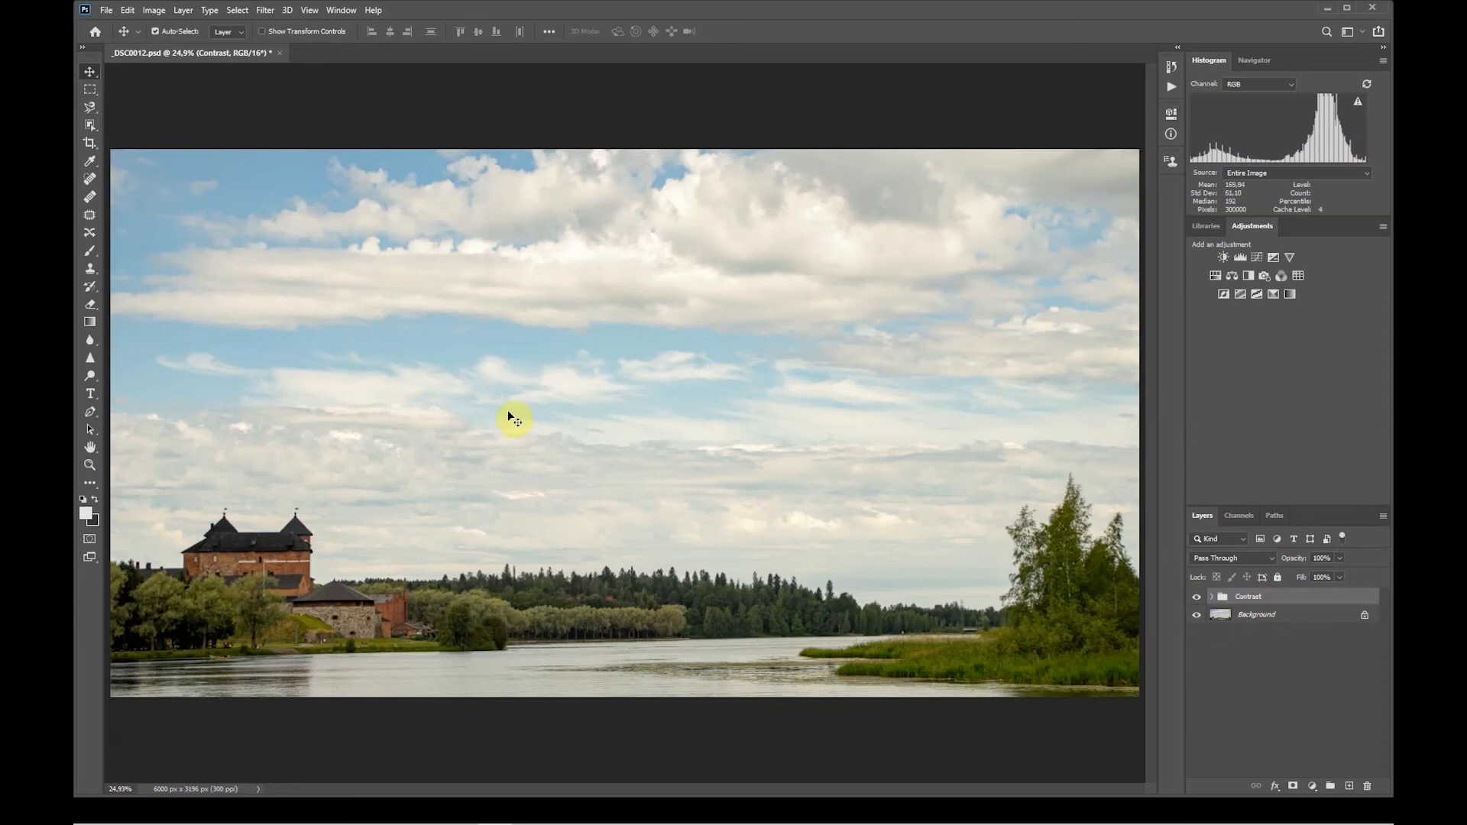
Step: Stop recording the Contrast action
click(1172, 89)
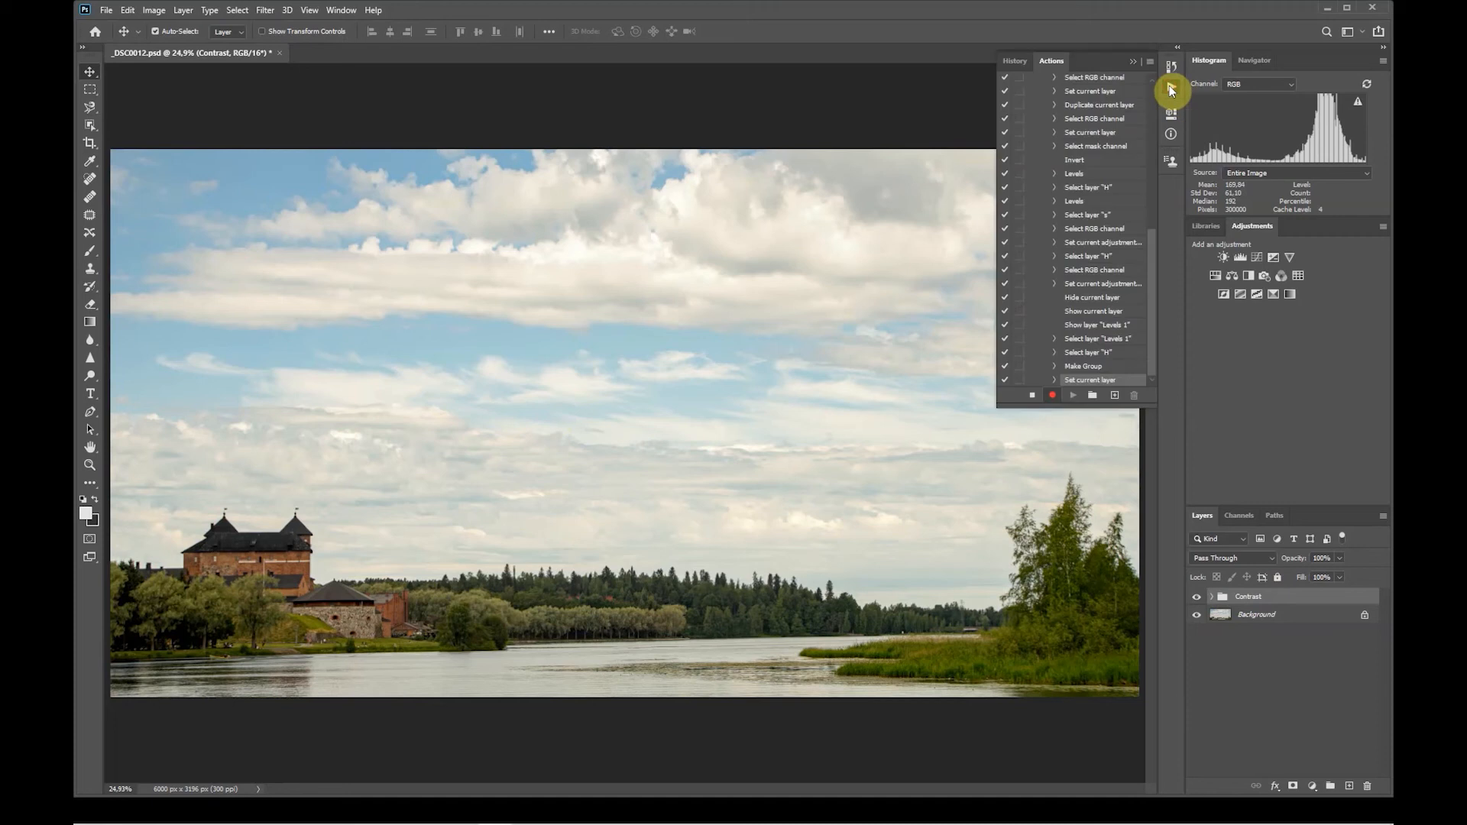
click(1032, 396)
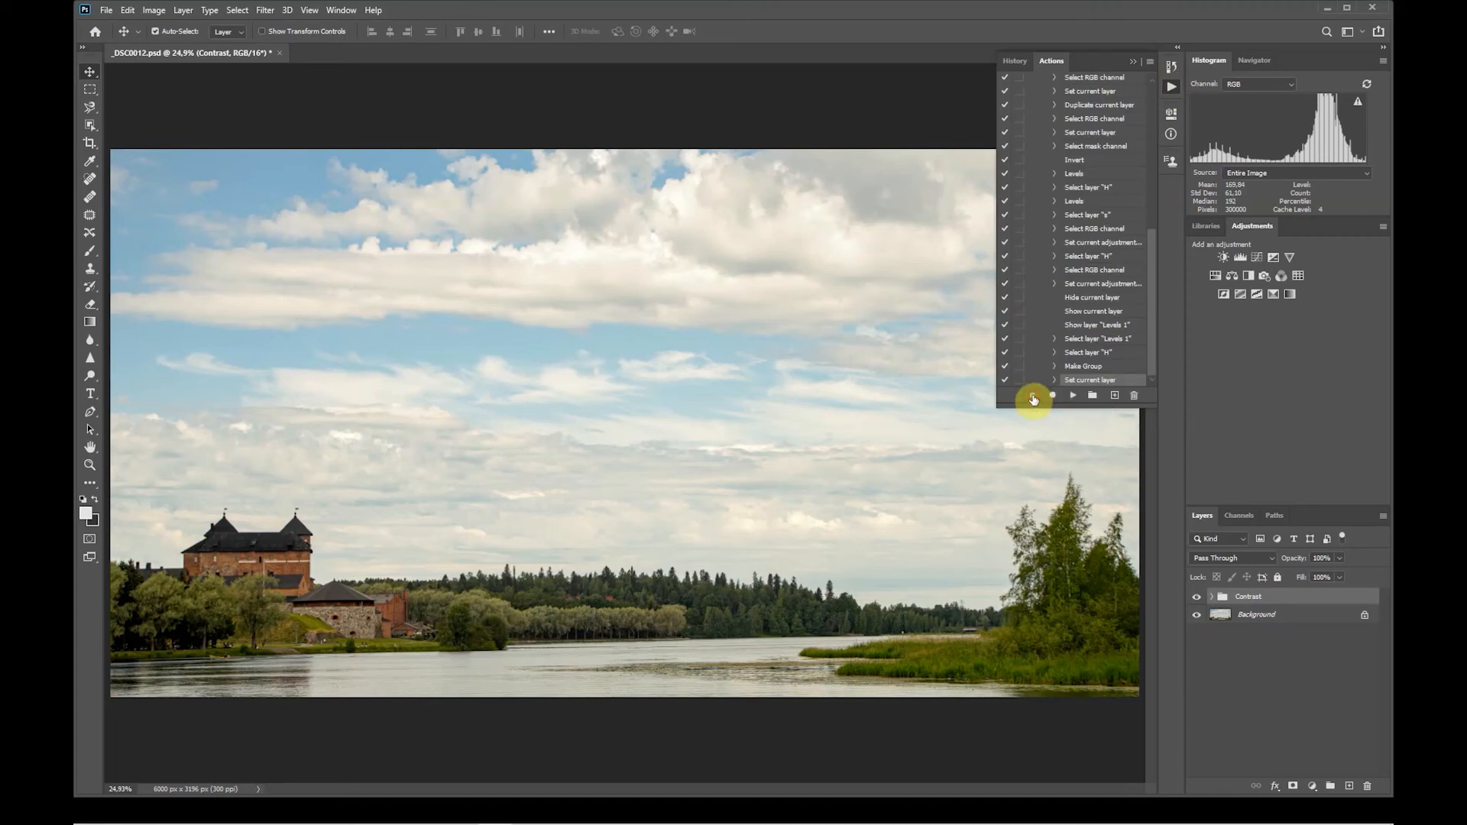
click(1134, 63)
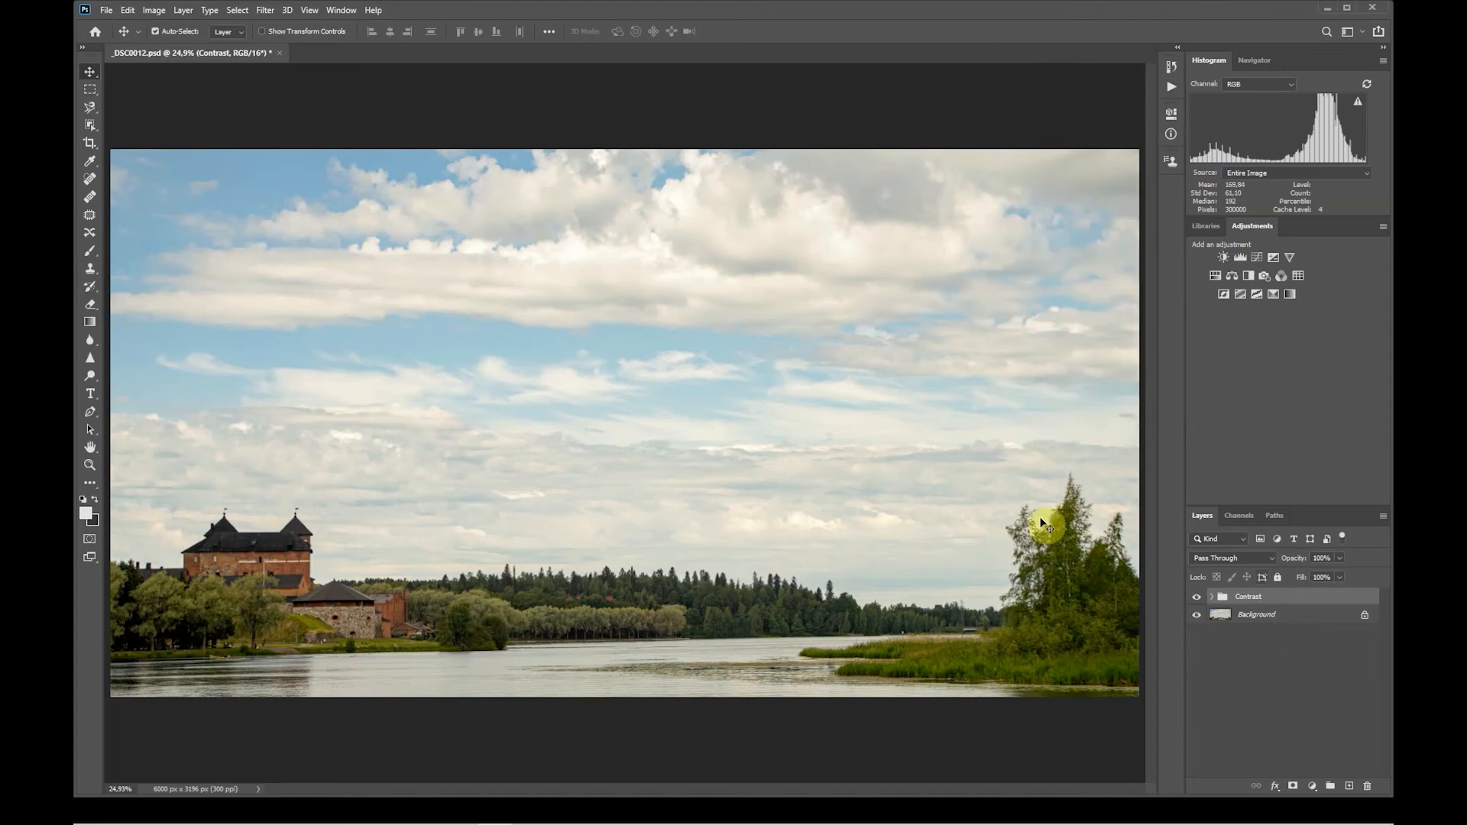
Step: Switch the list of actions to Button Mode
click(1172, 86)
click(1151, 62)
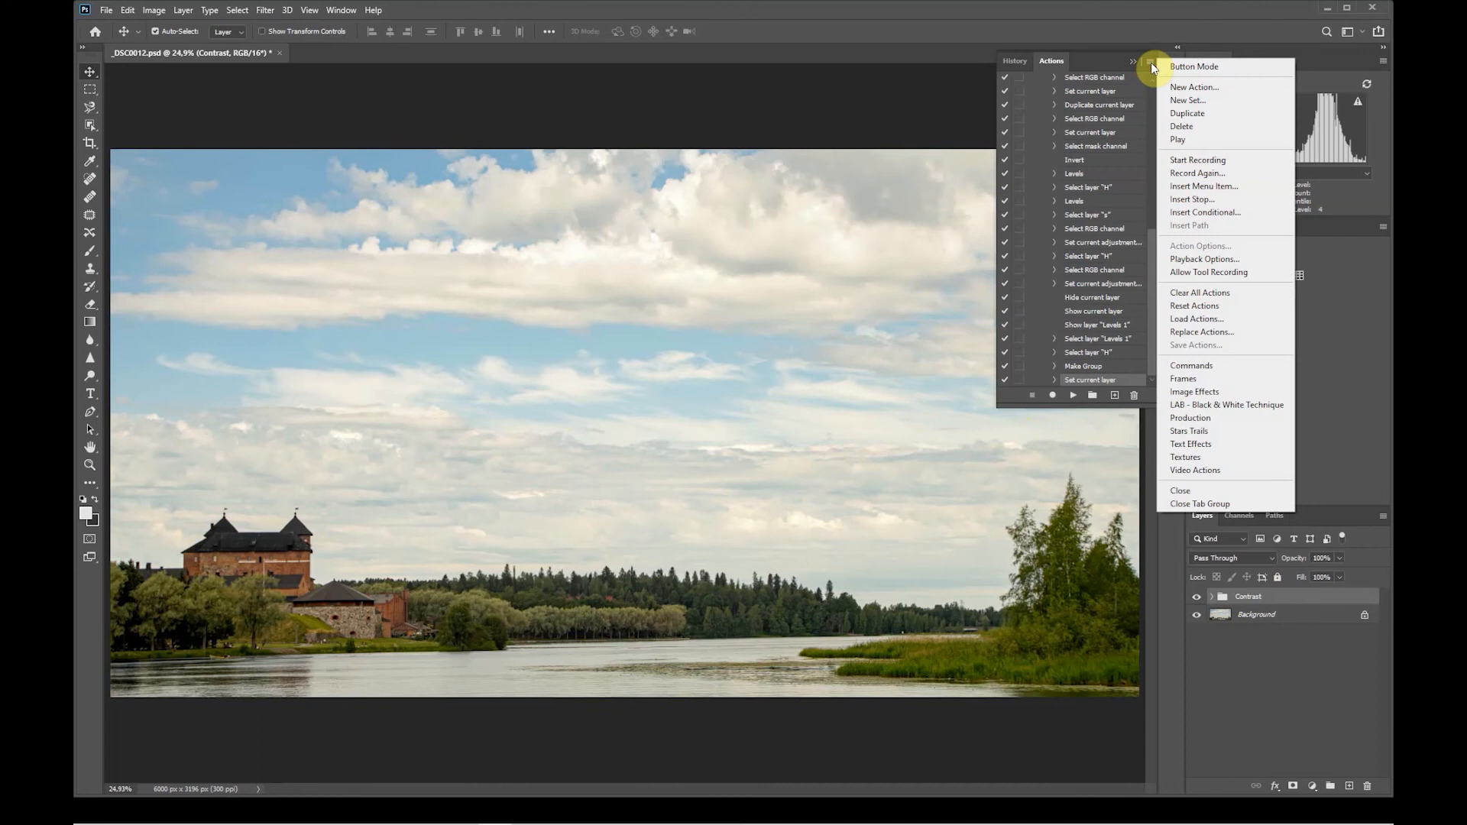
click(1208, 66)
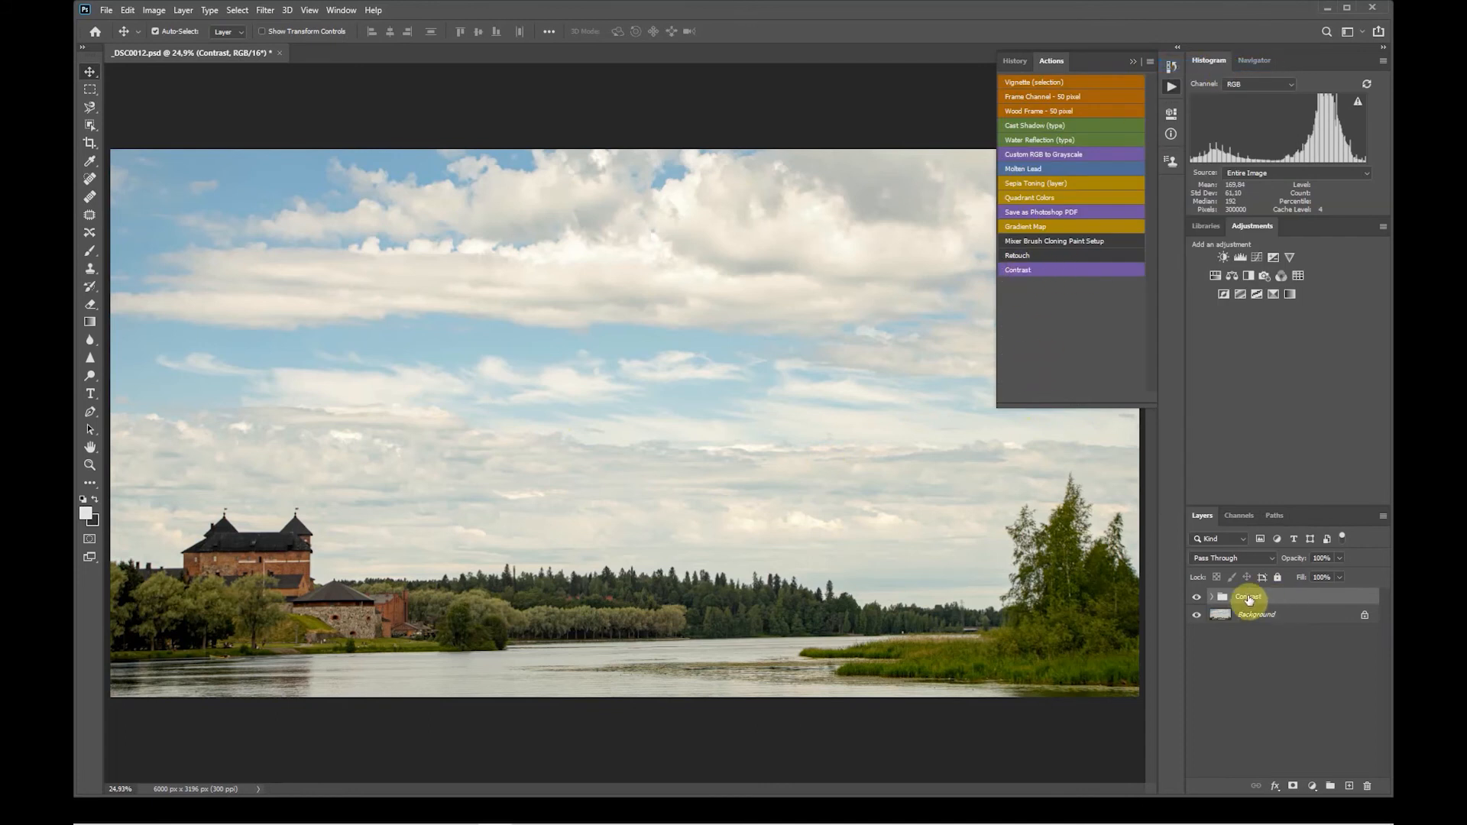
Step: Delete the Contrast layer group and run the recorded Contrast action on the Background photo
drag(1254, 598, 1367, 785)
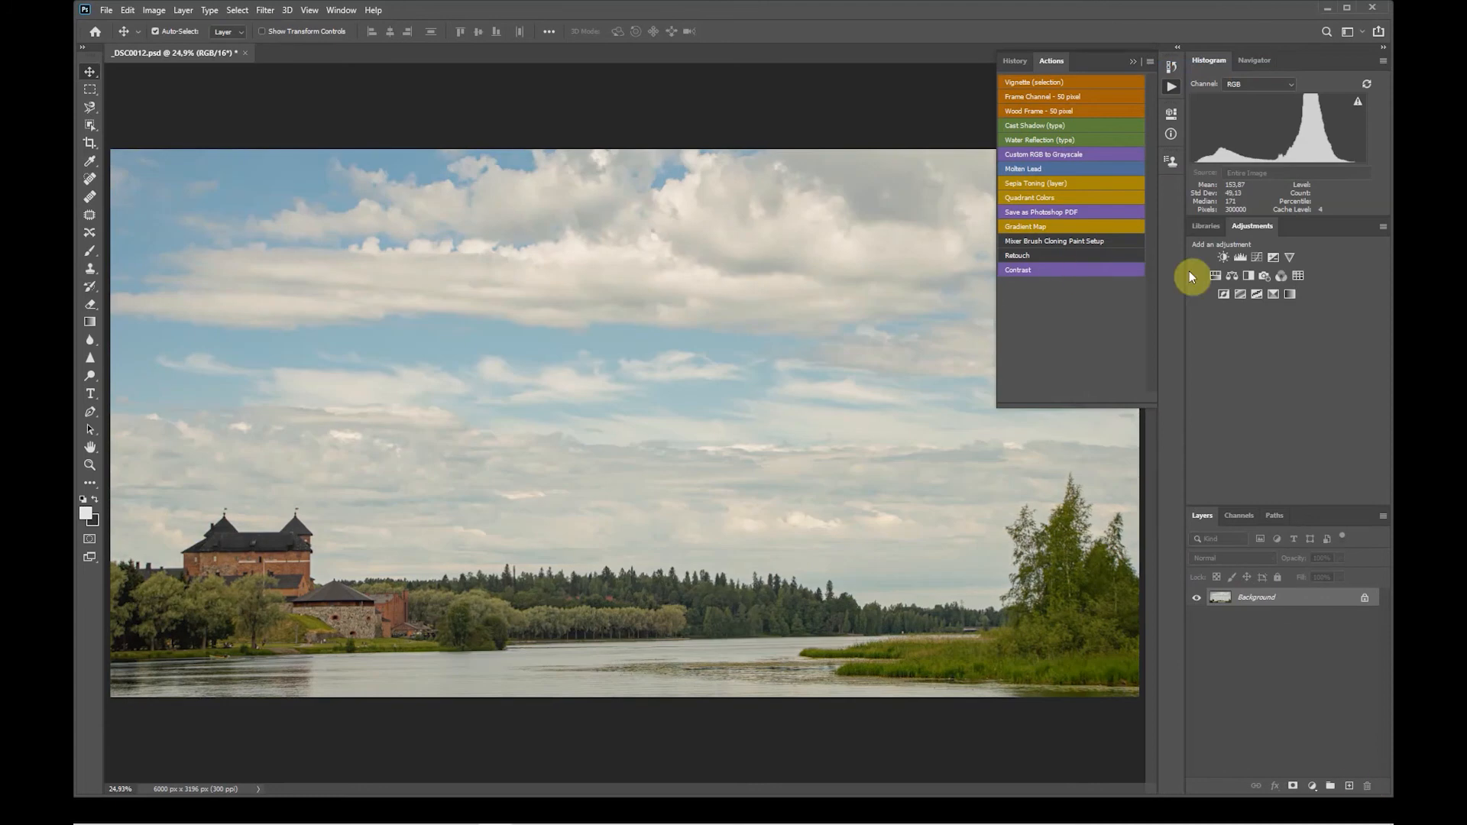
click(1030, 272)
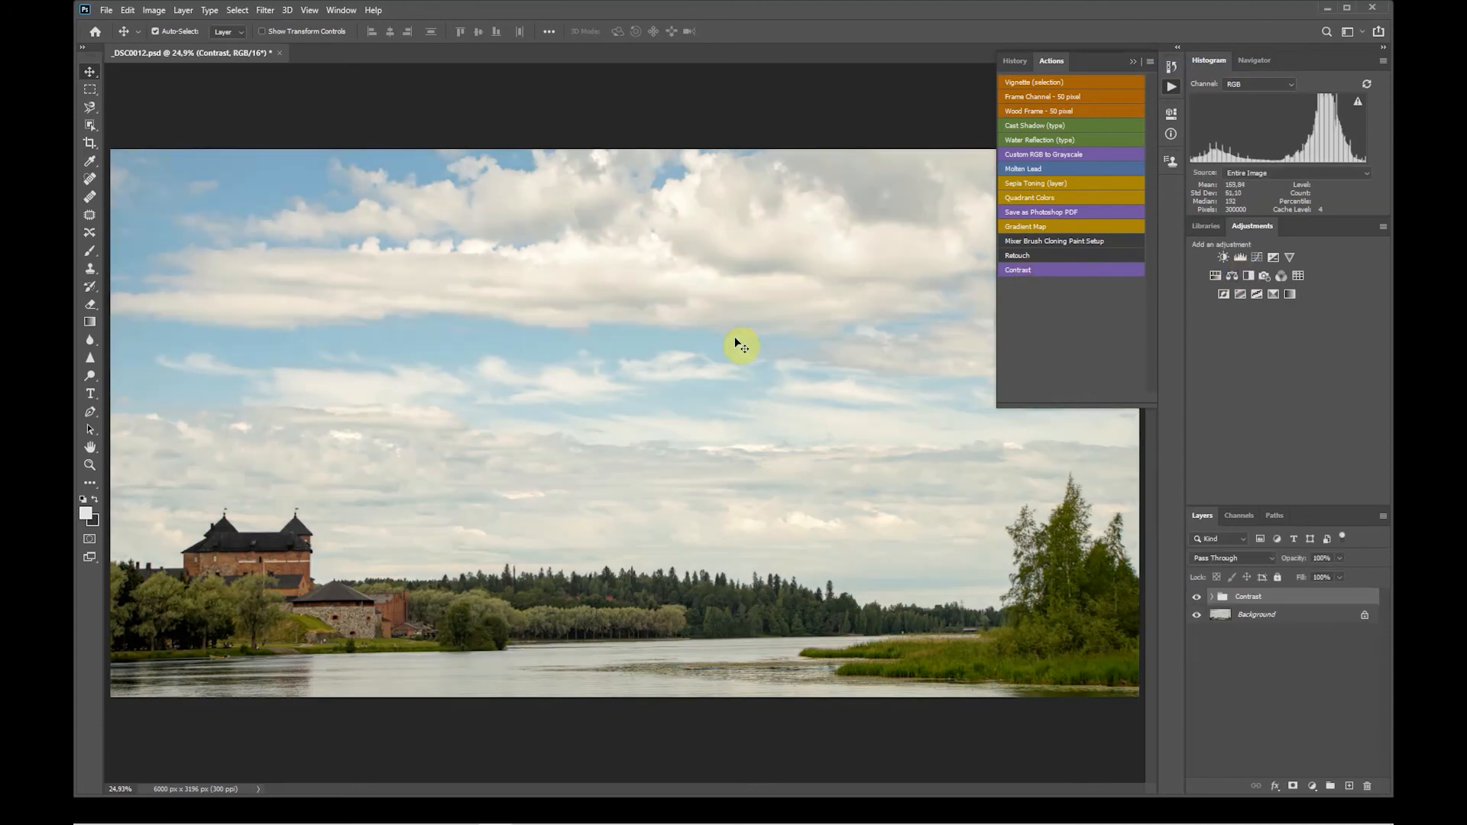
Step: Inspect the curves of the s and H layers inside the Contrast group, and collapse the group
click(1212, 597)
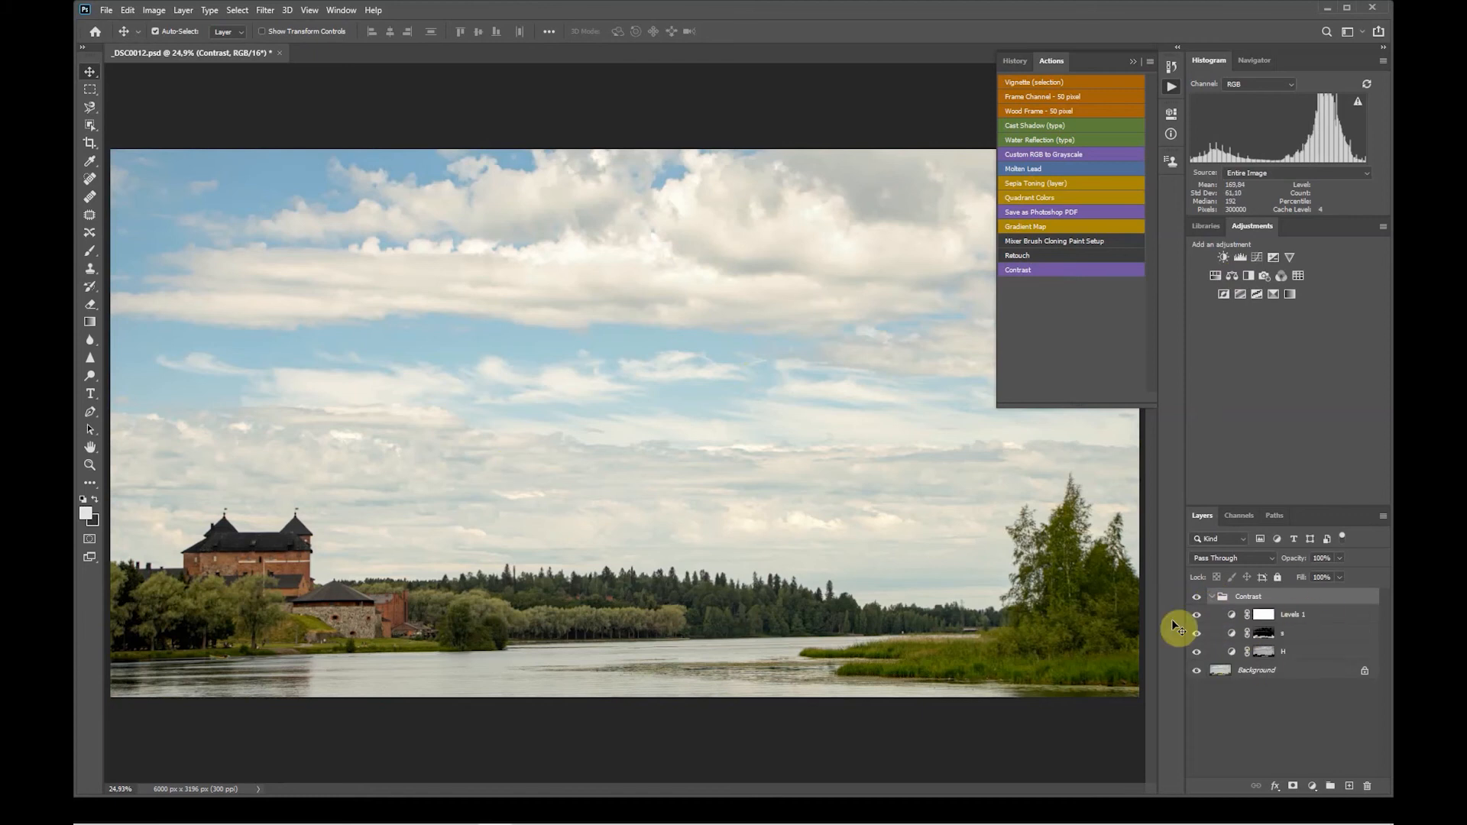
double_click(1228, 635)
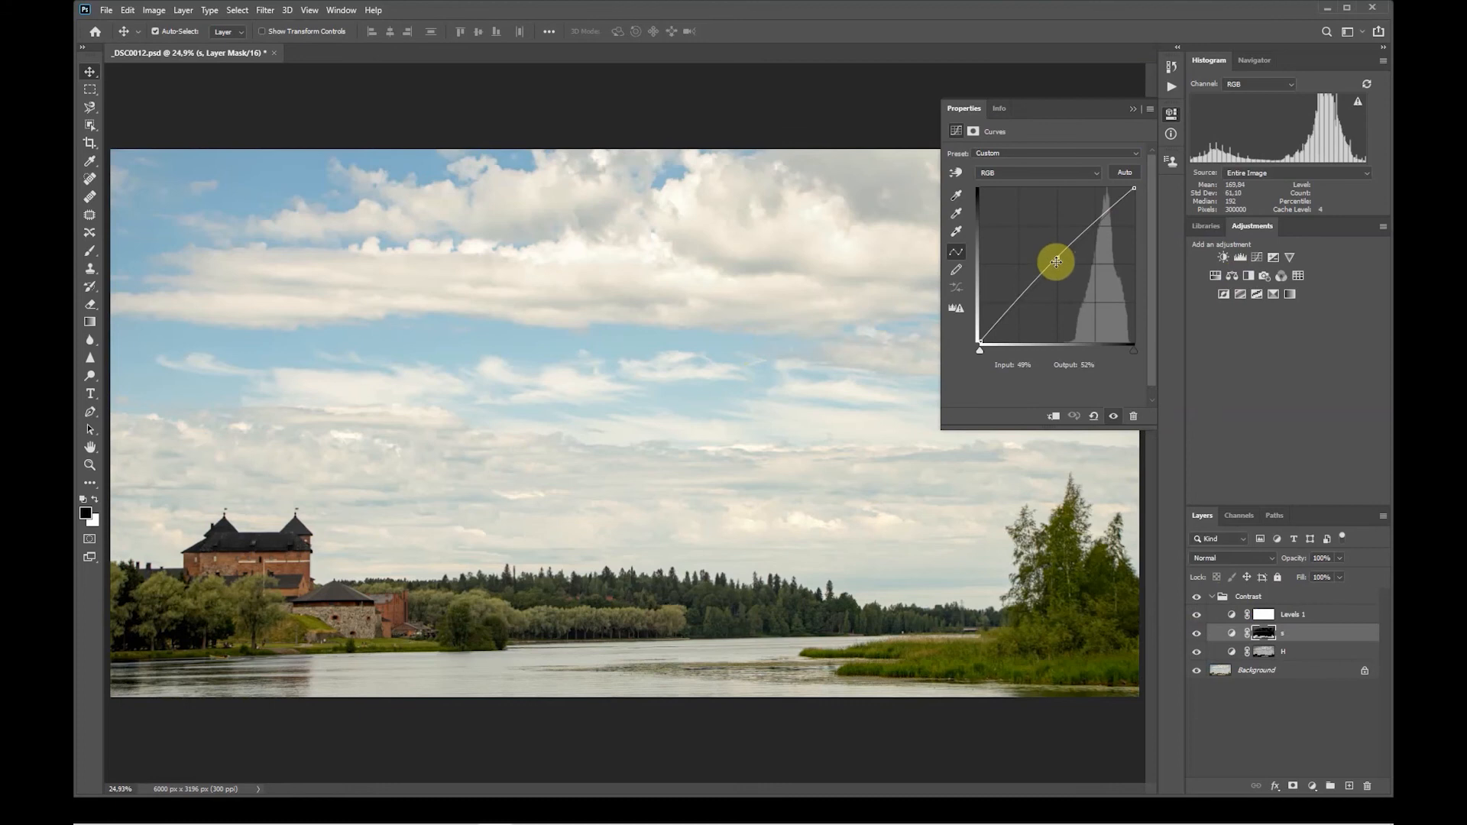
click(1230, 652)
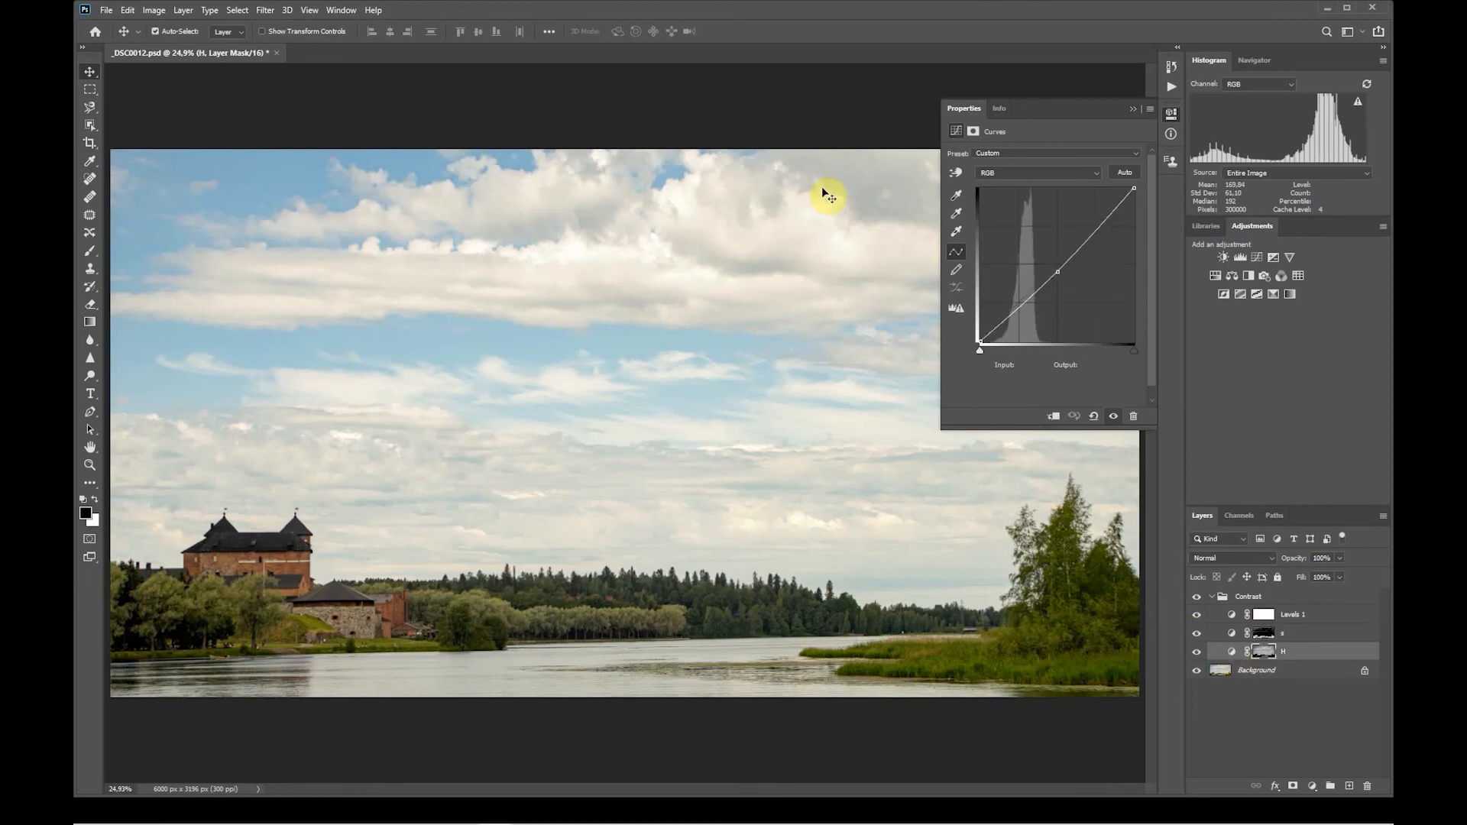
click(1212, 597)
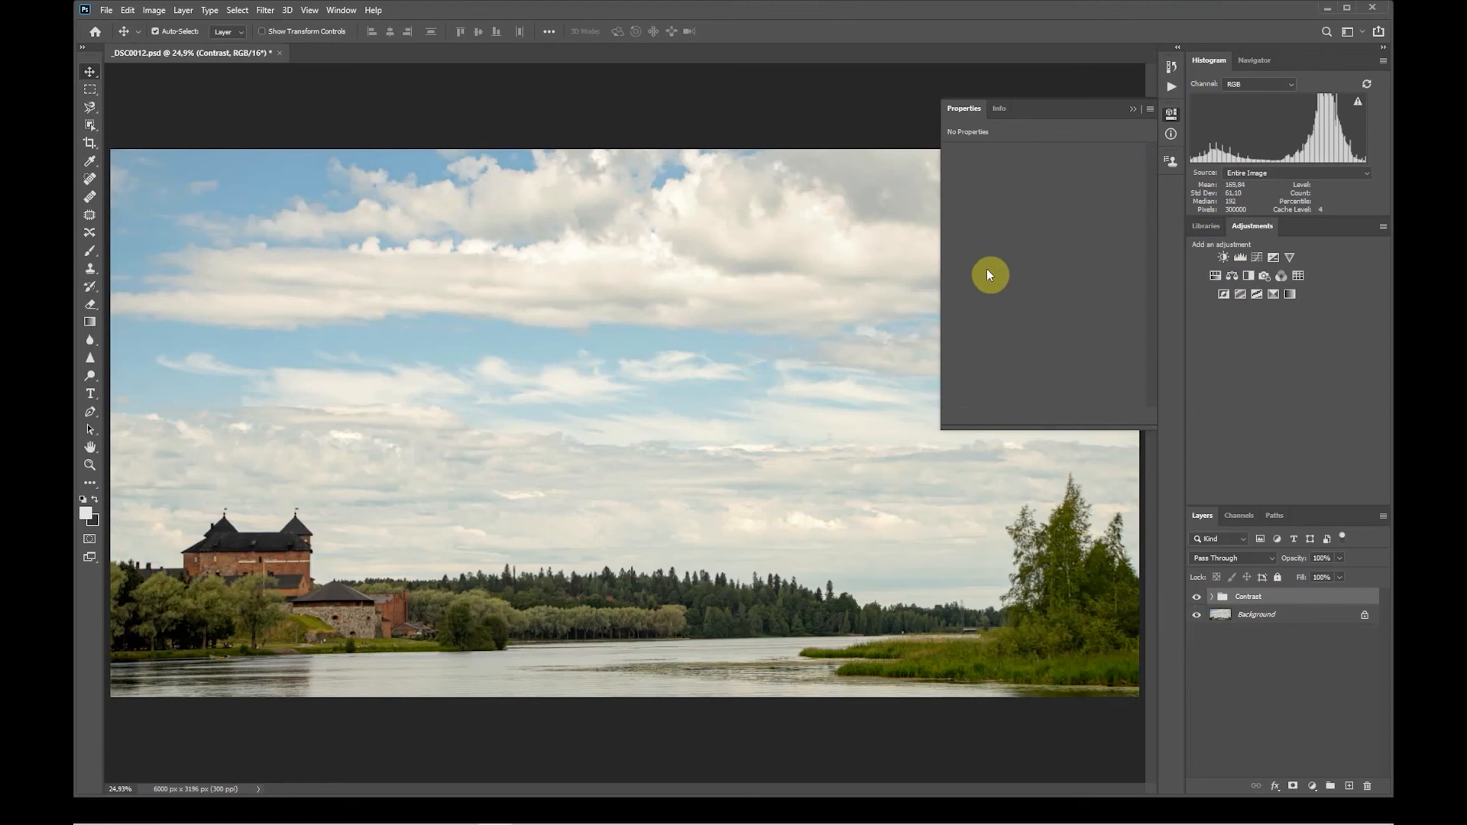
Step: Start creating a droplet and set it to save as Contrast in the Hämeenlinna folder
click(1134, 109)
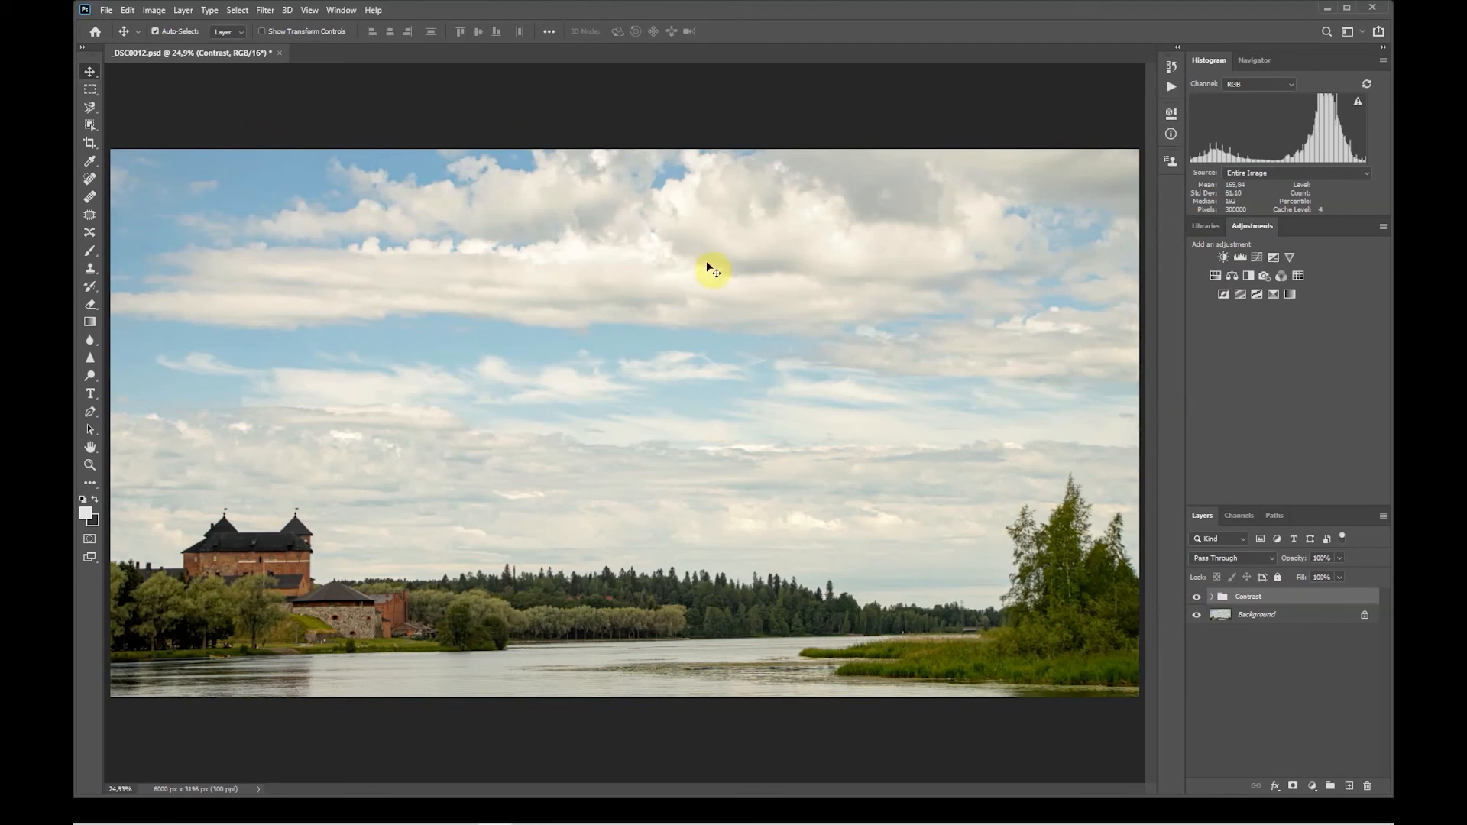
click(105, 10)
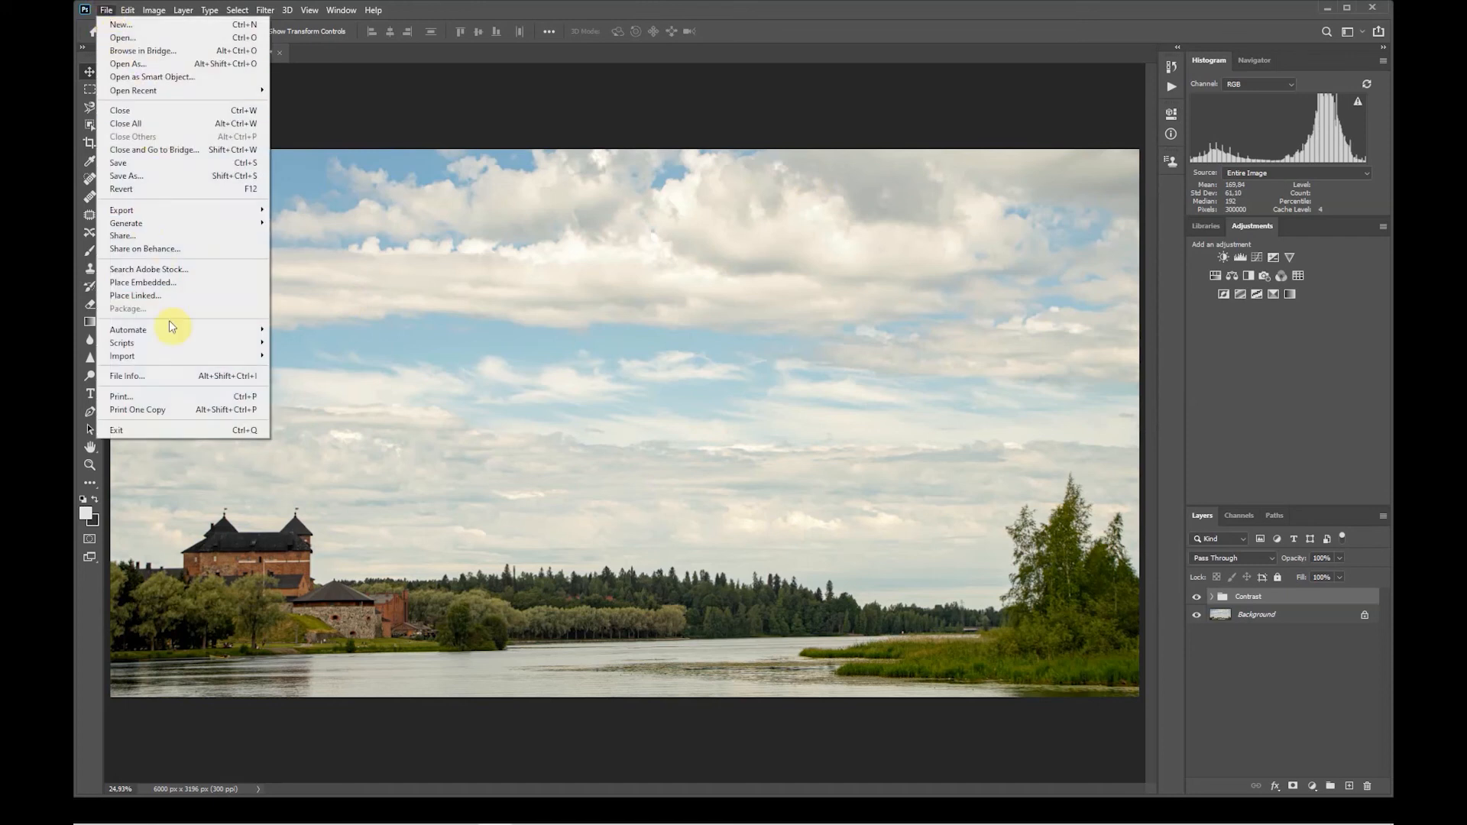
mouse_move(148, 328)
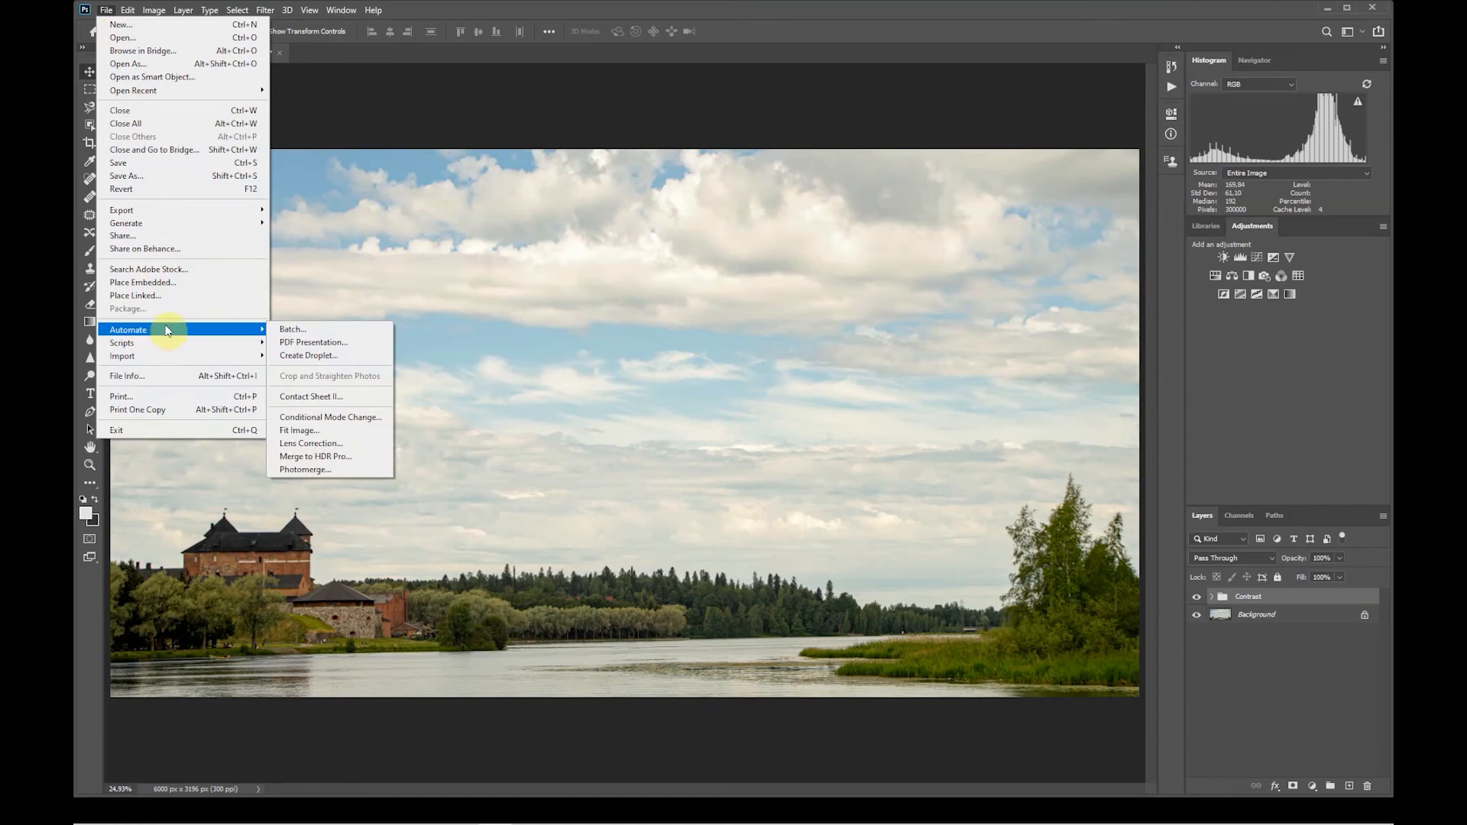
click(289, 356)
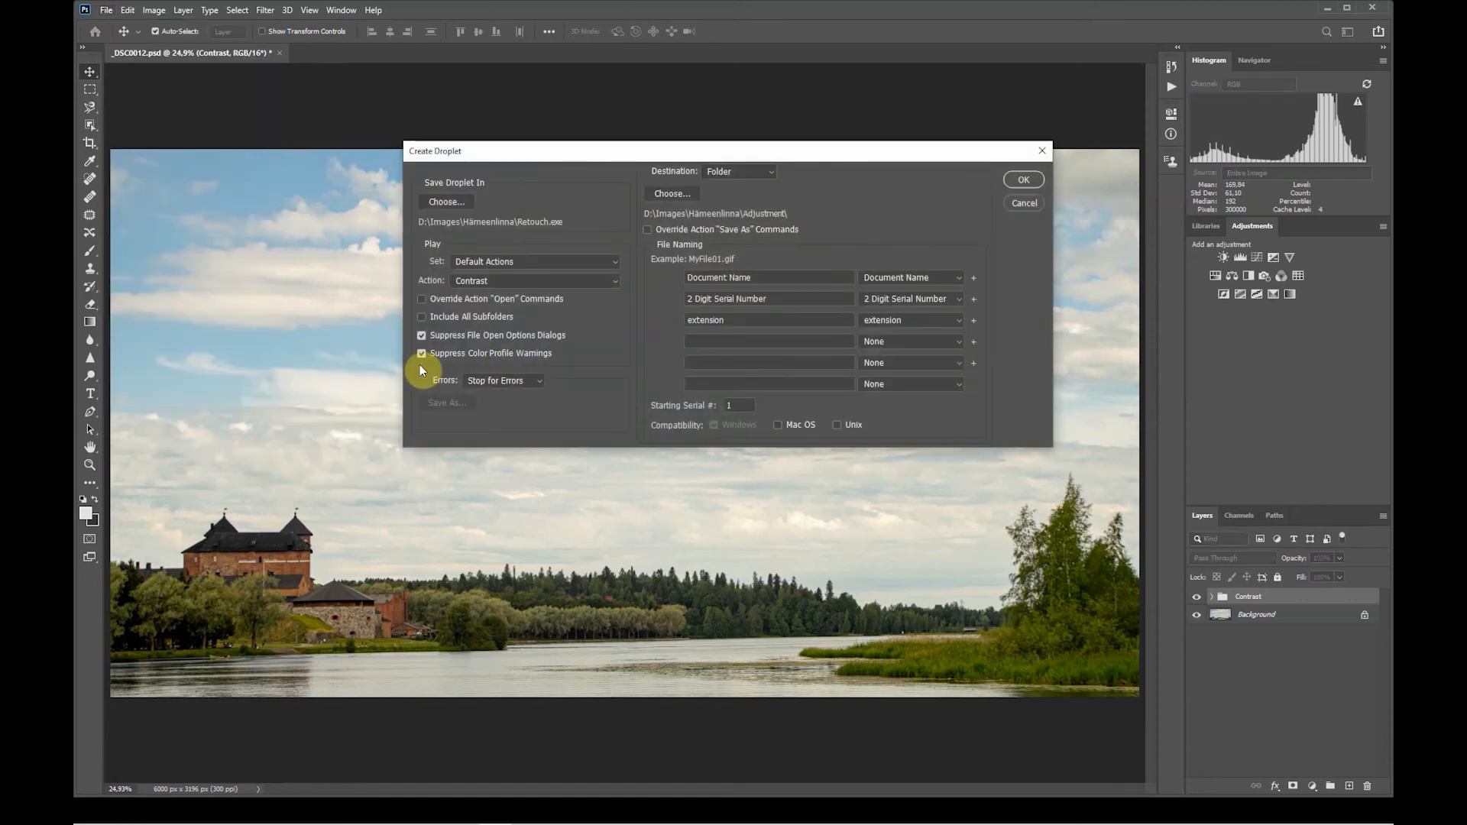
click(449, 202)
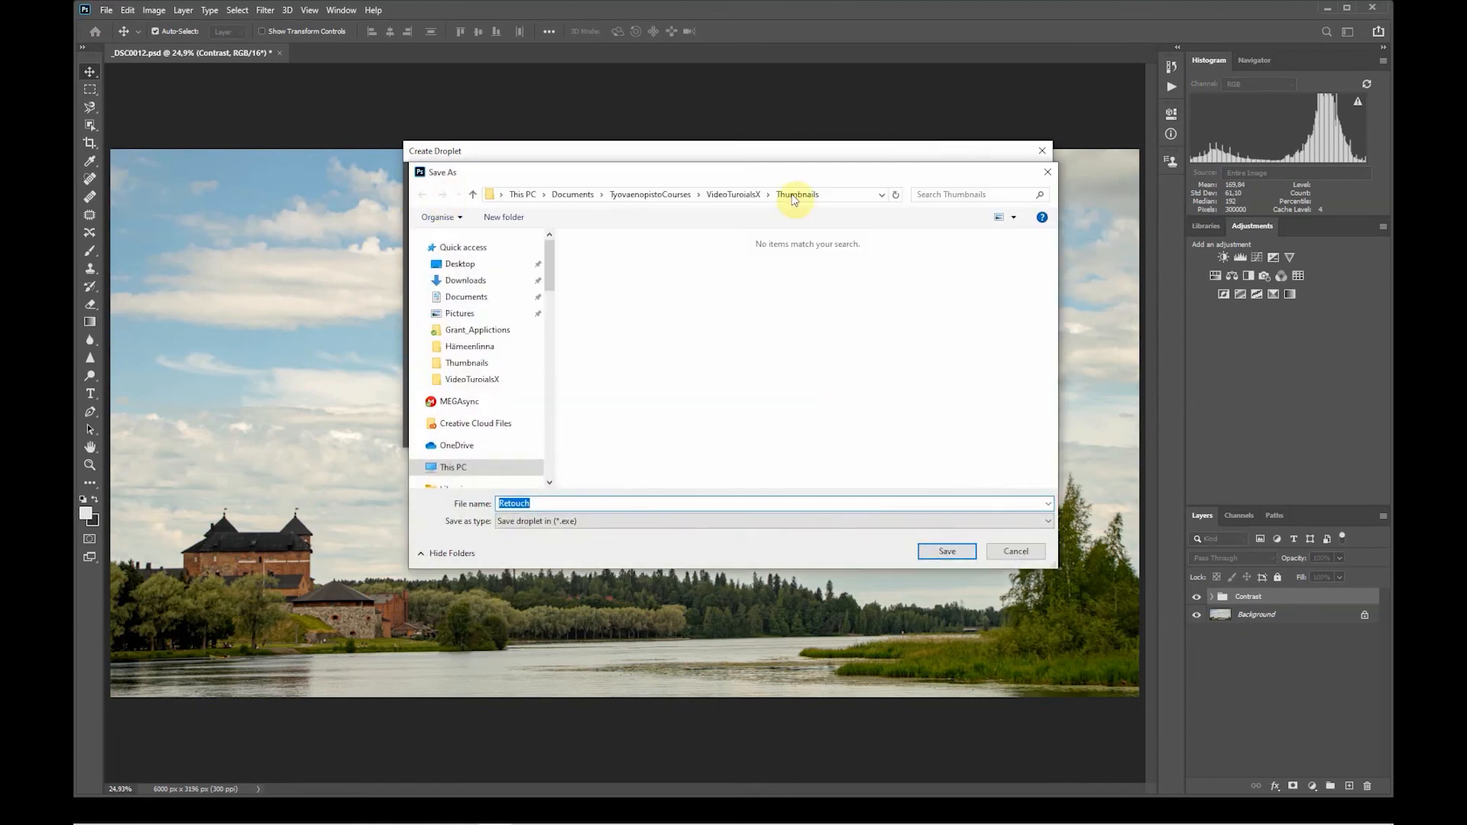
click(470, 348)
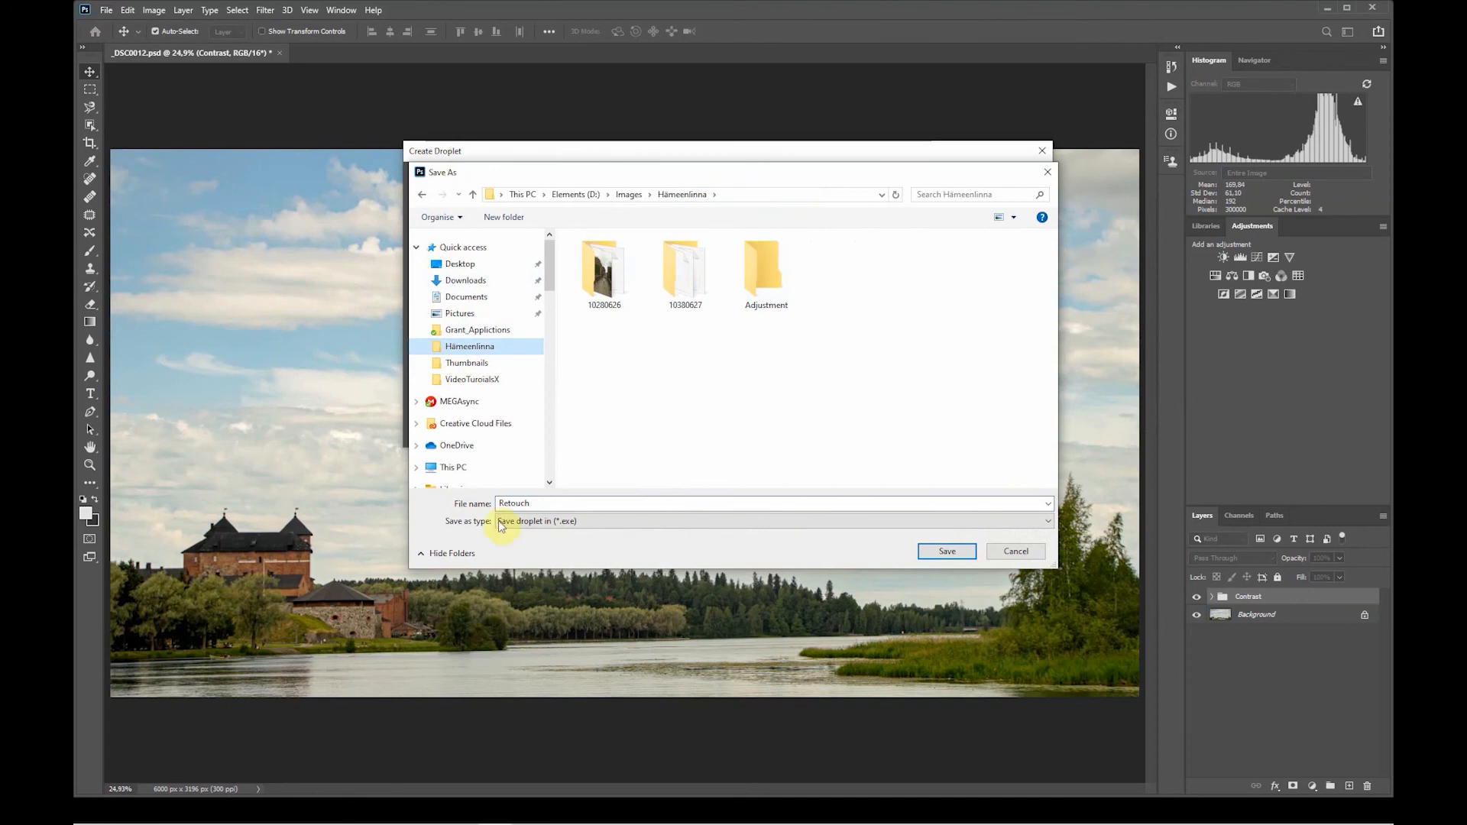
drag(538, 503, 470, 502)
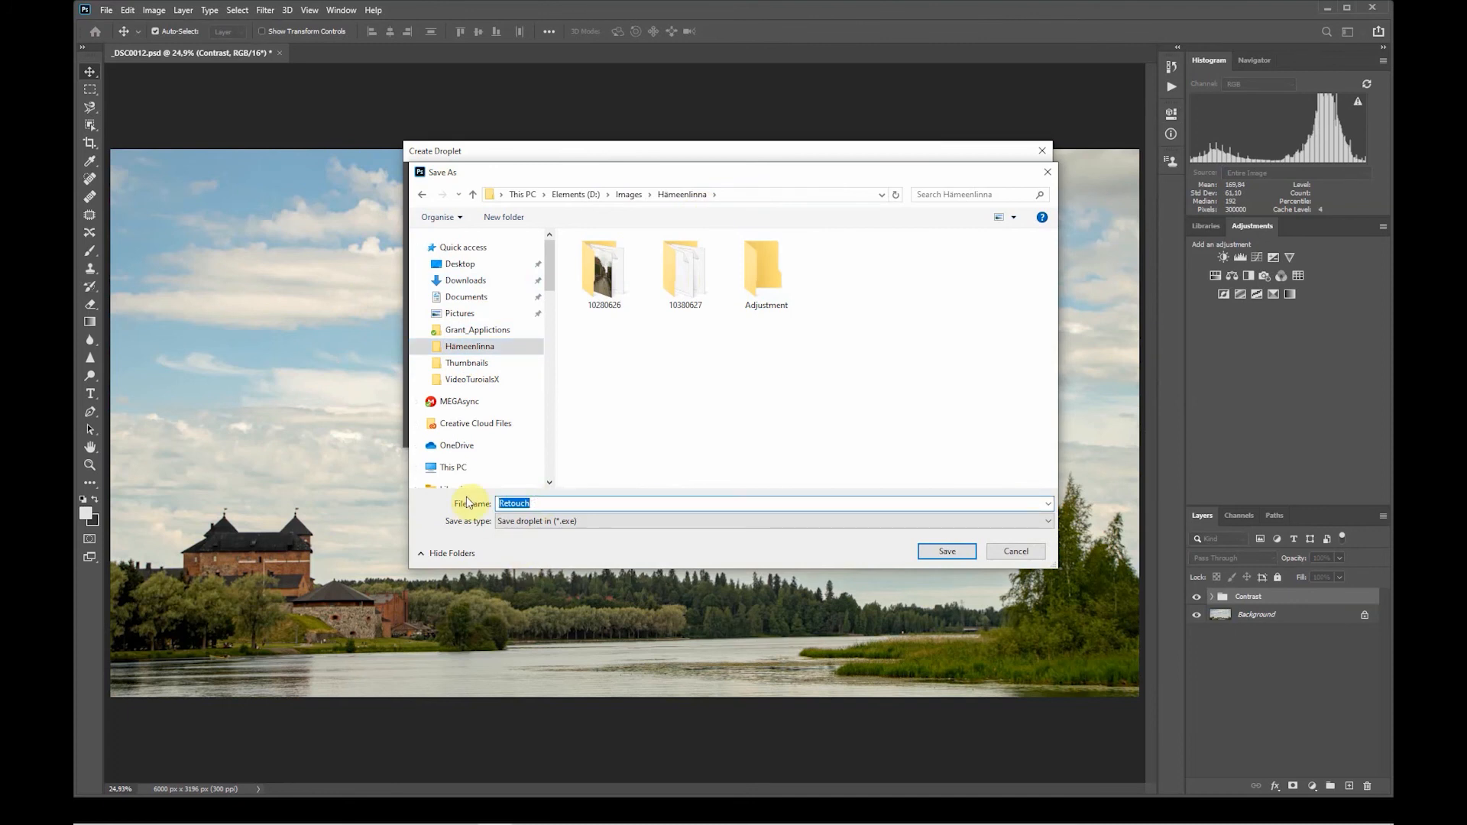
text(Contrast)
click(945, 552)
click(930, 556)
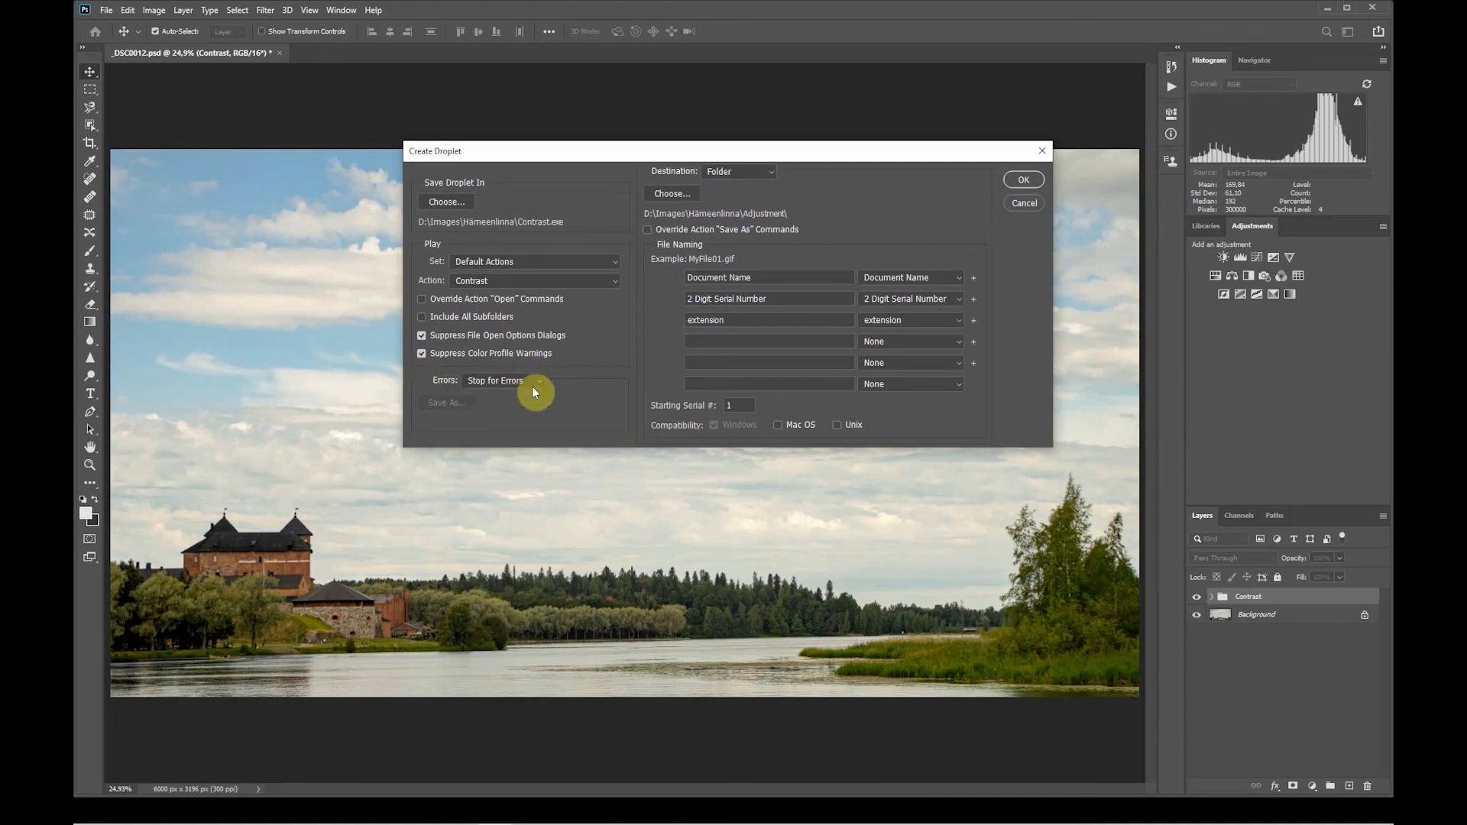
Step: Try Log Errors to File as the droplet's error handling, and return it to Stop for Errors
click(512, 382)
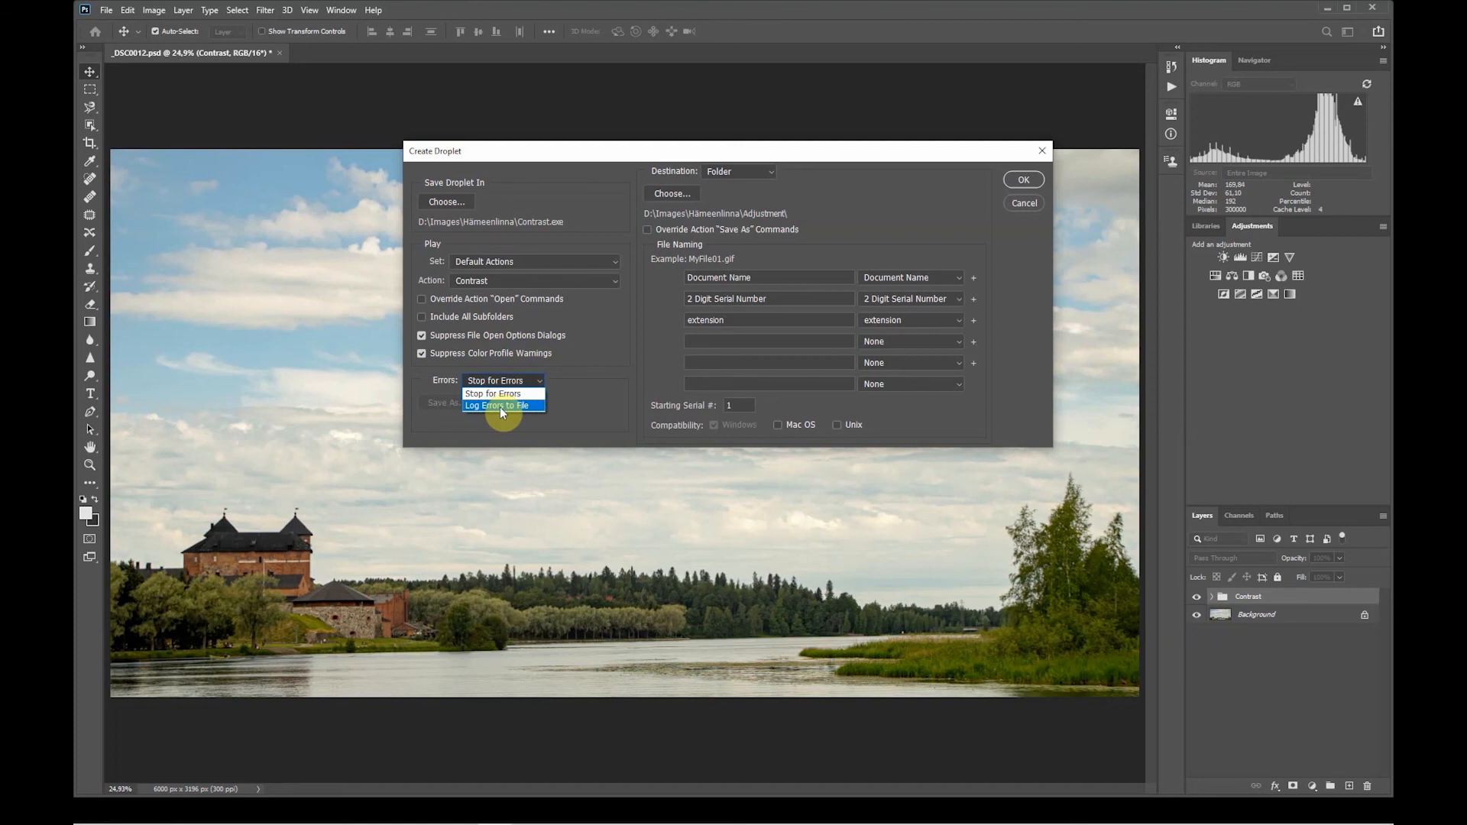
click(499, 406)
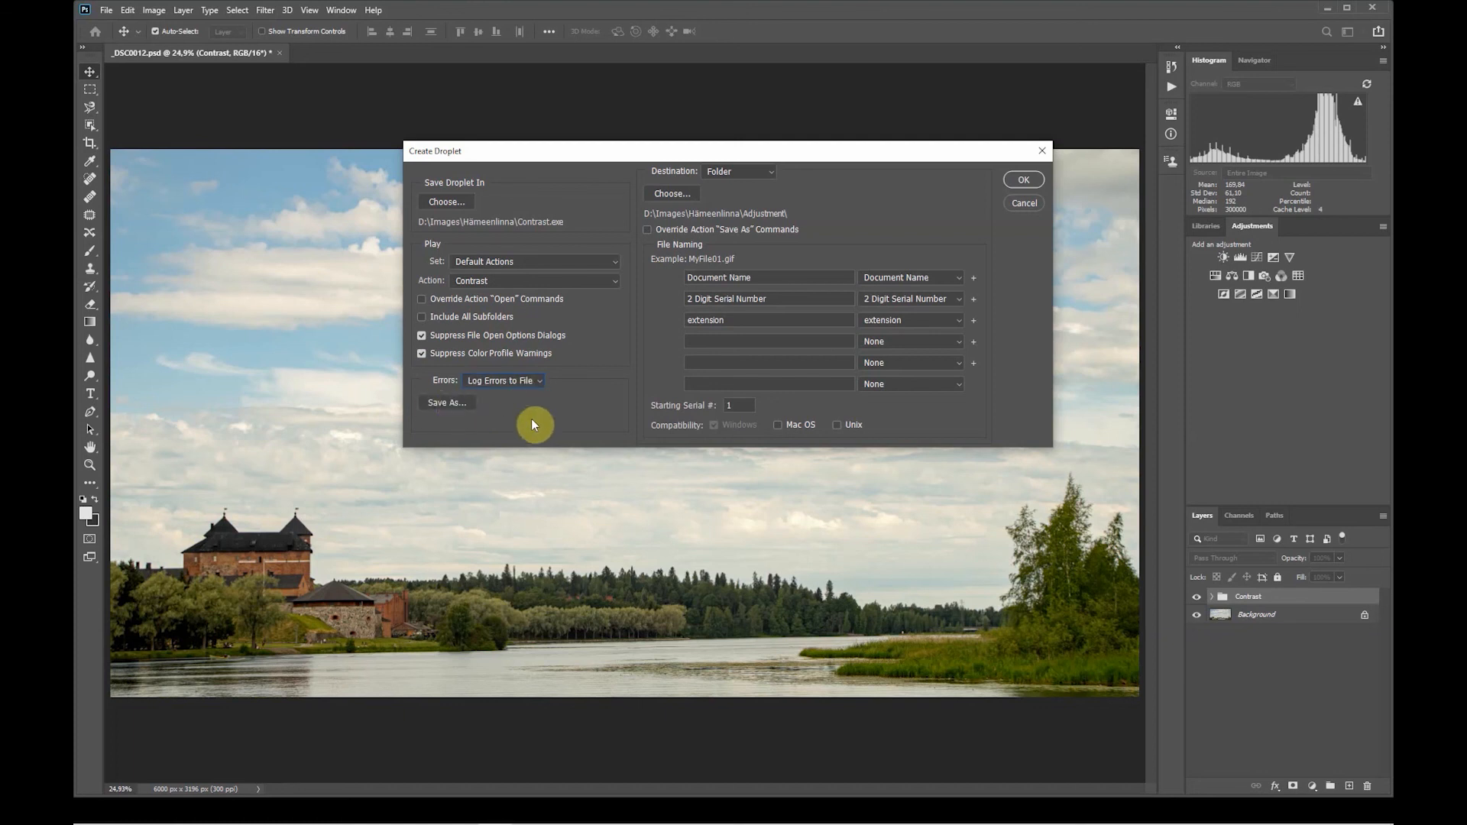
click(495, 384)
click(476, 395)
Step: Set the droplet's destination to a new folder named Contrast inside Hämeenlinna, and create the droplet
click(755, 174)
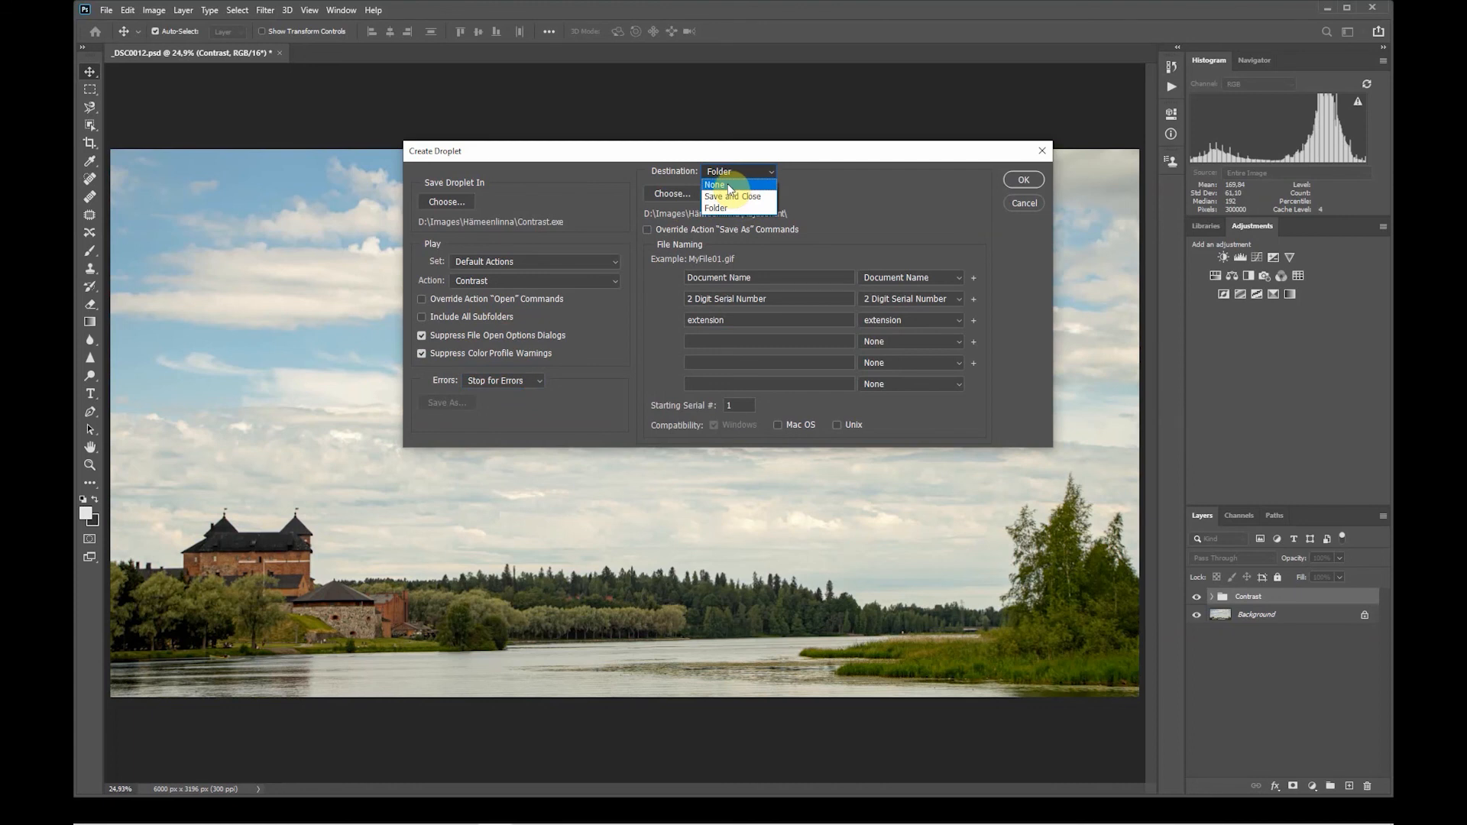
click(727, 208)
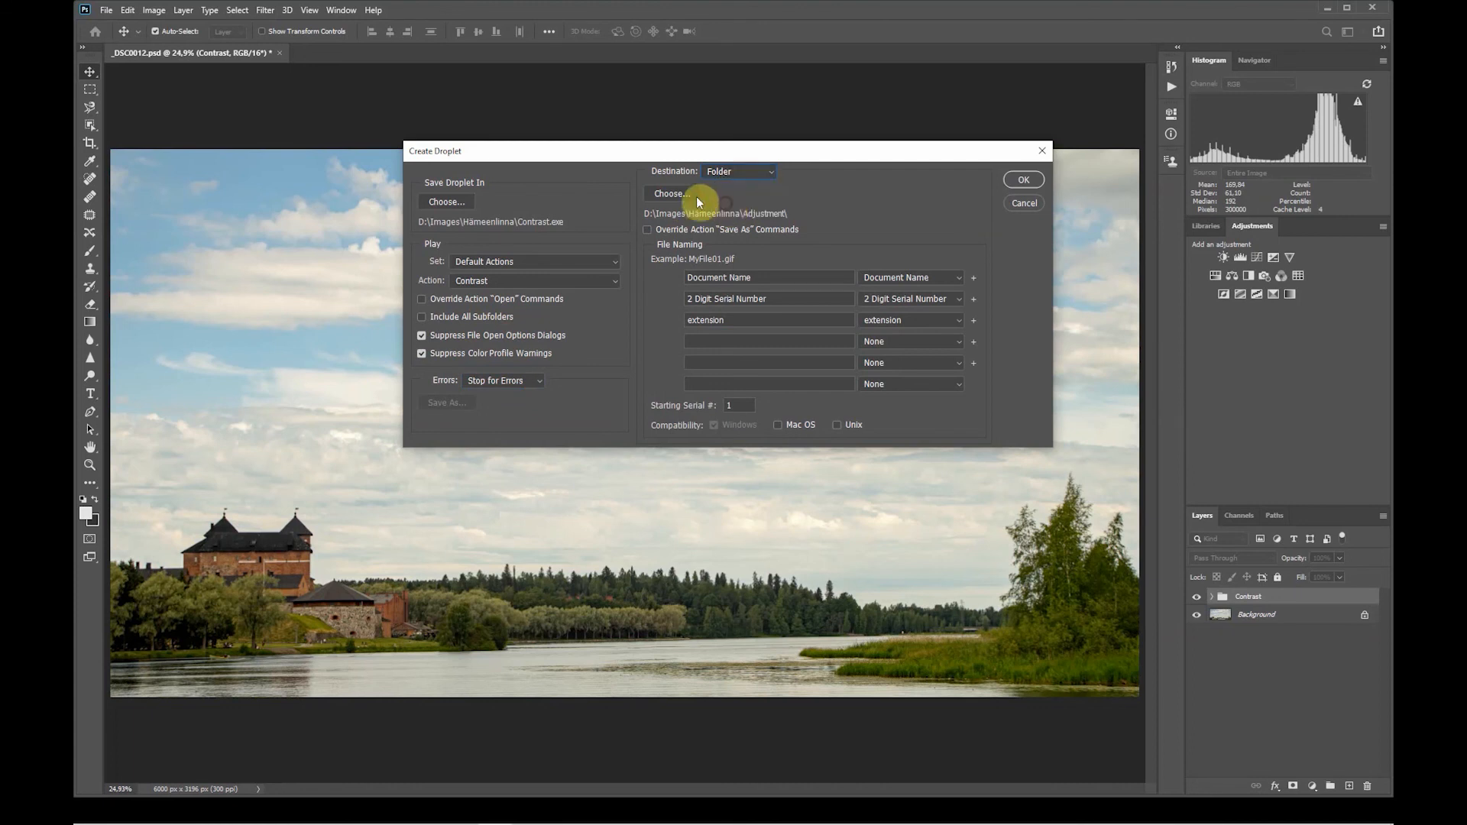
click(681, 193)
click(683, 200)
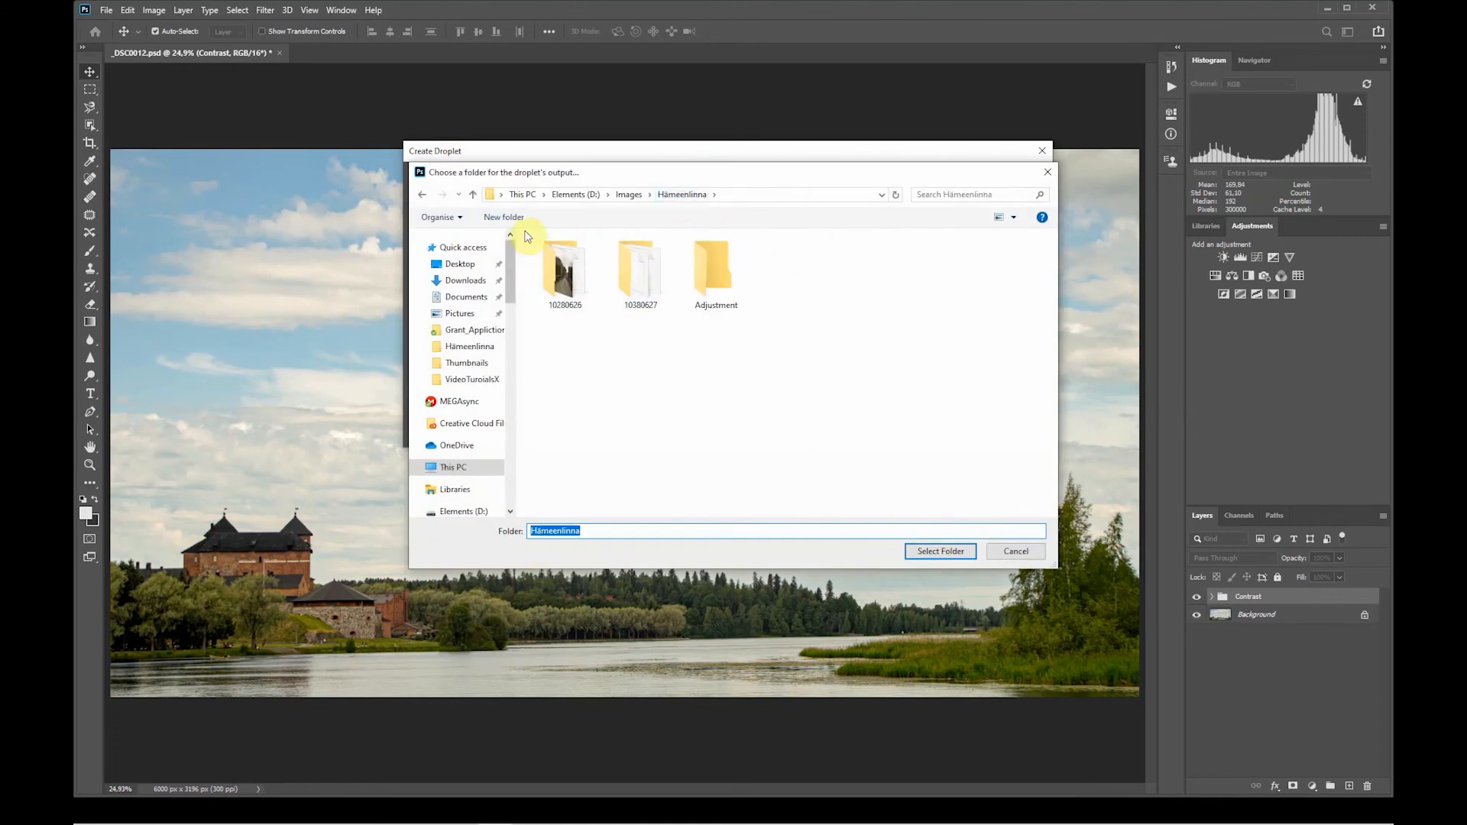
click(503, 219)
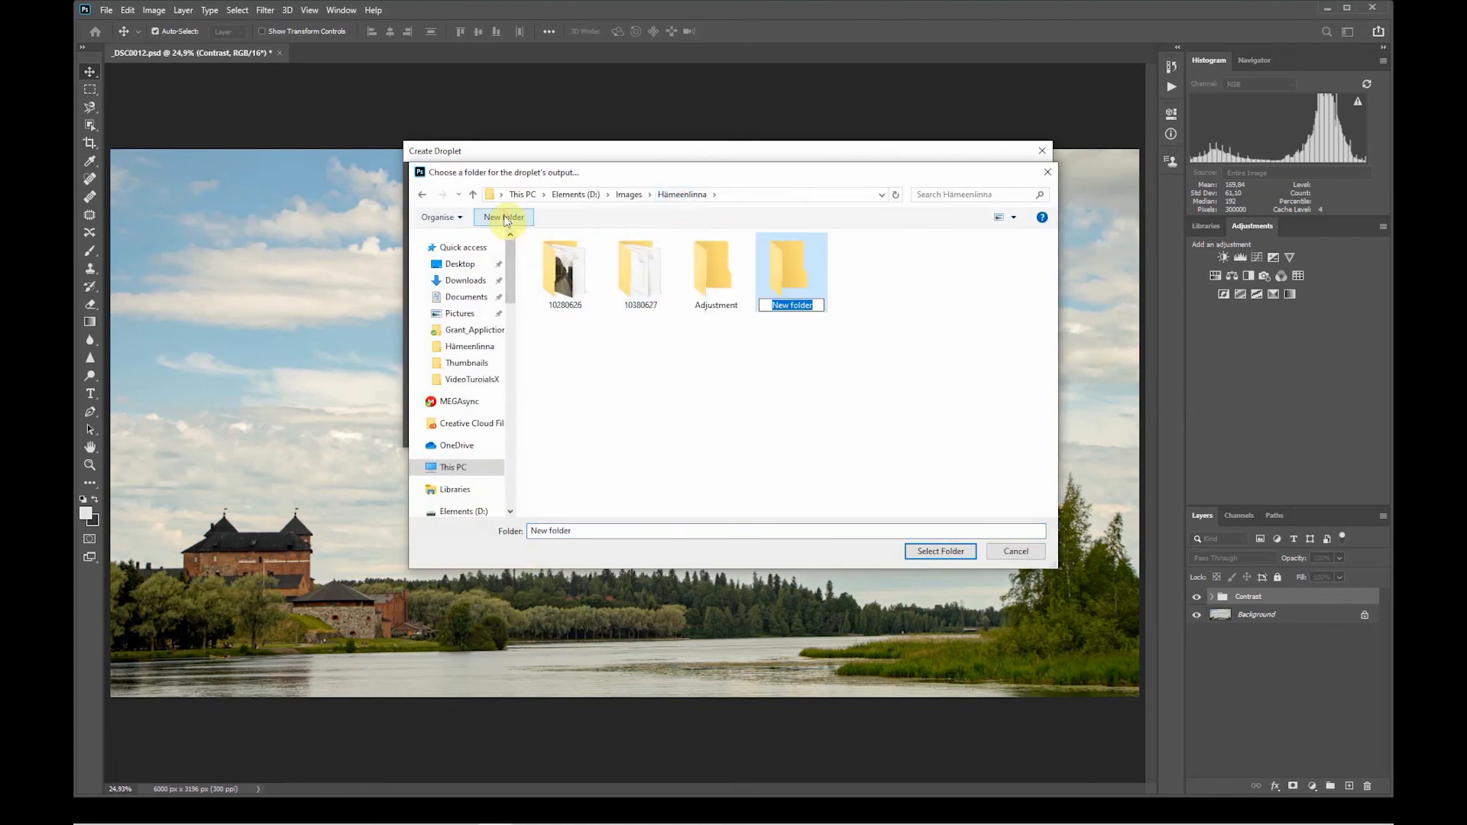
text(Contrast)
key(Return)
double_click(781, 277)
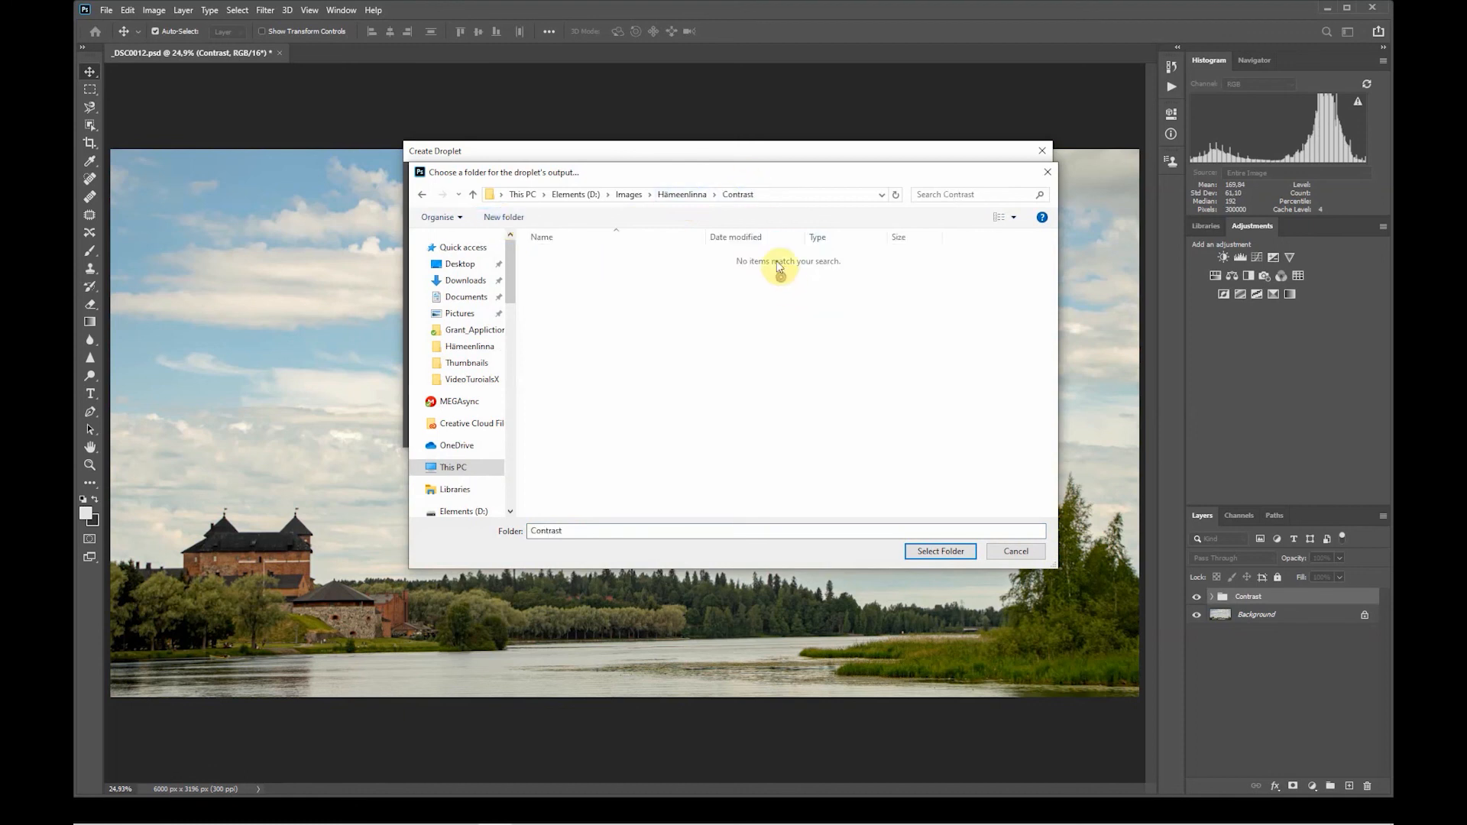
click(933, 551)
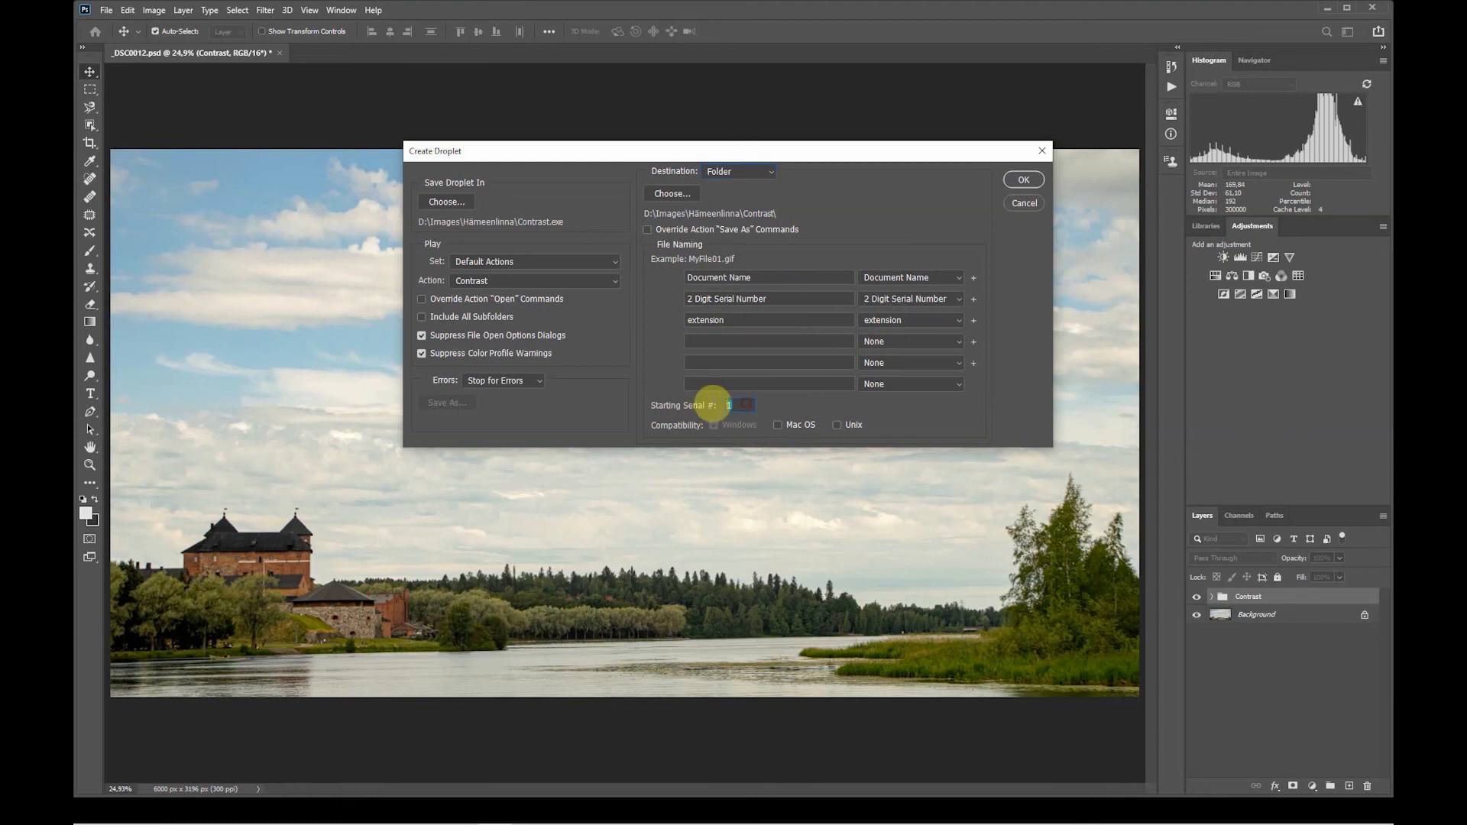
click(704, 406)
click(1023, 180)
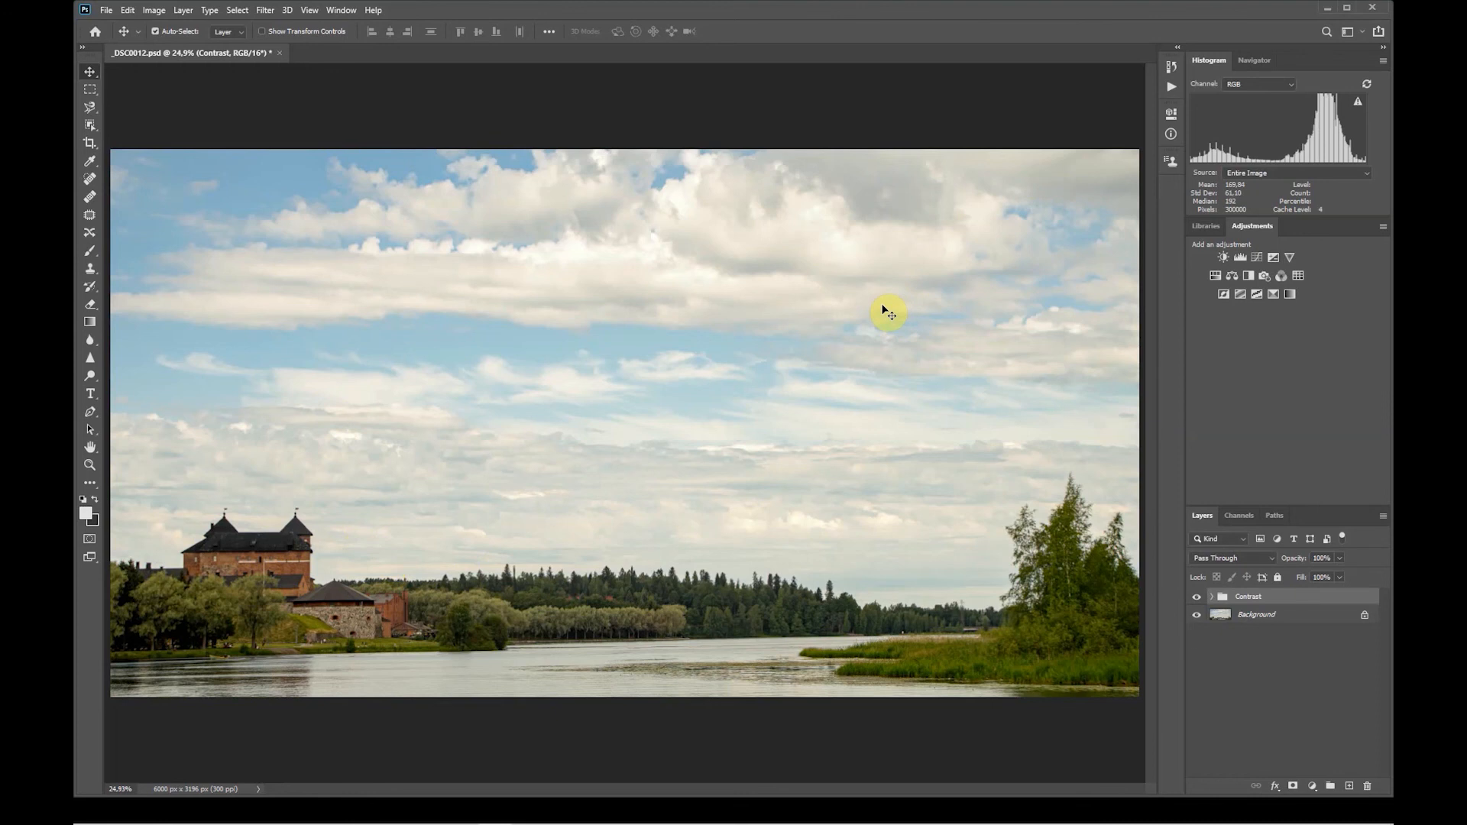
Step: Close the open photo and run the Contrast droplet on the _DSC0012 PSD file from the Hämeenlinna folder in File Explorer
click(278, 53)
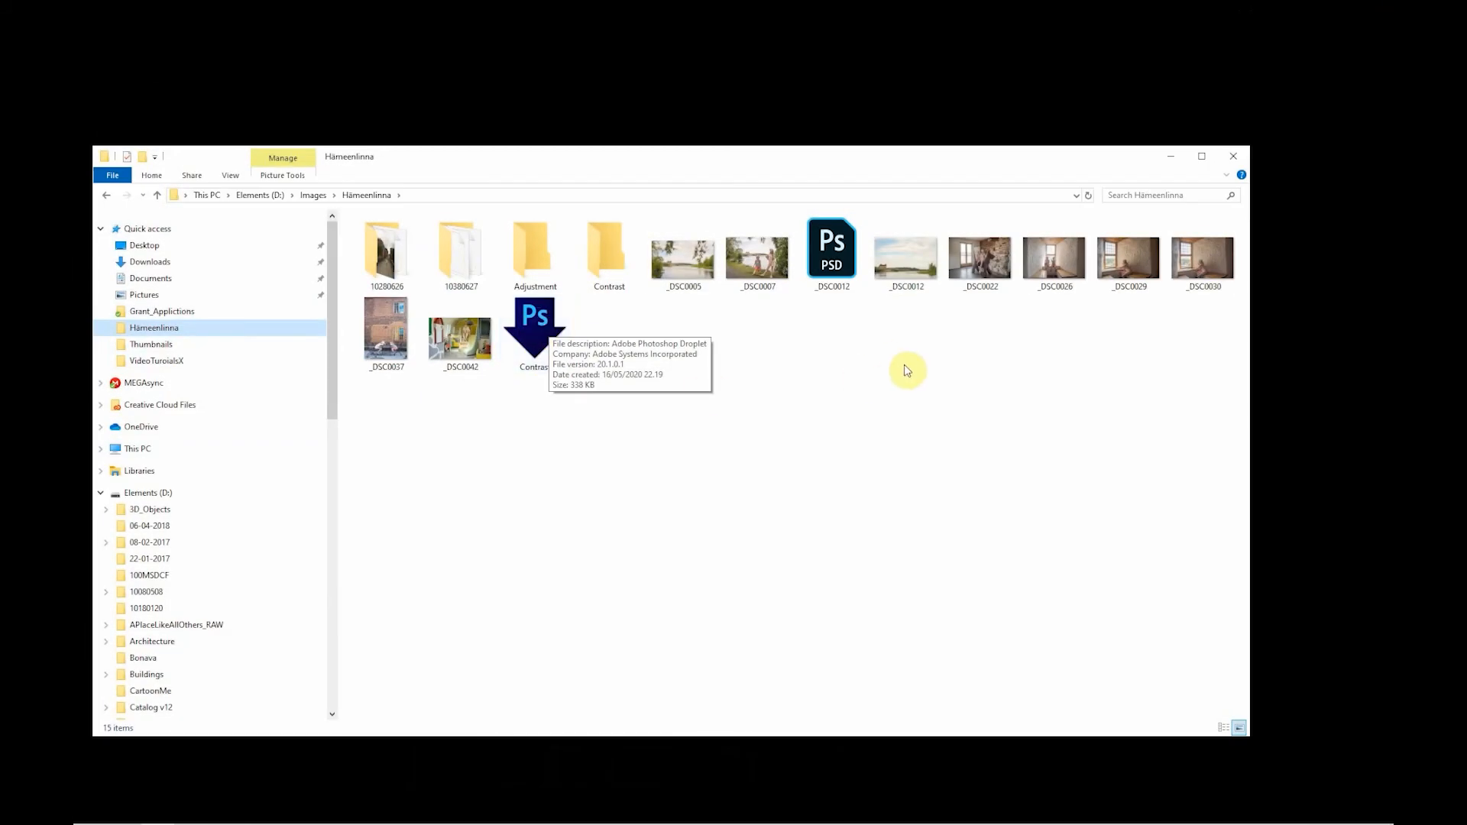
mouse_move(828, 252)
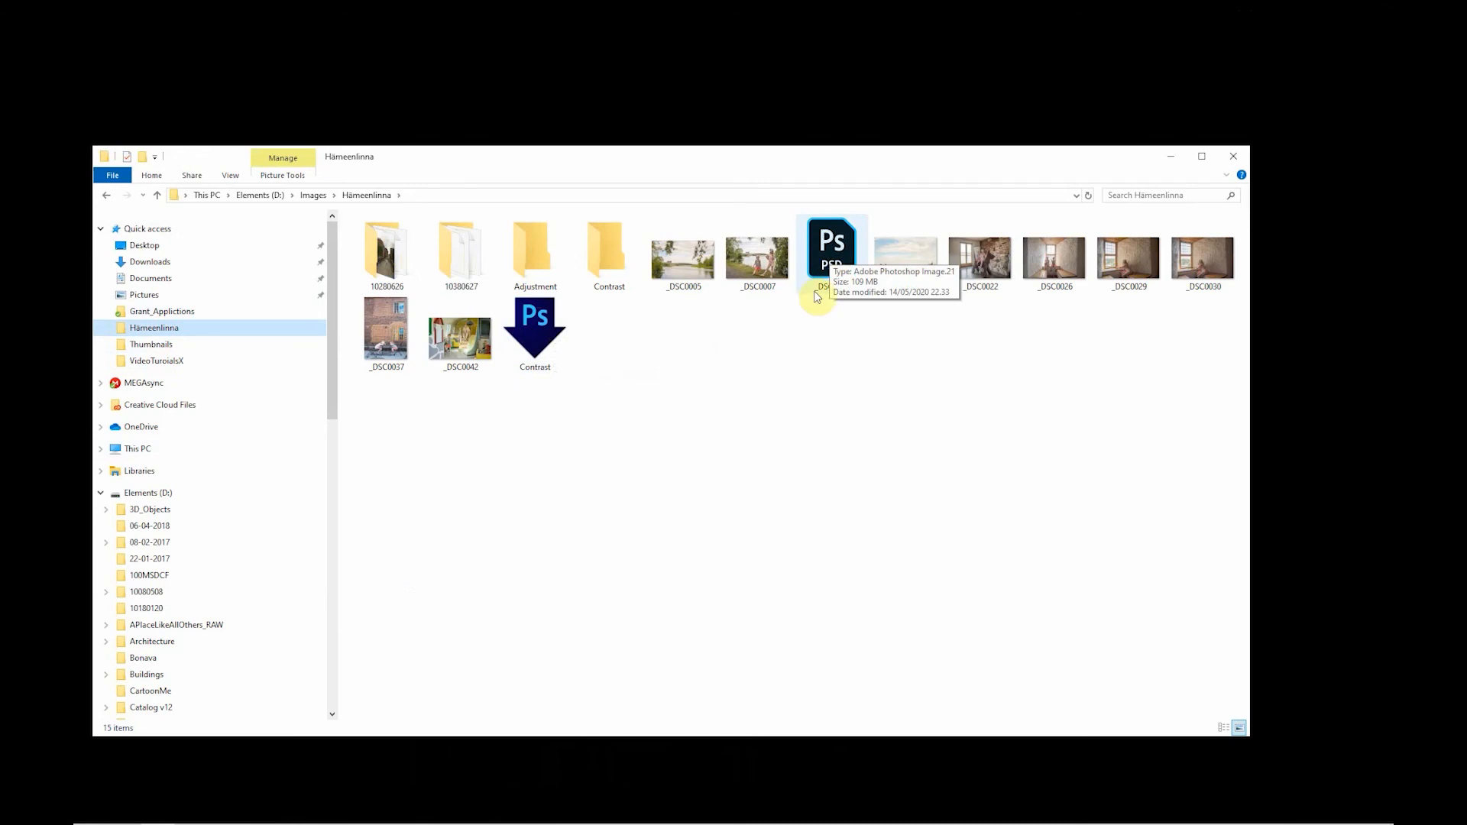
drag(829, 255, 534, 346)
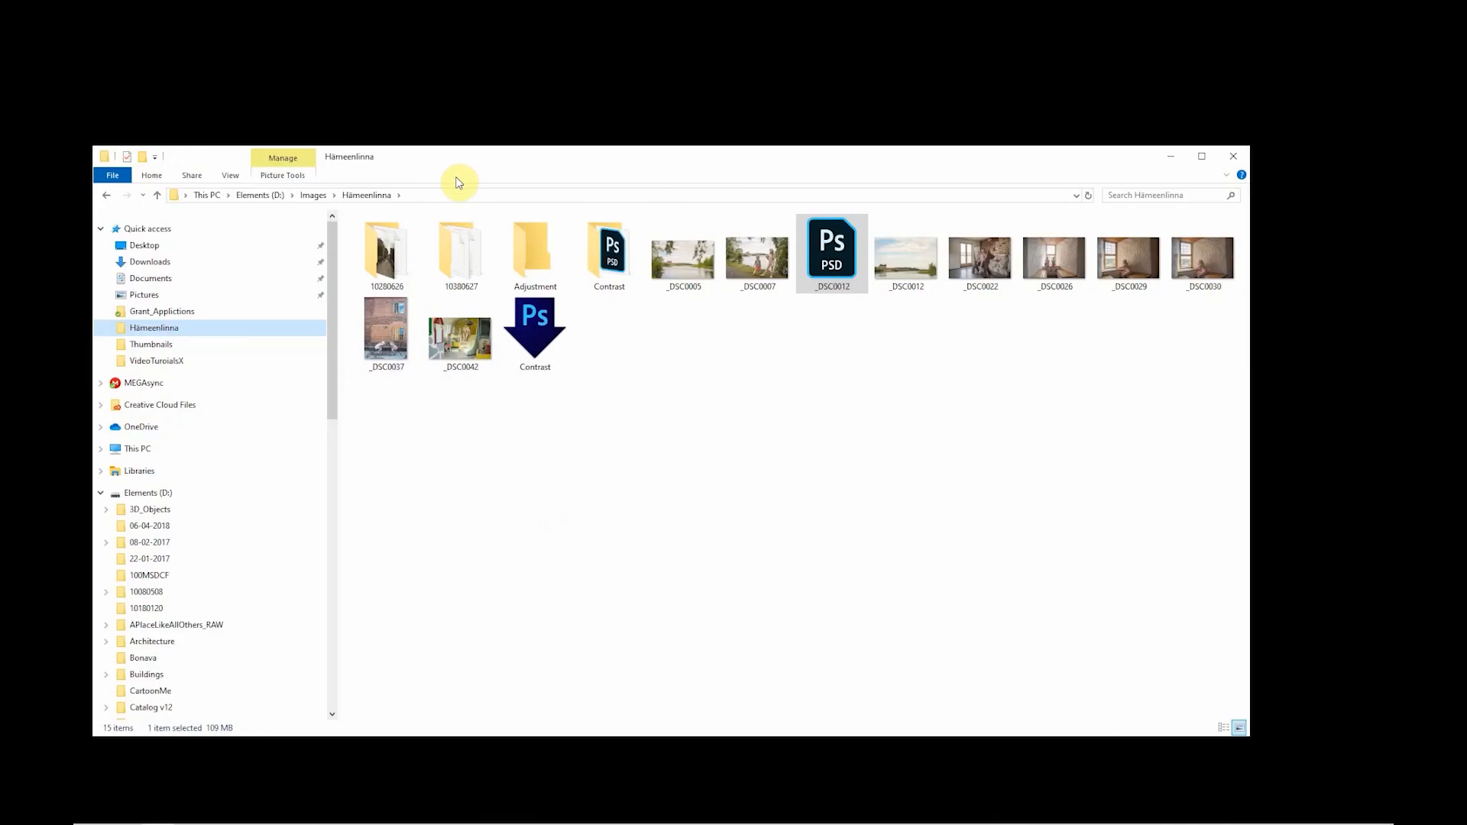
Step: Open _DSC001201 from the Contrast folder in Photoshop, compare the photo with the Contrast group off and on, and expand the group
double_click(579, 279)
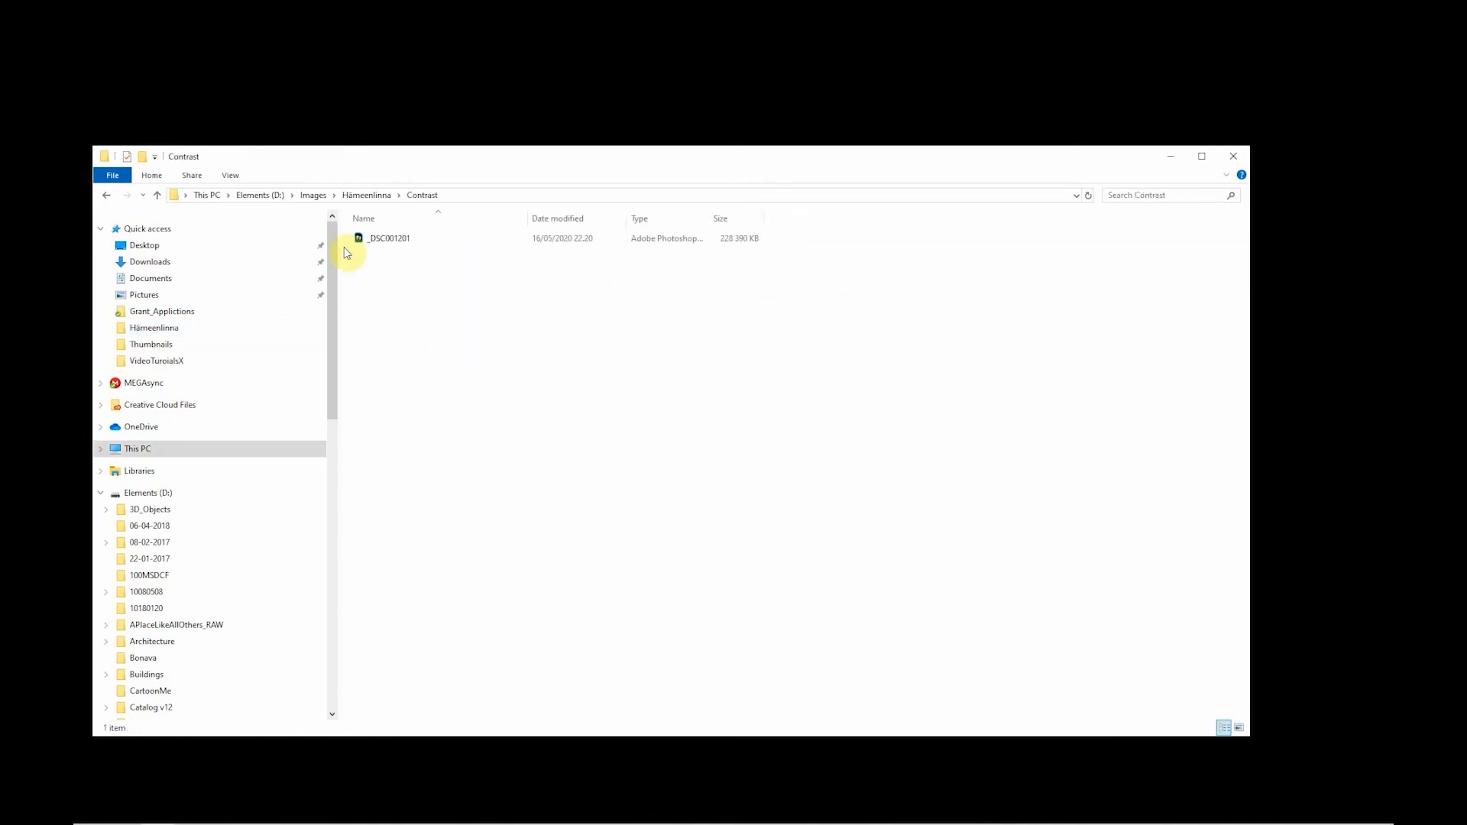
double_click(398, 239)
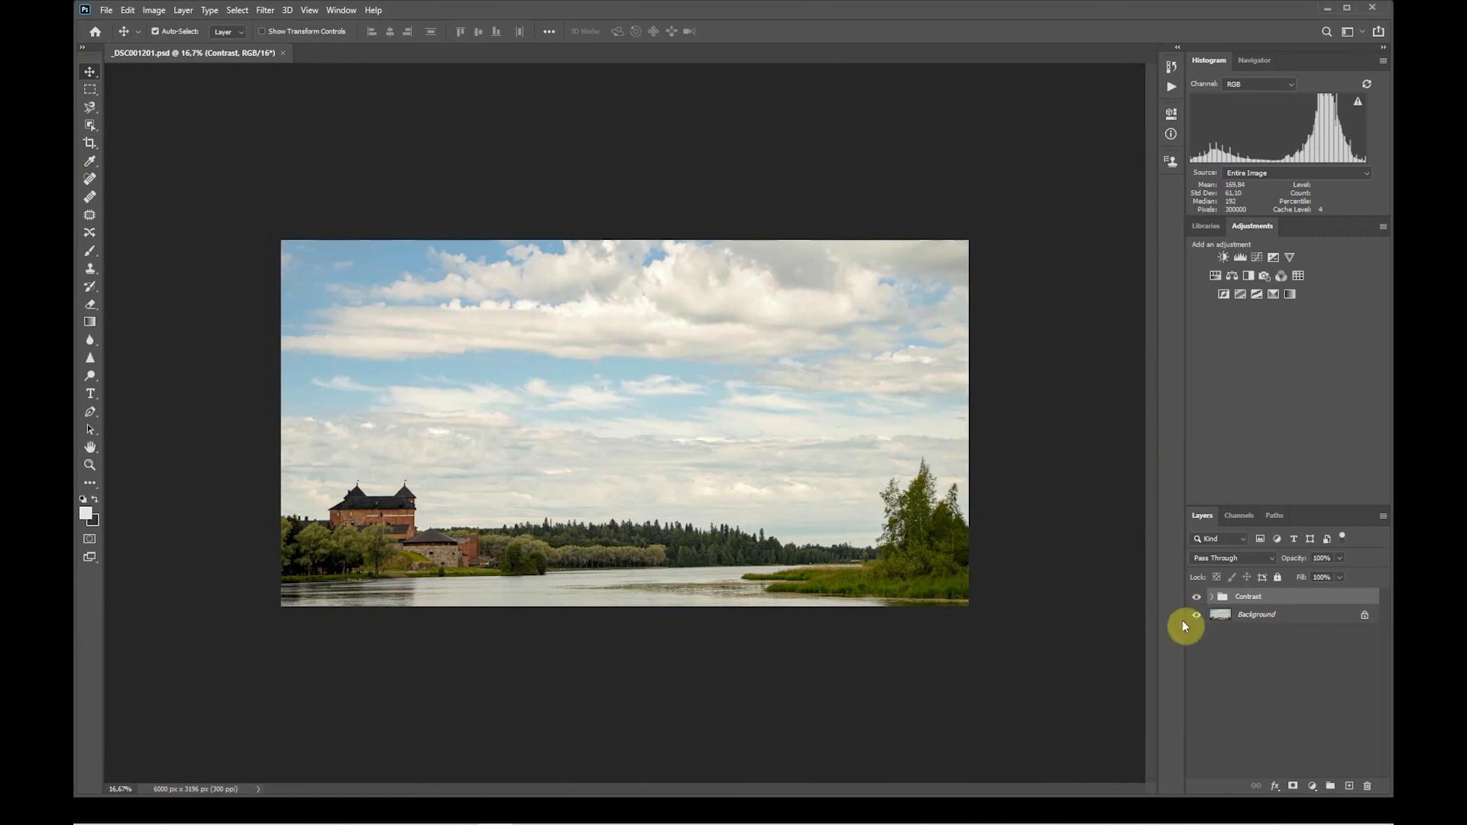
click(1197, 598)
click(1197, 599)
click(1211, 597)
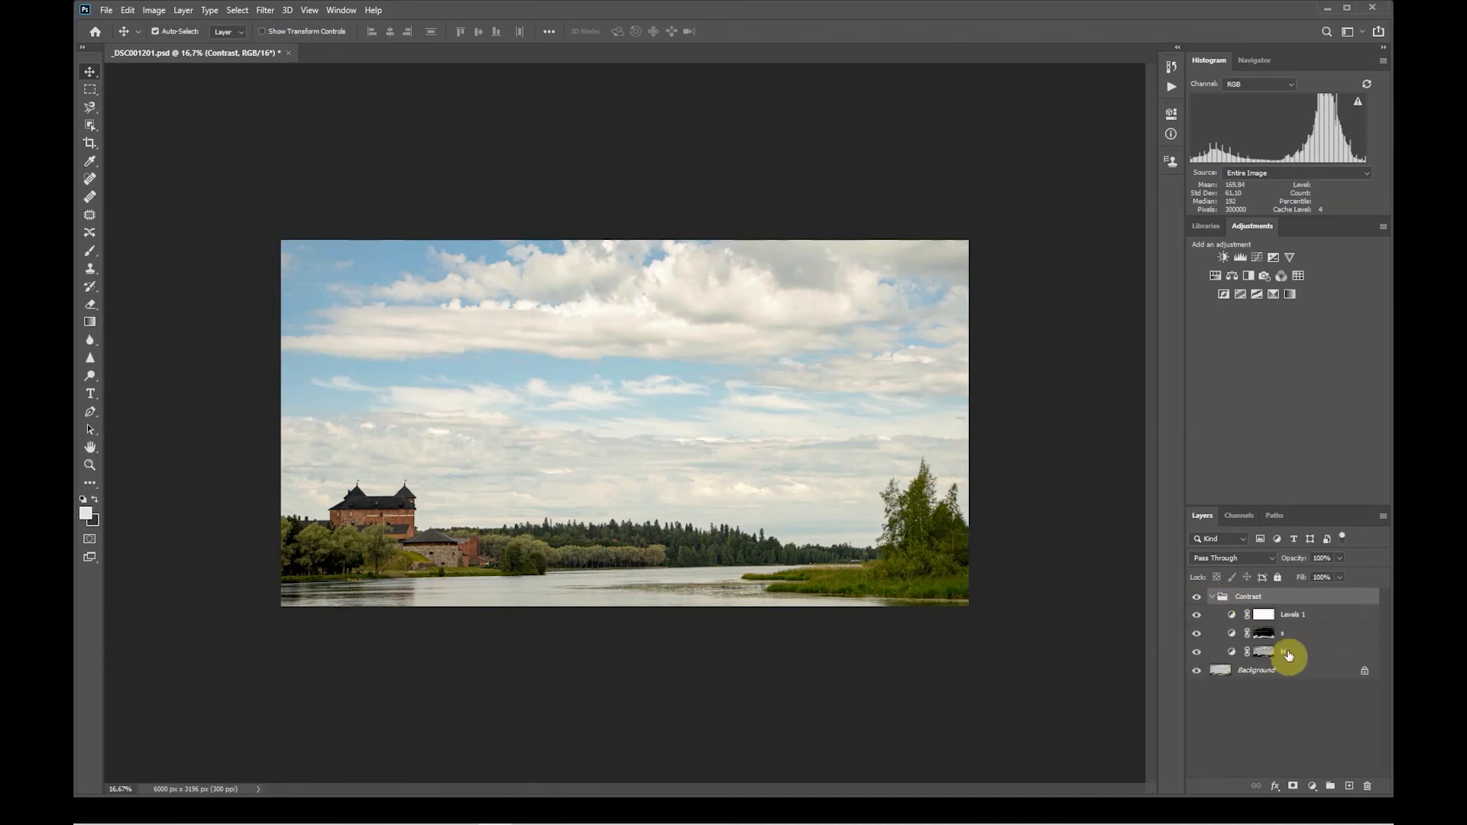